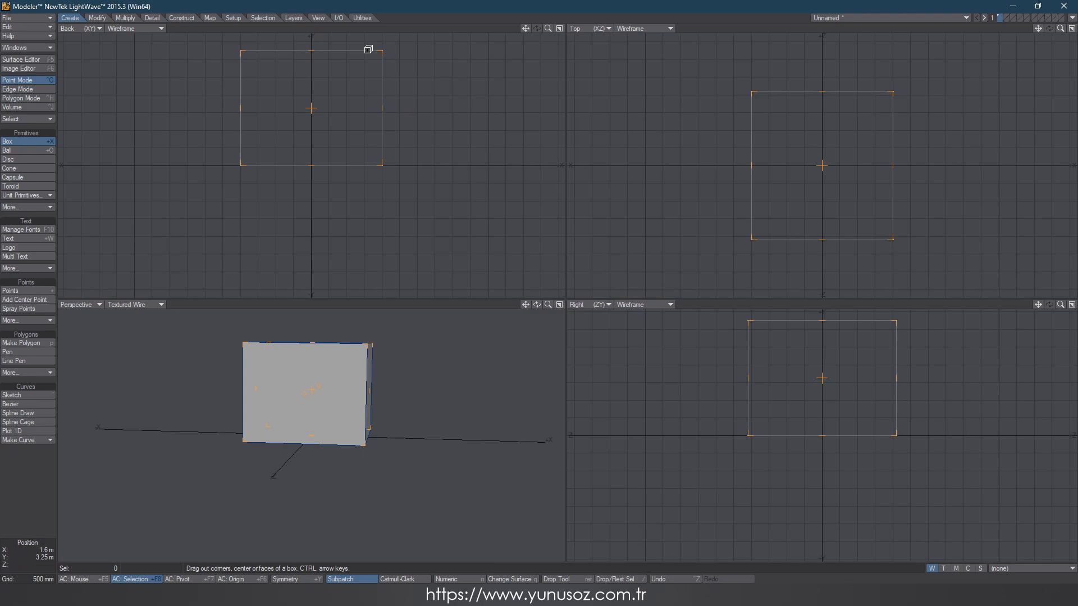
Set the new box's height and depth to 4 m in its numeric settings
key("n")
key("Return")
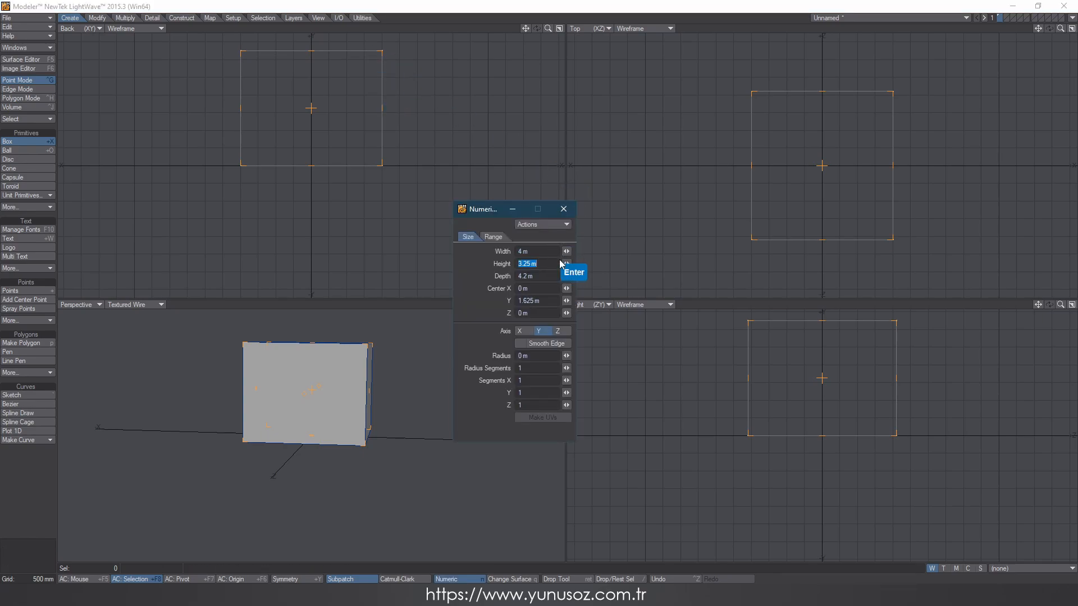
type("4")
key("Return")
left_click(404, 269)
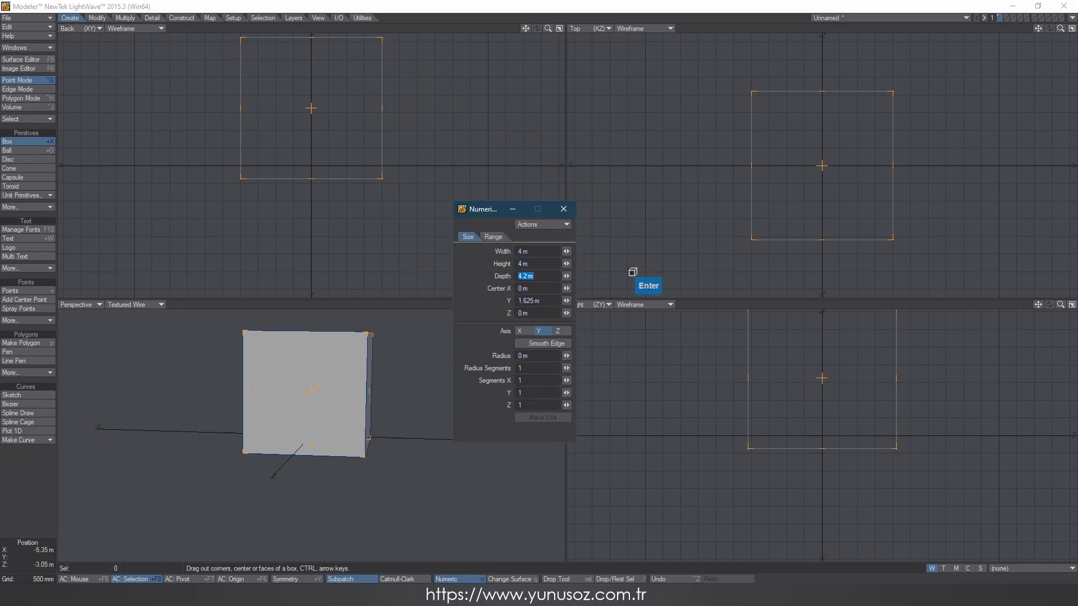
type("4")
key("Return")
Set the box's centre to 0 m in X and 2 m in Y, and close its numeric settings
type("0")
key("Return")
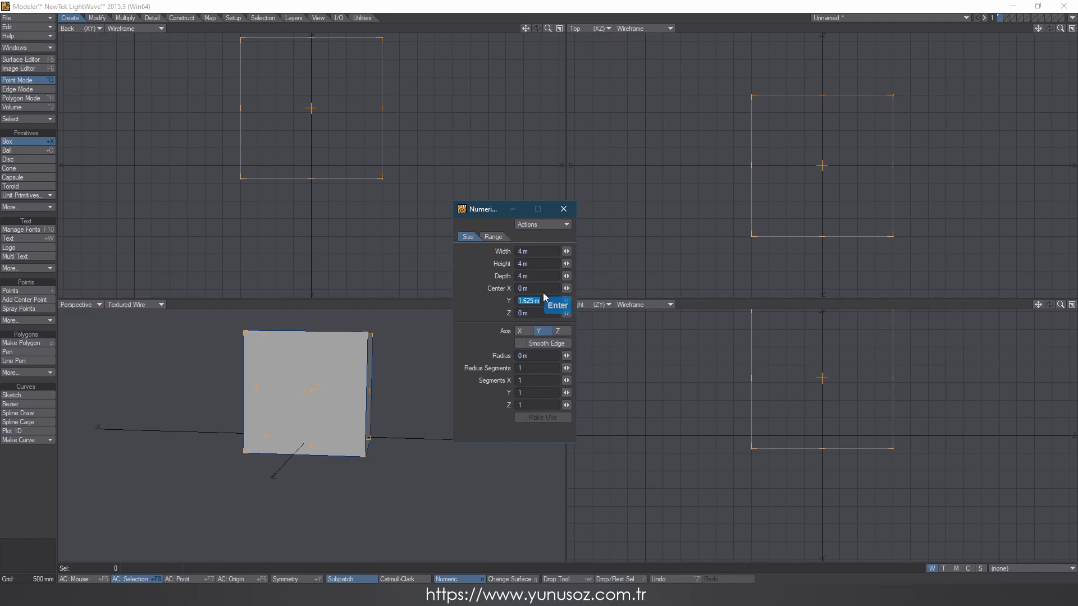
type("2")
key("Return")
key("Return")
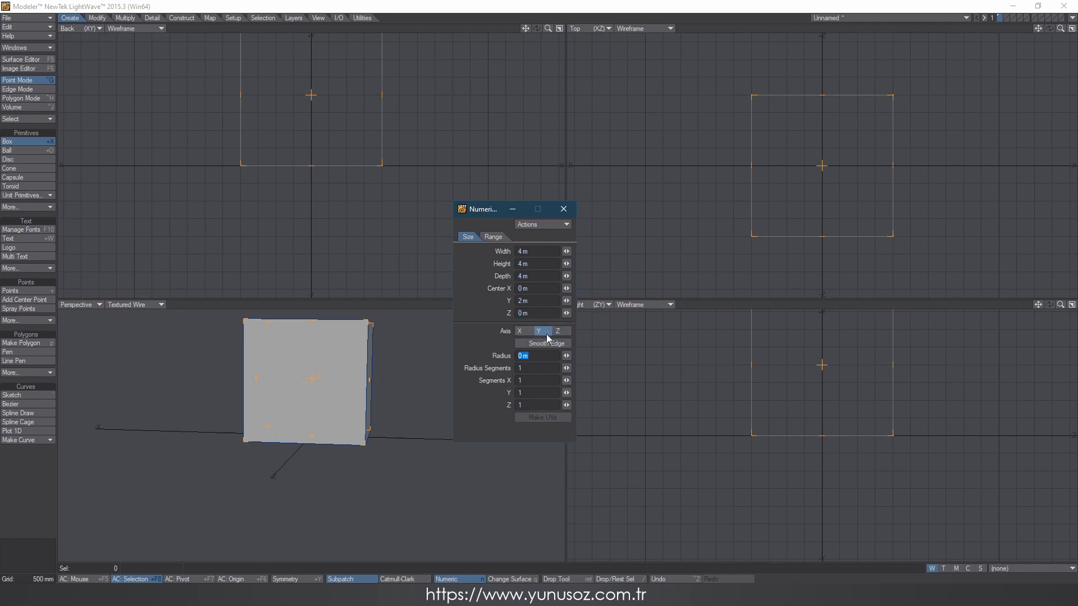
left_click(564, 209)
Divide the box into six segments along its depth (Z)
key("Up")
key("Up")
key("Up")
key("Up")
key("Up")
key("Up")
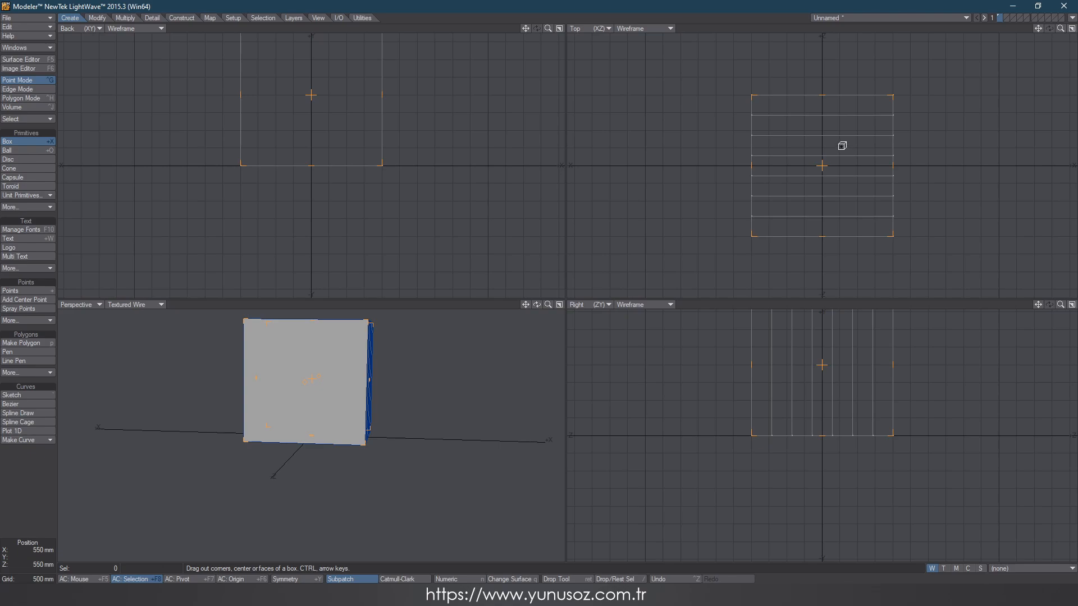
key("Down")
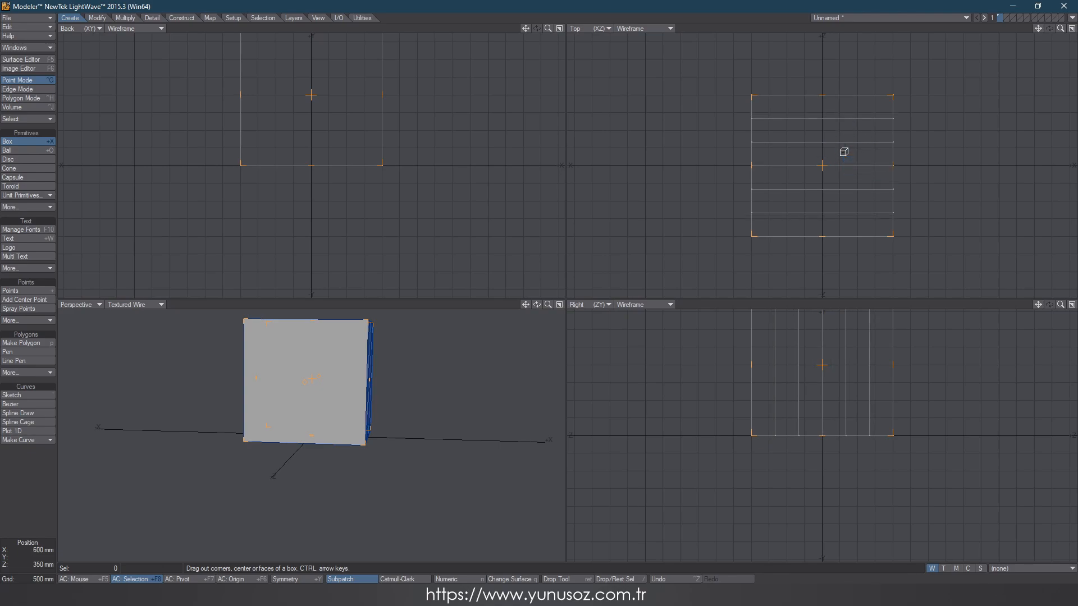
Divide the box into six segments along its width (X)
key("Right")
key("Right")
key("Right")
key("Right")
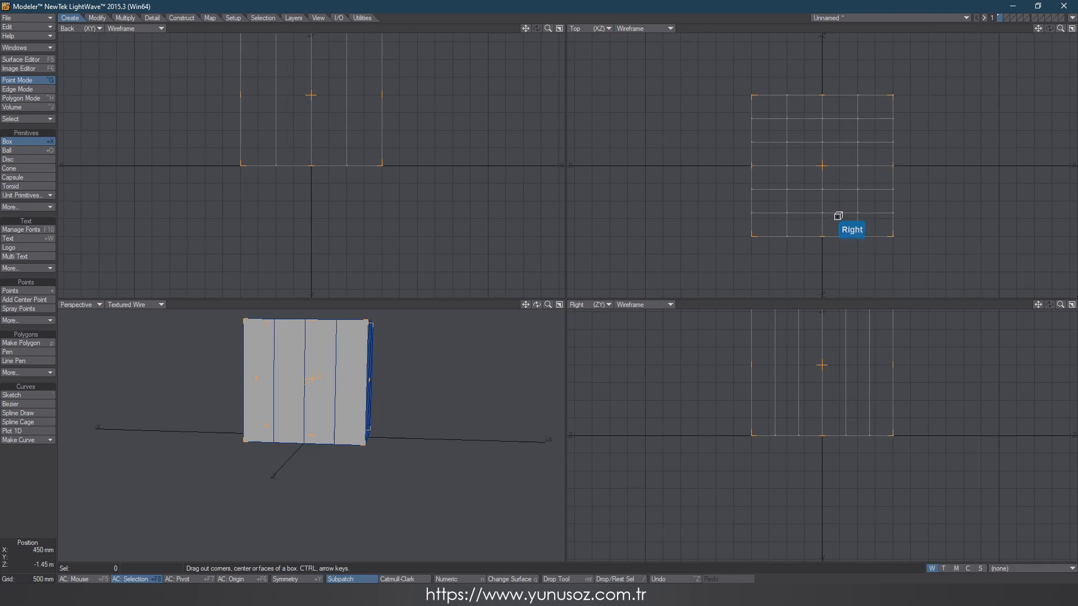
key("Right")
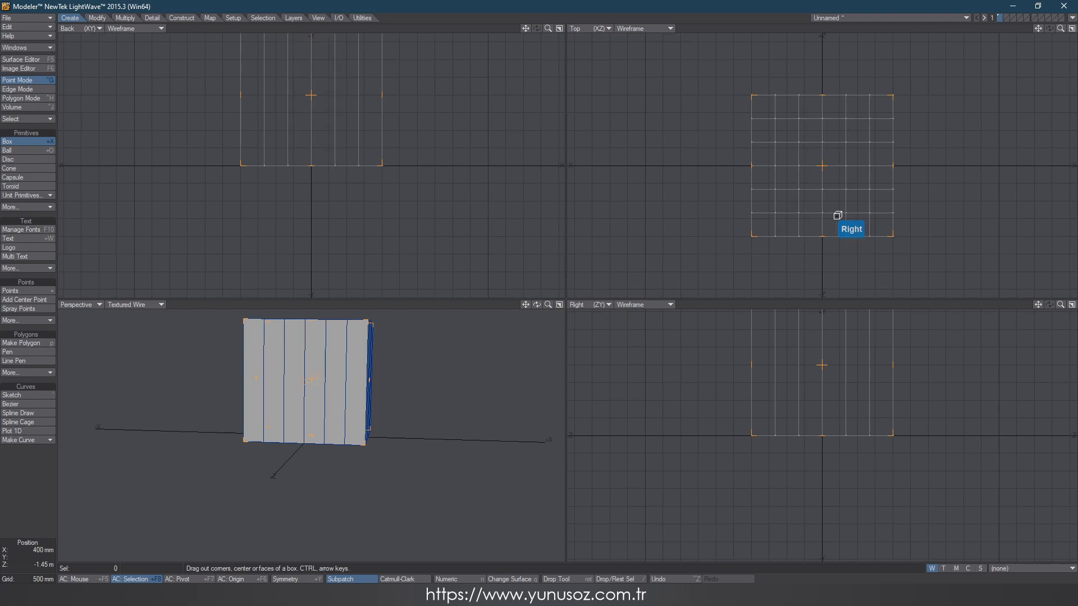
Divide the box into six segments along its height (Y) and create it
key("Up")
key("Up")
key("Up")
key("Up")
key("Up")
middle_click(396, 144)
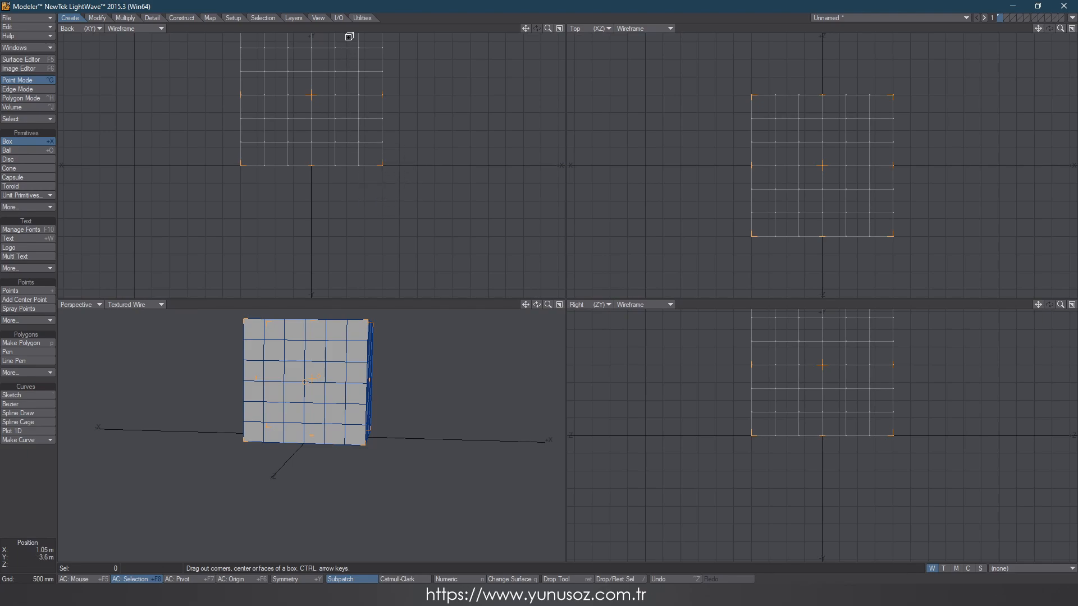
key("Return")
key("a")
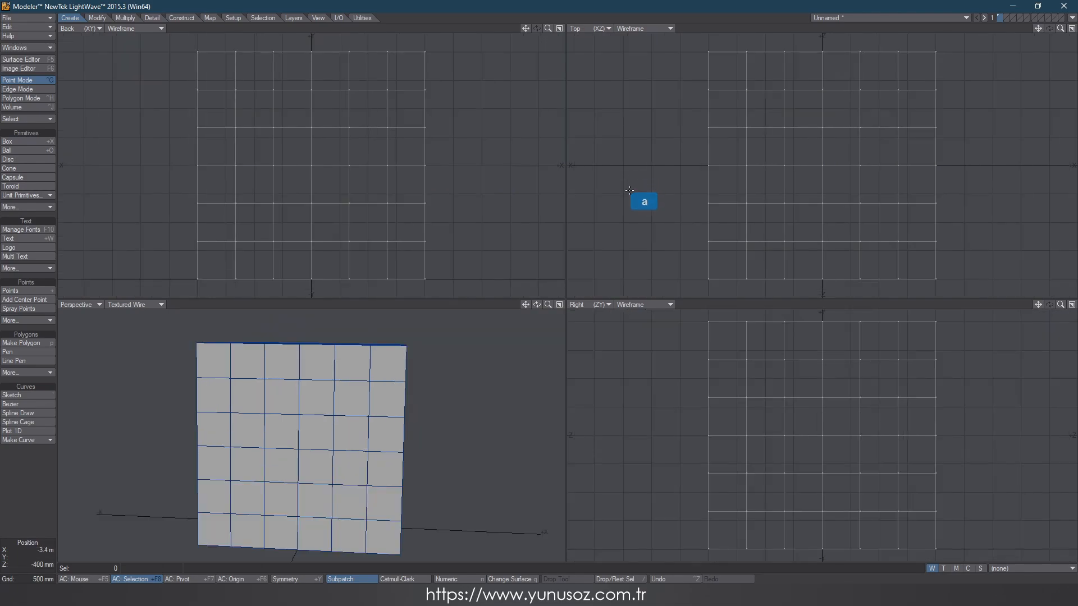
Show the box at an angle in the perspective view and set that view's display mode to Weight Shade
left_click_drag(488, 221, 435, 217, "ctrl+alt")
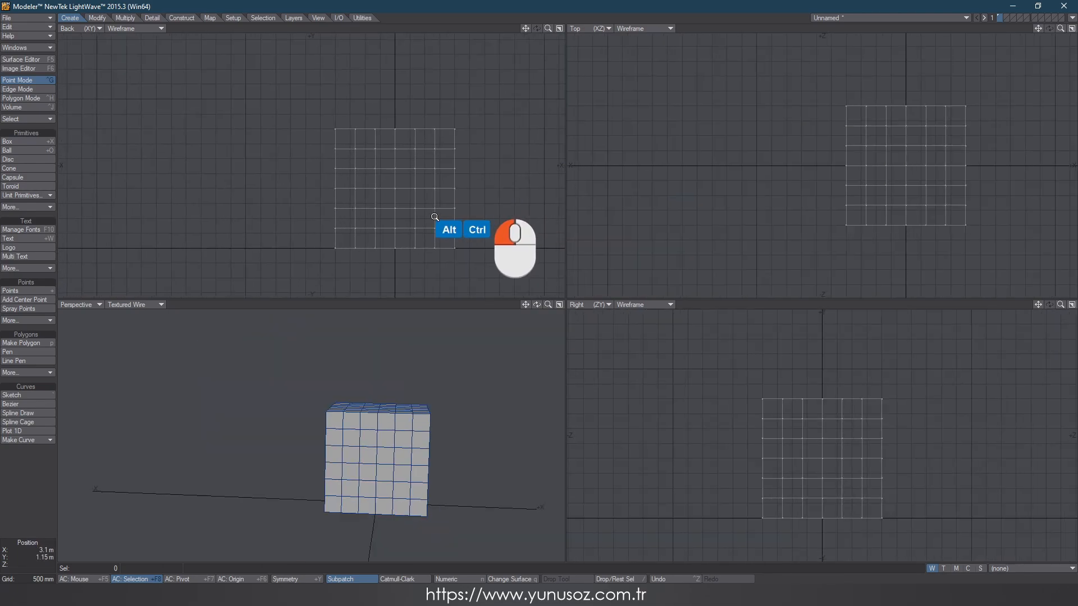
left_click_drag(450, 340, 343, 430, "ctrl+alt")
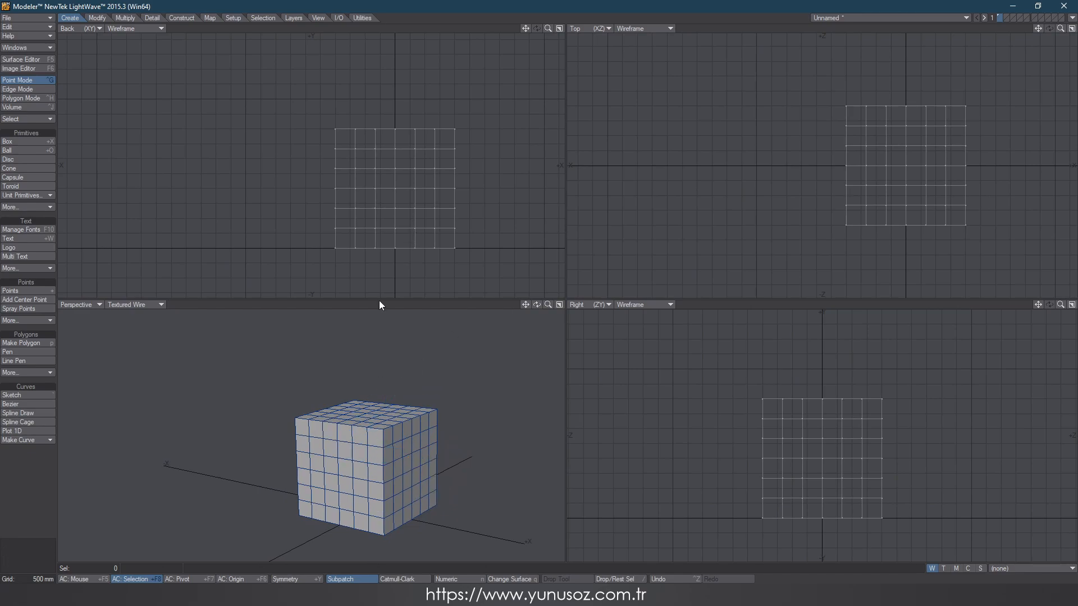
left_click(134, 304)
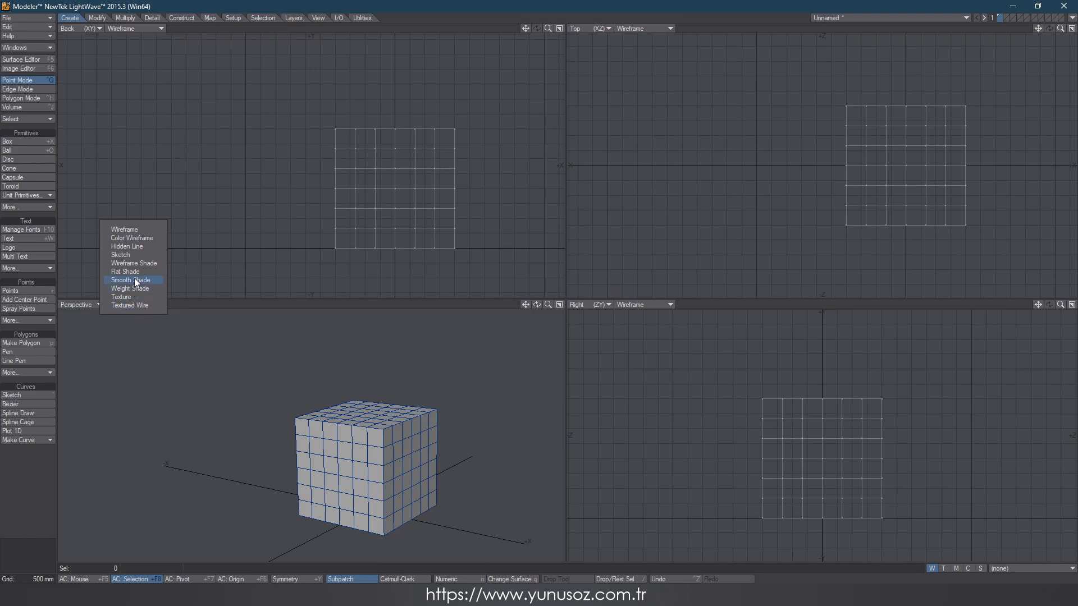
left_click(134, 289)
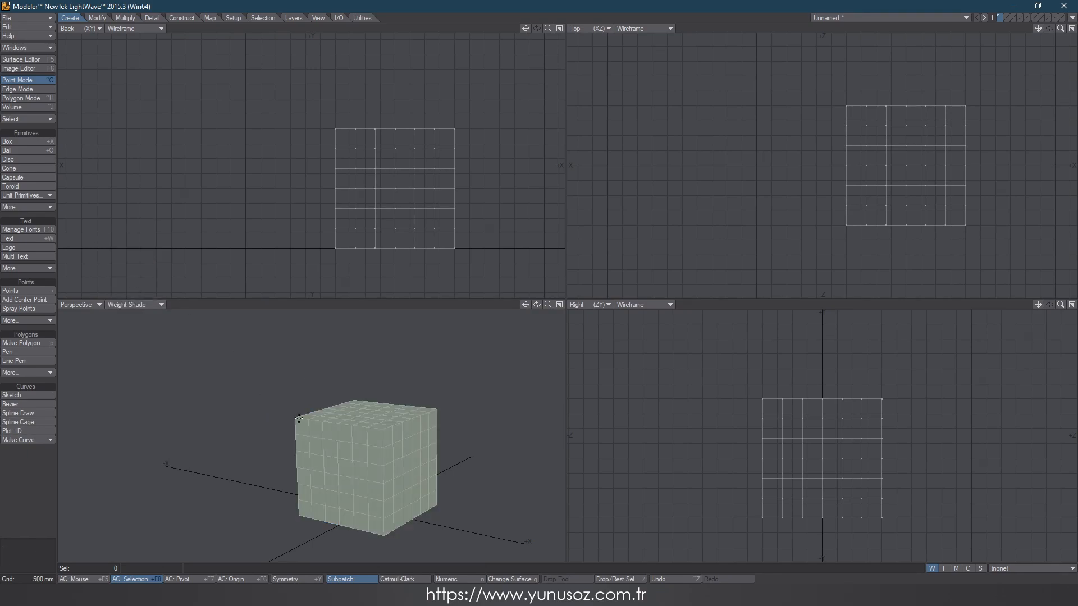
Create a new weight map named turning with an initial value of 0%
left_click(1019, 569)
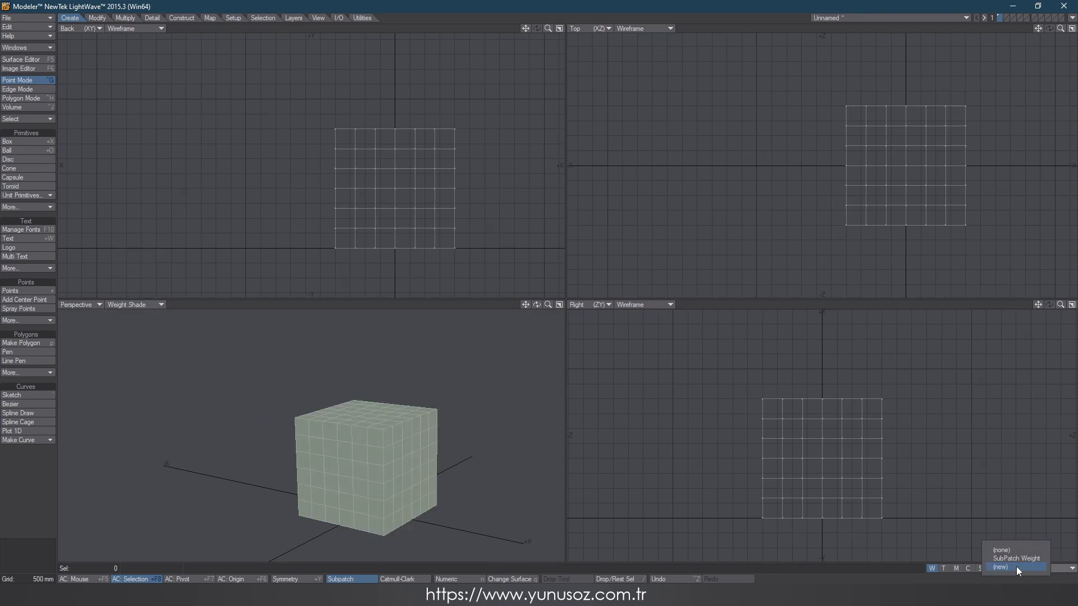
left_click(1016, 567)
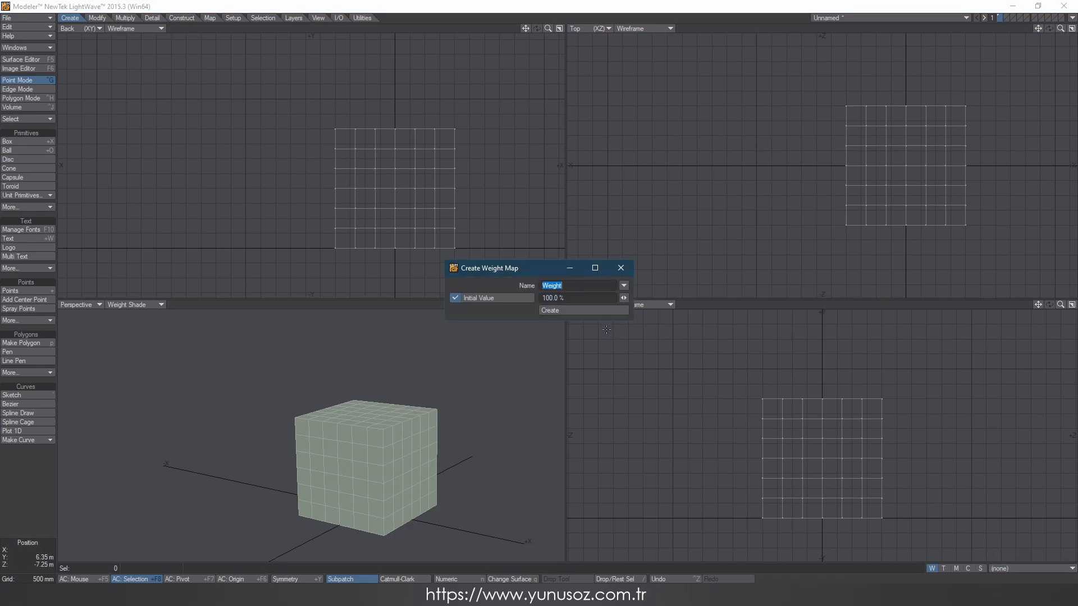
type("turning")
left_click(578, 298)
type("0")
left_click(578, 312)
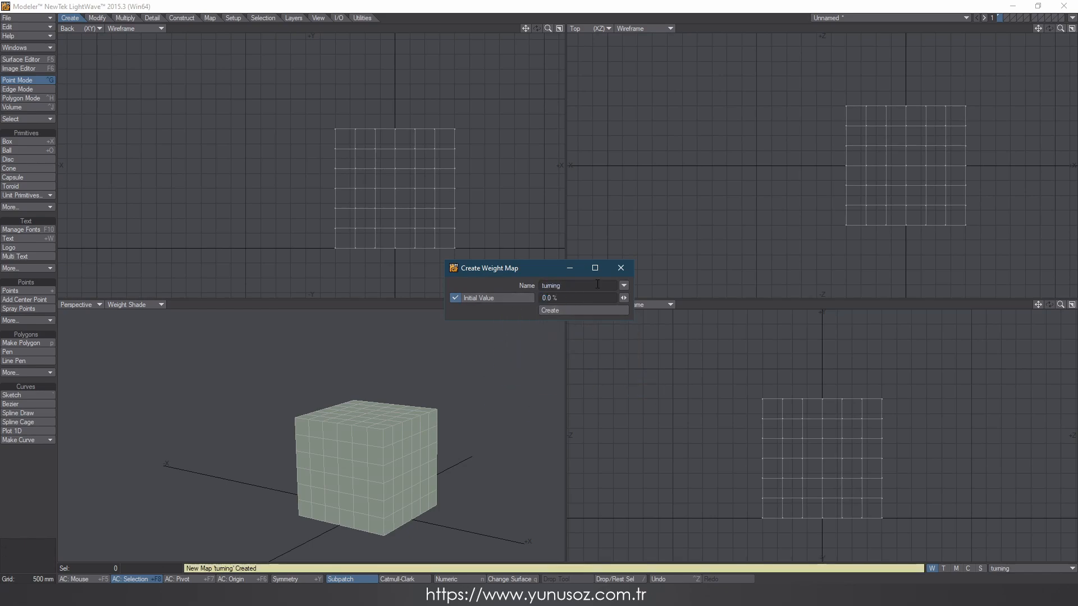
left_click(620, 269)
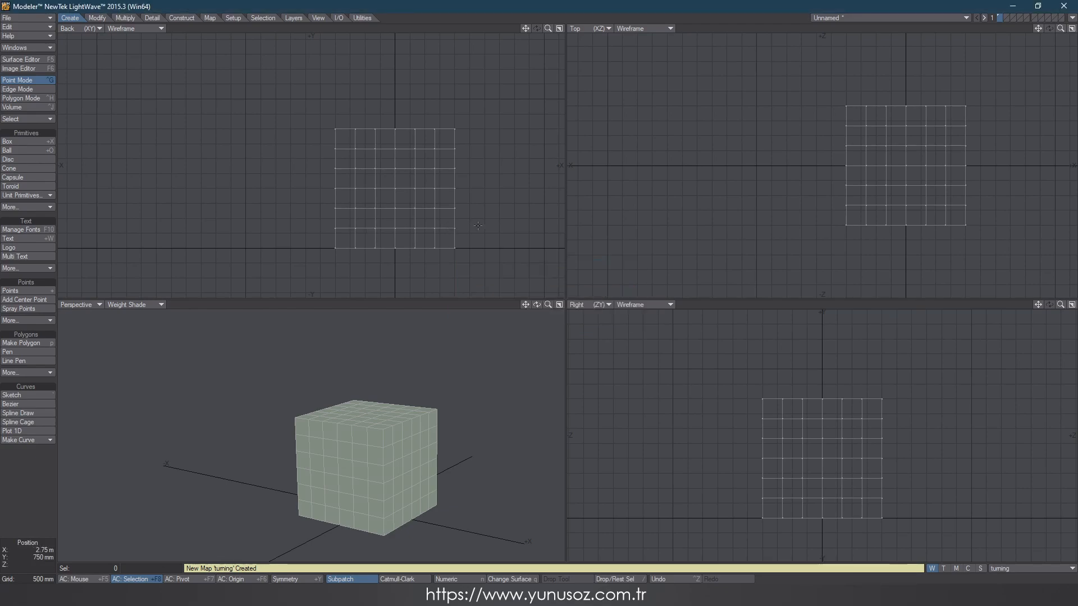
Switch to polygon selection and try selecting the second row of polygons from the bottom of the box
mouse_move(486, 223)
right_mouse_down()
mouse_move(349, 226)
mouse_move(337, 266)
mouse_move(492, 258)
right_mouse_up()
left_click(23, 98)
left_click(193, 147)
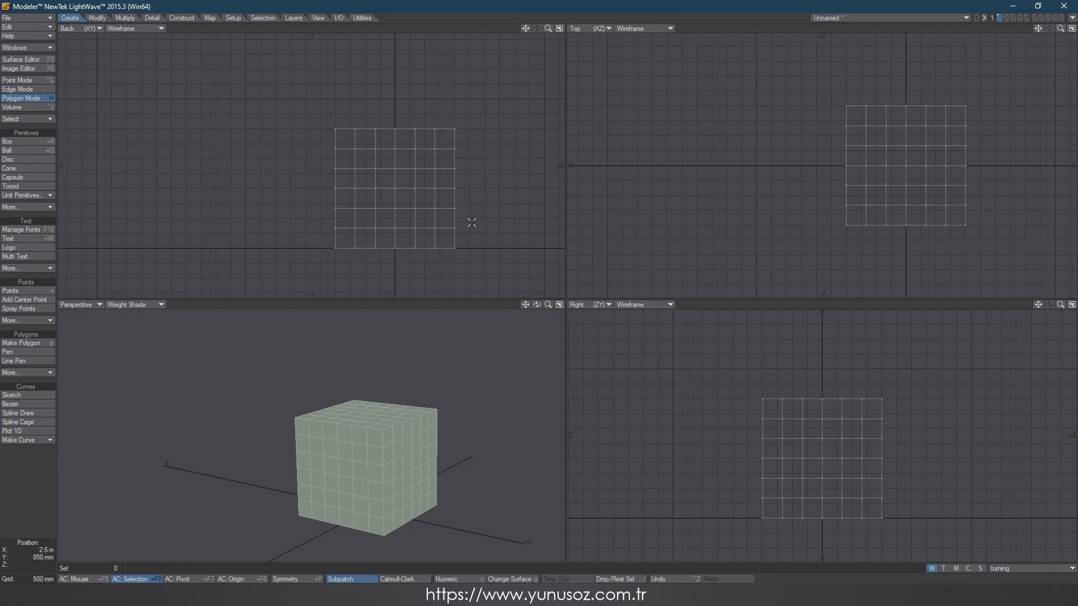
mouse_move(473, 200)
right_mouse_down()
mouse_move(359, 201)
mouse_move(317, 221)
mouse_move(371, 240)
mouse_move(507, 221)
mouse_move(492, 201)
right_mouse_up()
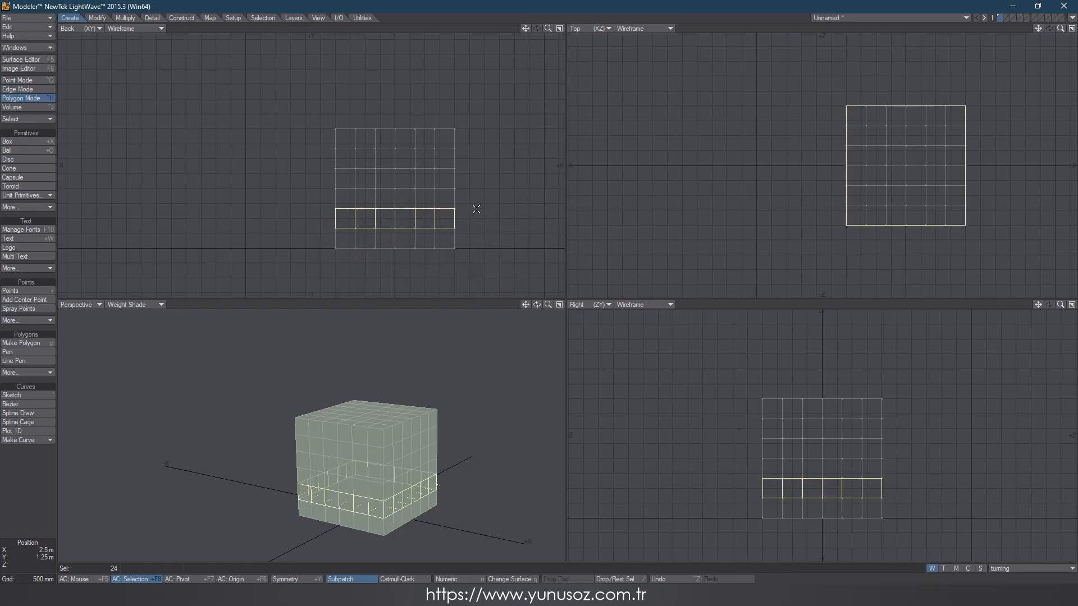
left_click(248, 139)
Select the second polygon row from the top of the box and set its turning map value to 20%
mouse_move(475, 140)
right_mouse_down()
mouse_move(368, 150)
mouse_move(347, 176)
mouse_move(409, 180)
mouse_move(492, 143)
right_mouse_up()
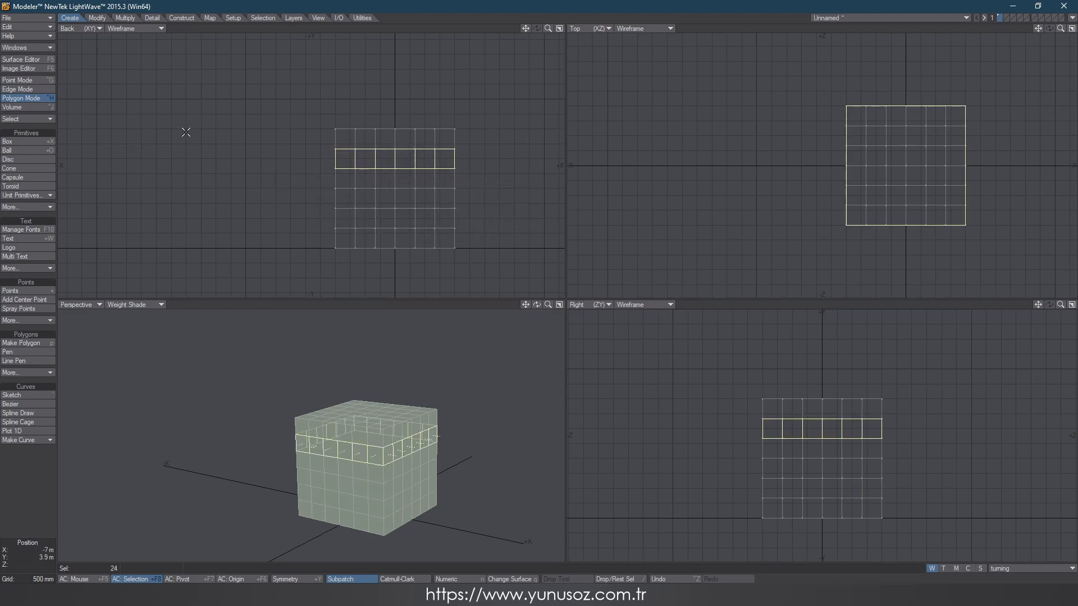
left_click(210, 17)
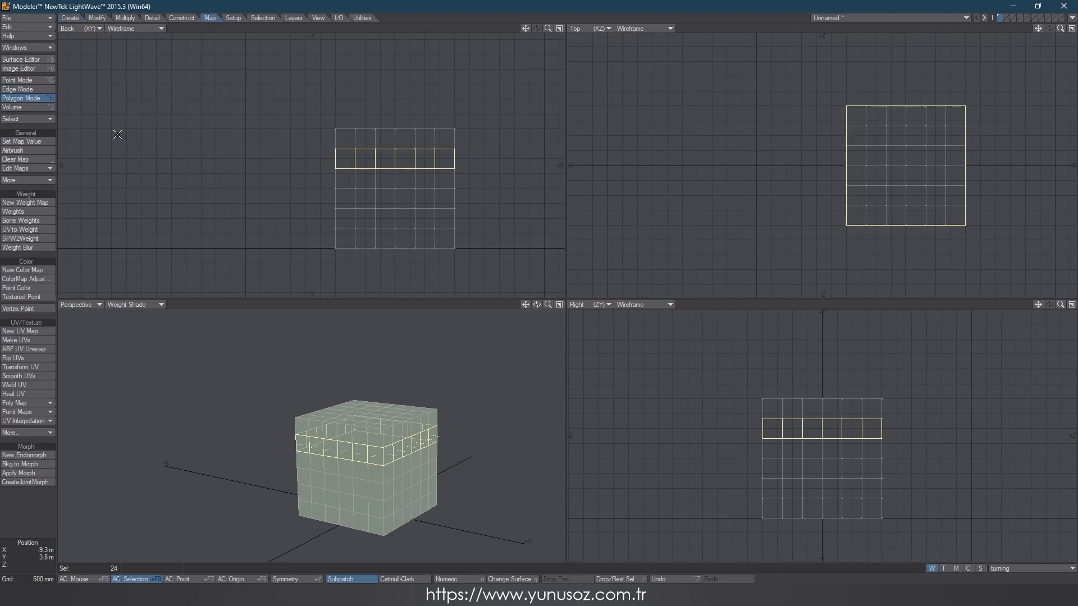
left_click(29, 142)
type("20")
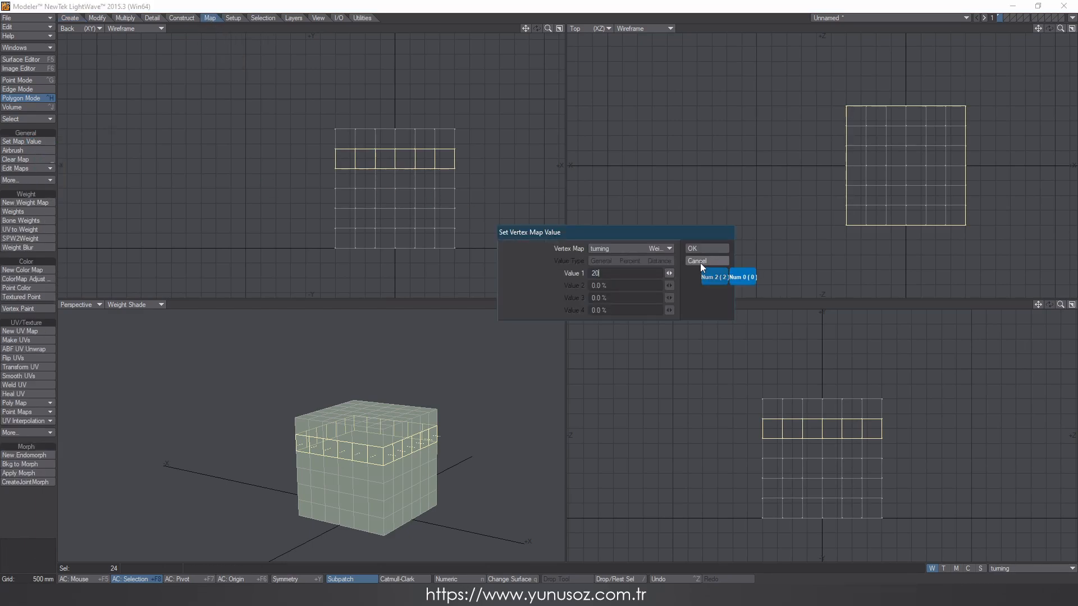
left_click(707, 249)
Select only the third polygon row from the top and give it a higher turning map value than the row above
left_click(465, 162)
mouse_move(477, 161)
right_mouse_down()
mouse_move(368, 157)
mouse_move(323, 168)
mouse_move(348, 202)
mouse_move(501, 186)
mouse_move(494, 164)
right_mouse_up()
left_click(28, 141)
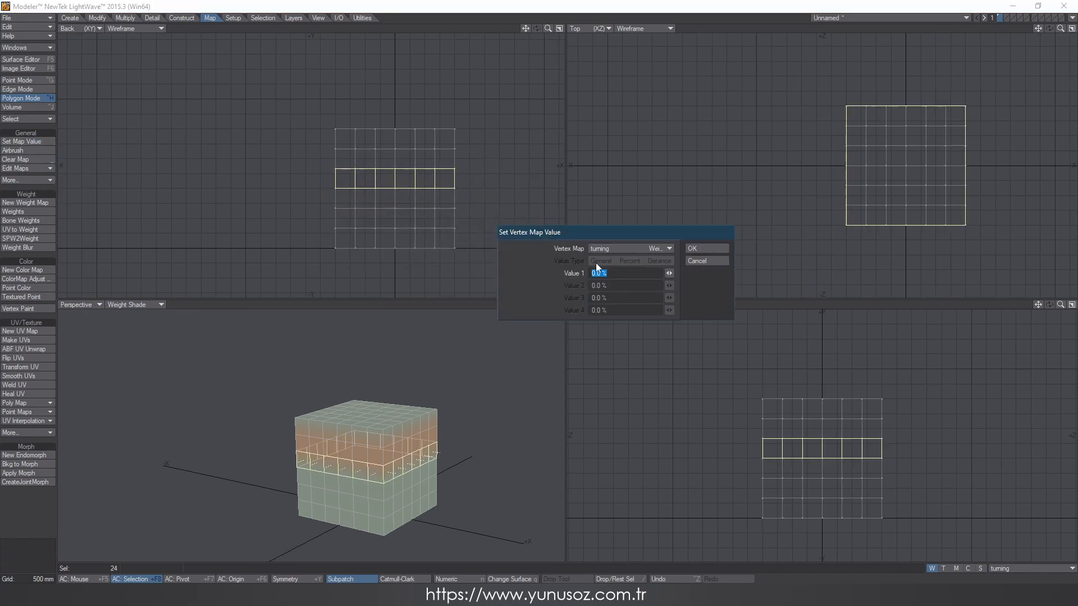
type("100")
left_click(699, 251)
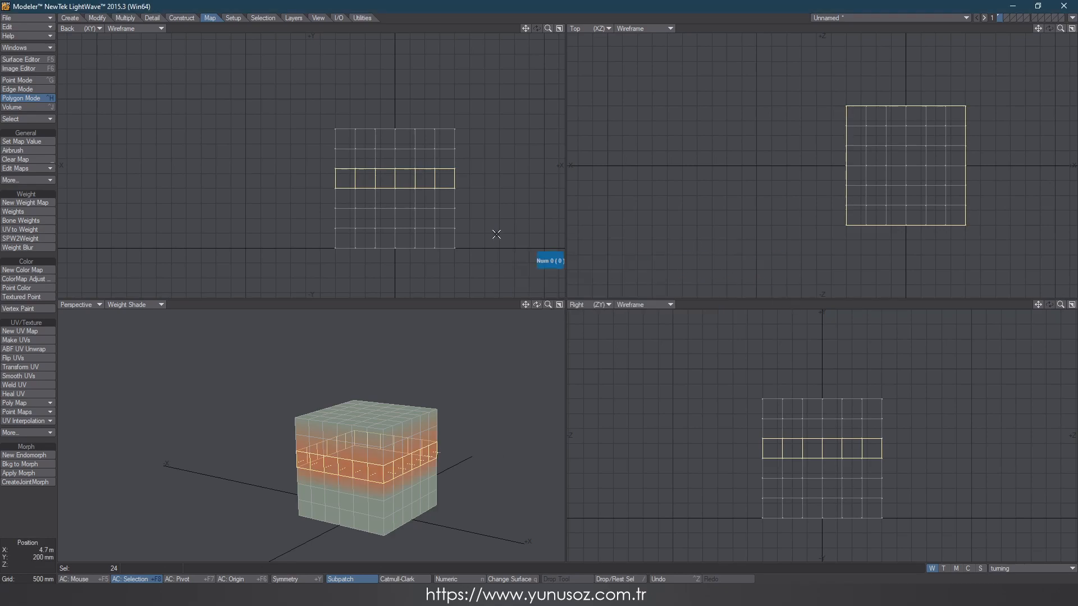
Select only the fourth polygon row from the top and raise its turning map value above that of the third row
left_click(496, 187)
mouse_move(497, 179)
right_mouse_down()
mouse_move(349, 179)
mouse_move(322, 203)
mouse_move(337, 216)
mouse_move(486, 215)
mouse_move(466, 185)
right_mouse_up()
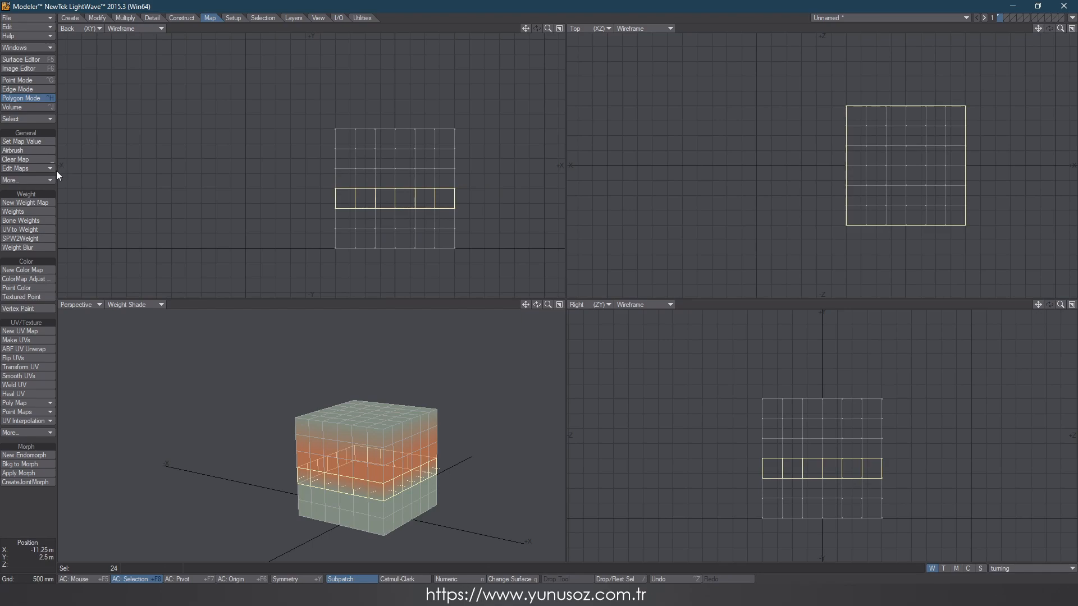
left_click(31, 142)
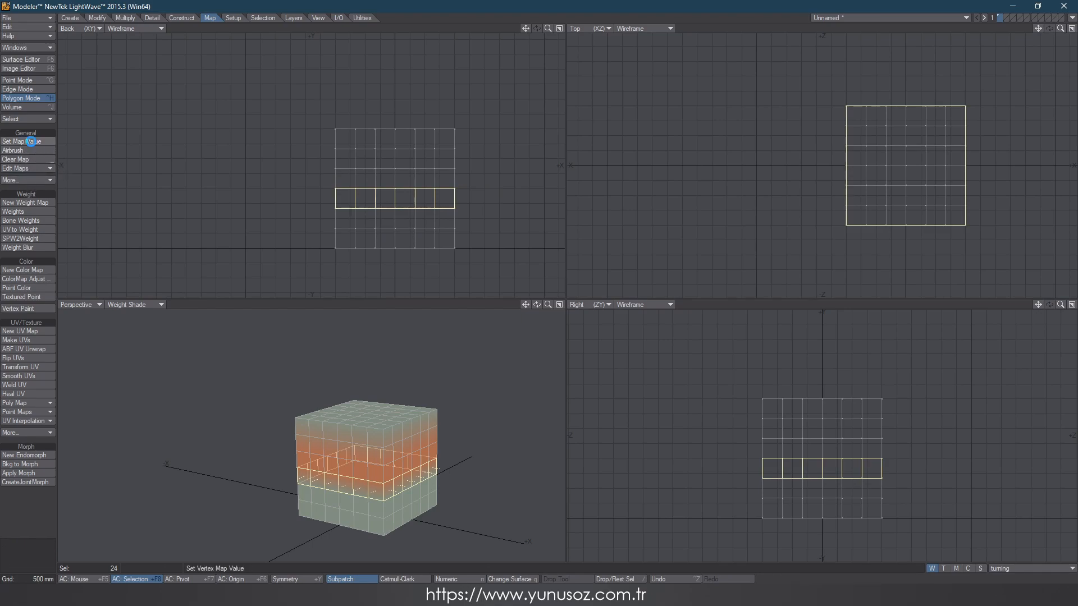
left_click(695, 247)
Select only the fifth polygon row from the top and set its turning map value to 80%
left_click(477, 248)
mouse_move(491, 209)
right_mouse_down()
mouse_move(383, 201)
mouse_move(319, 214)
mouse_move(344, 230)
mouse_move(508, 224)
right_mouse_up()
left_click(47, 152)
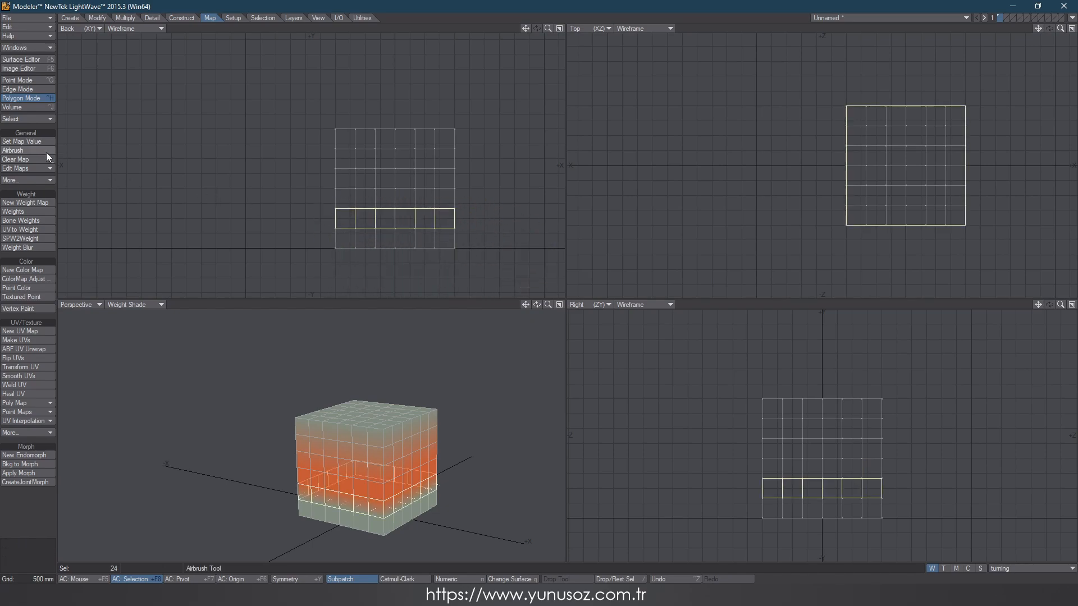
left_click(35, 142)
type("80")
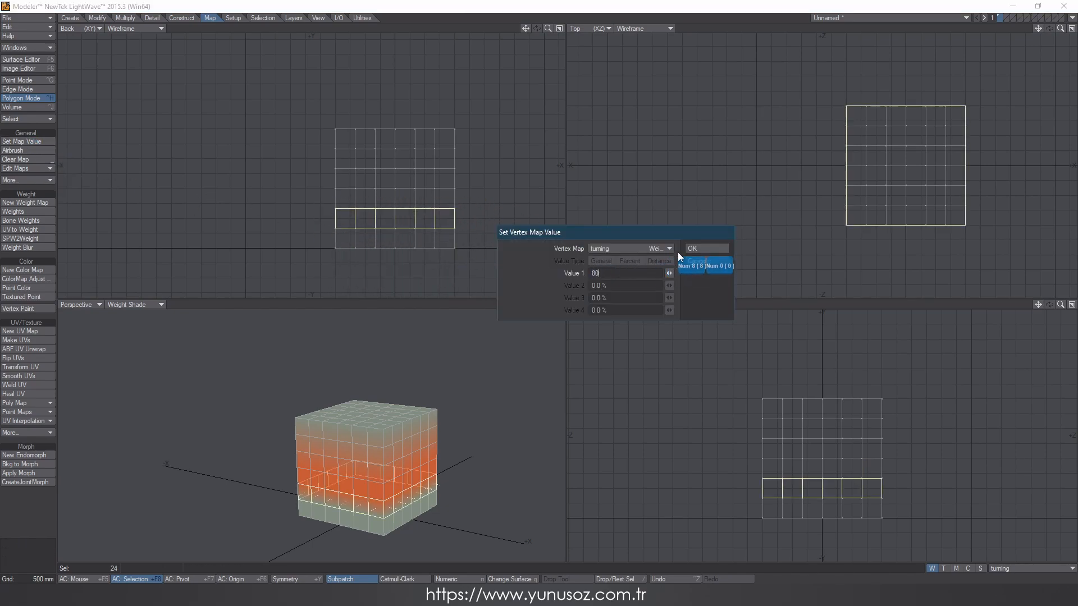
left_click(697, 248)
Select only the bottom polygon row of the box and set its turning map value to 100%
left_click(494, 231)
mouse_move(486, 223)
right_mouse_down()
mouse_move(309, 230)
mouse_move(382, 255)
mouse_move(482, 229)
right_mouse_up()
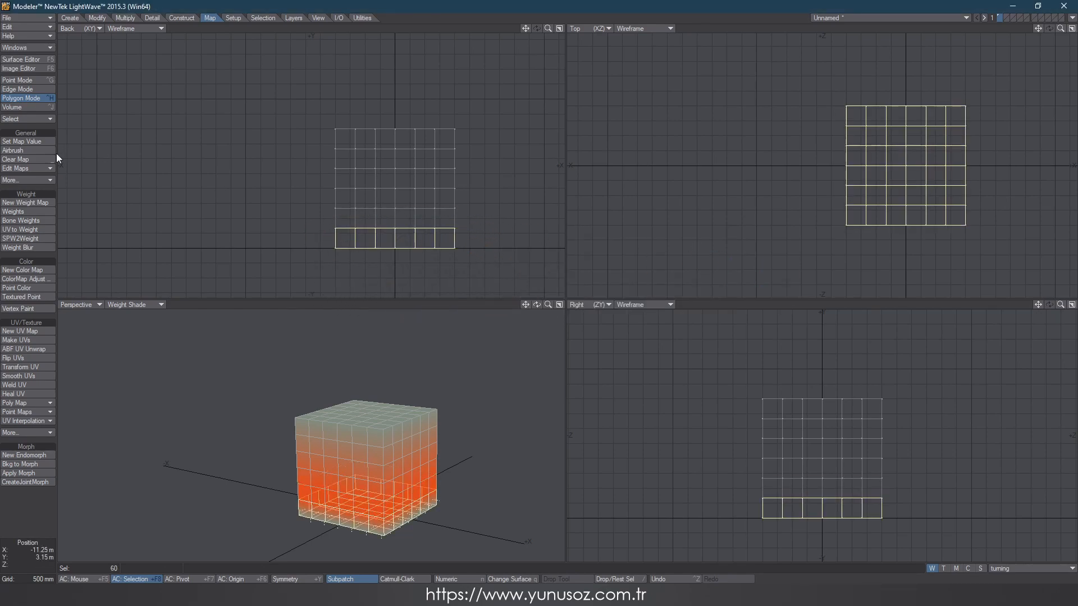
left_click(35, 141)
type("100")
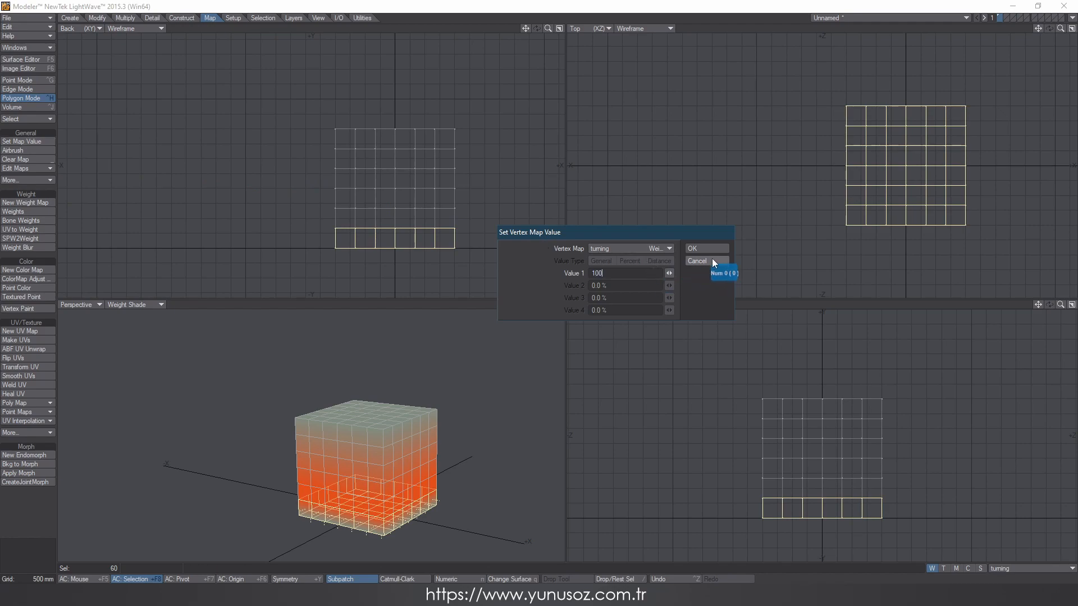
left_click(709, 249)
Select all polygons of the box, apply Weight Blur to the turning map, and clear the selection
left_click(476, 263)
mouse_move(489, 247)
right_mouse_down()
mouse_move(498, 174)
mouse_move(303, 135)
mouse_move(517, 252)
mouse_move(493, 240)
mouse_move(337, 55)
mouse_move(521, 181)
mouse_move(506, 132)
mouse_move(286, 185)
mouse_move(346, 290)
mouse_move(450, 271)
mouse_move(490, 232)
mouse_move(522, 241)
right_mouse_up()
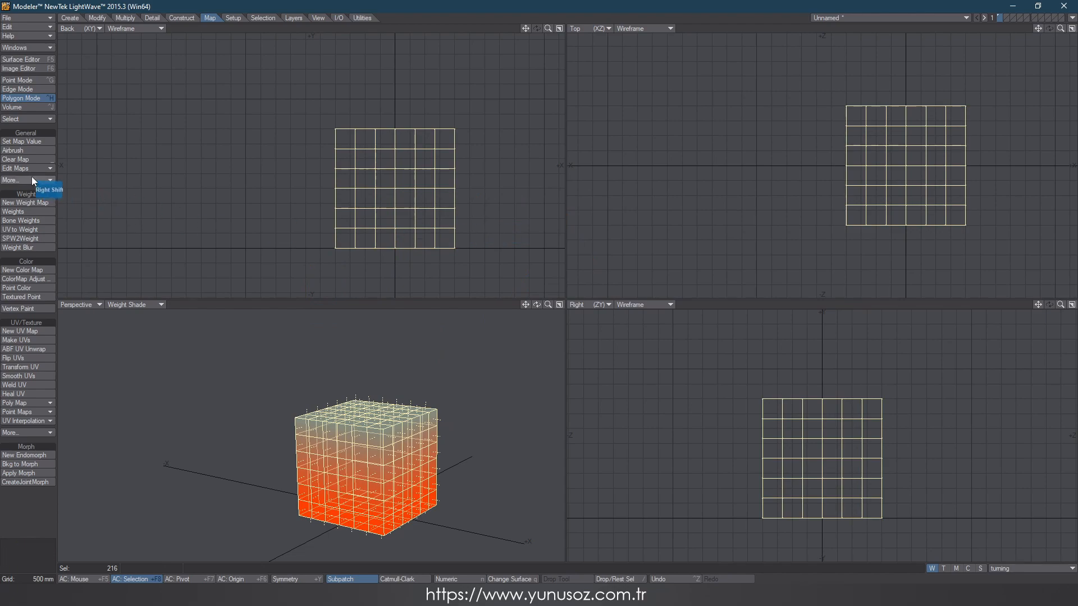
left_click(23, 248)
left_click(555, 185)
left_click(537, 216)
left_click(508, 264)
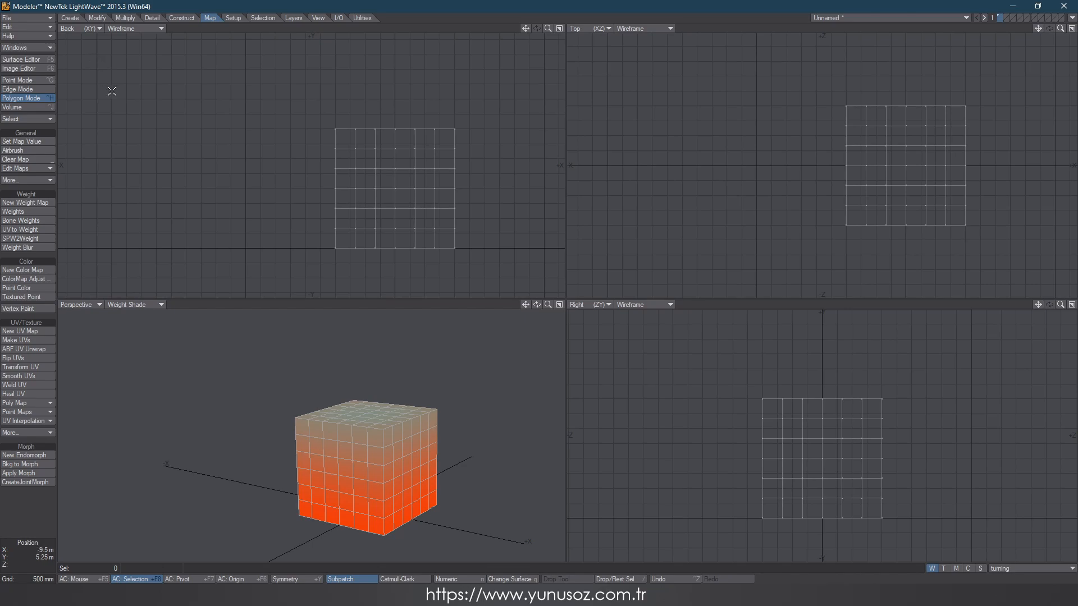
Save the object as lag.lwo in the LW3D folder
key("s")
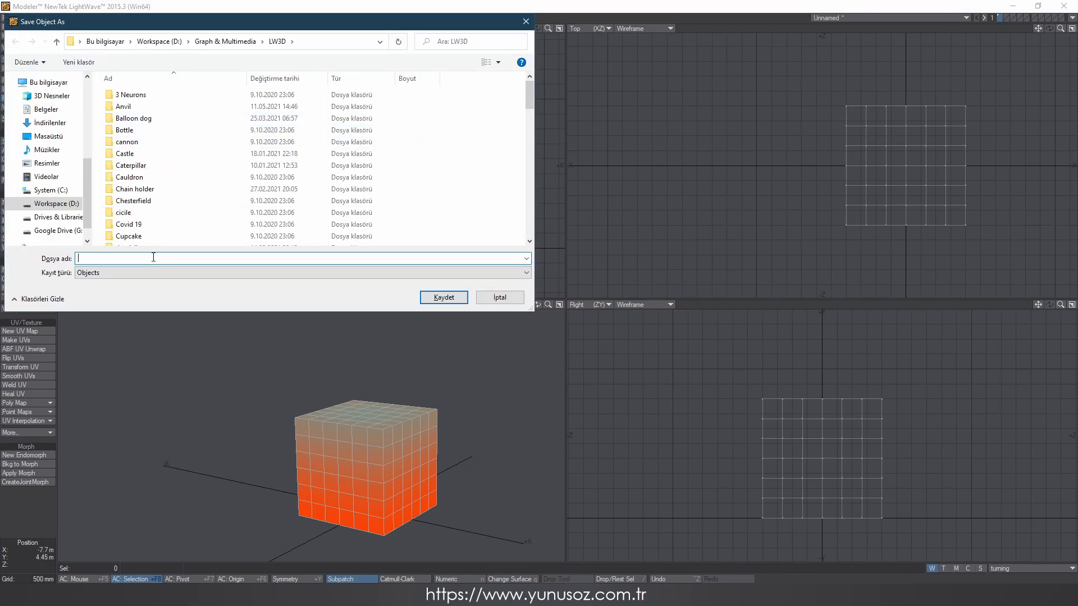
type("lag.lwo")
key("Return")
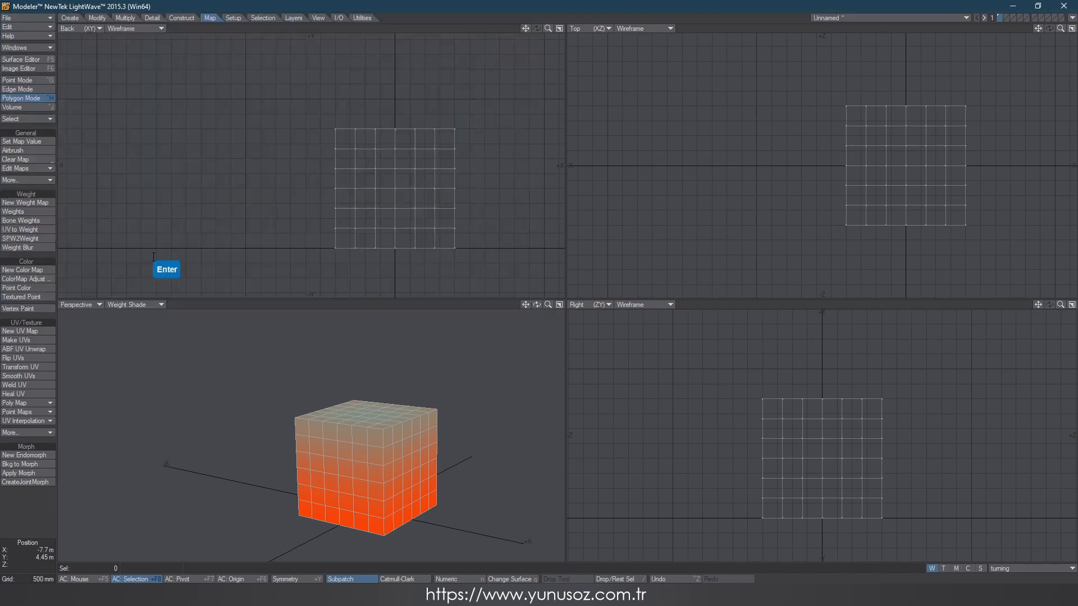
Send the lag object from Modeler to Layout and switch to the Layout window
left_click(1072, 17)
left_click(1056, 37)
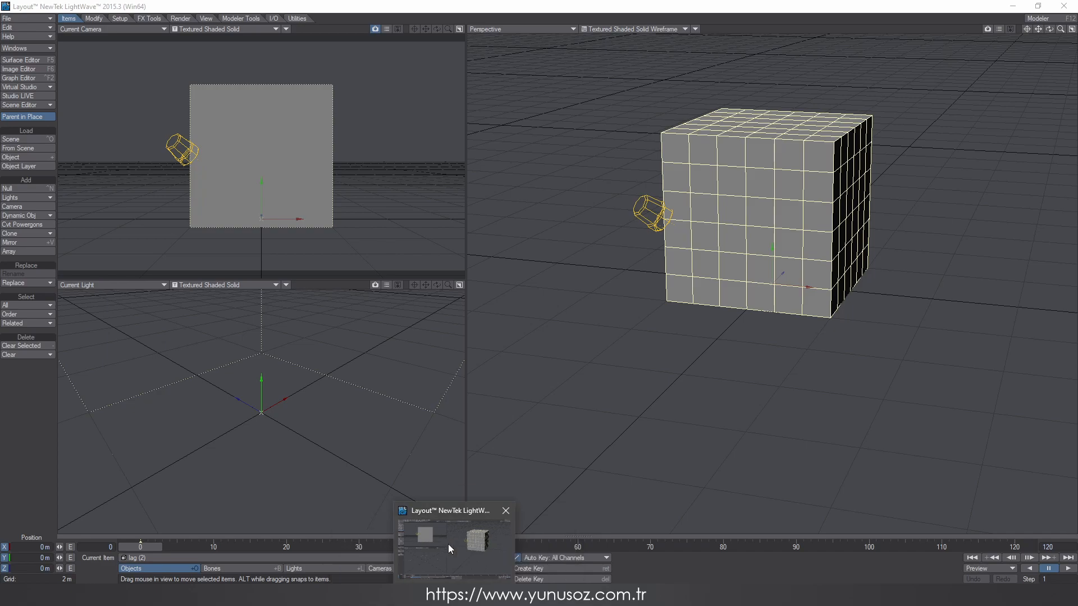
left_click(449, 544)
Clear the duplicate object lag (2) from the scene and close the object list
left_click(446, 558)
left_click(495, 258)
key("minus")
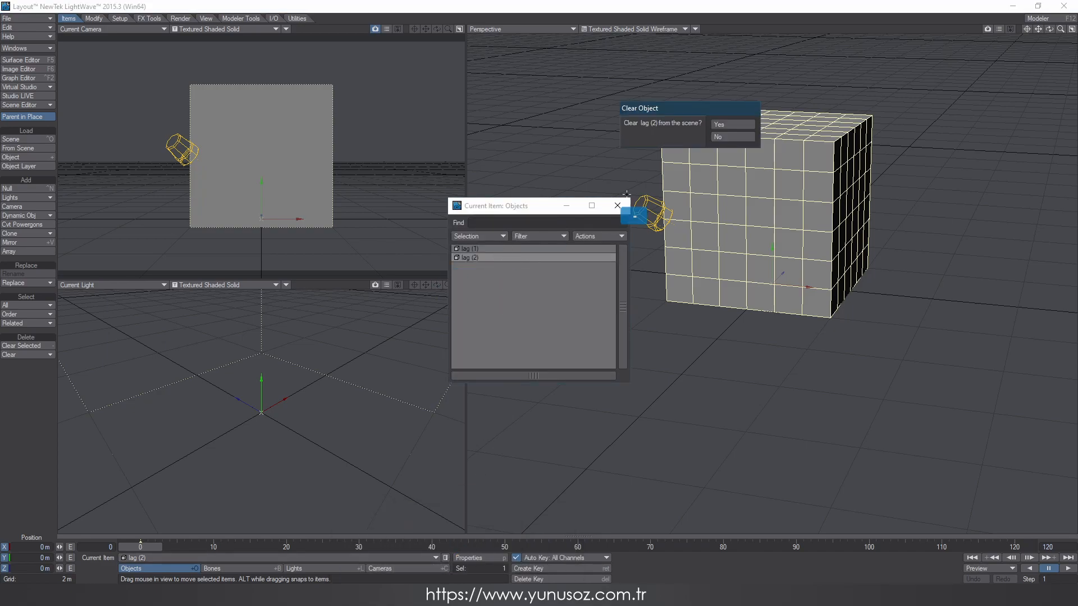
left_click(724, 125)
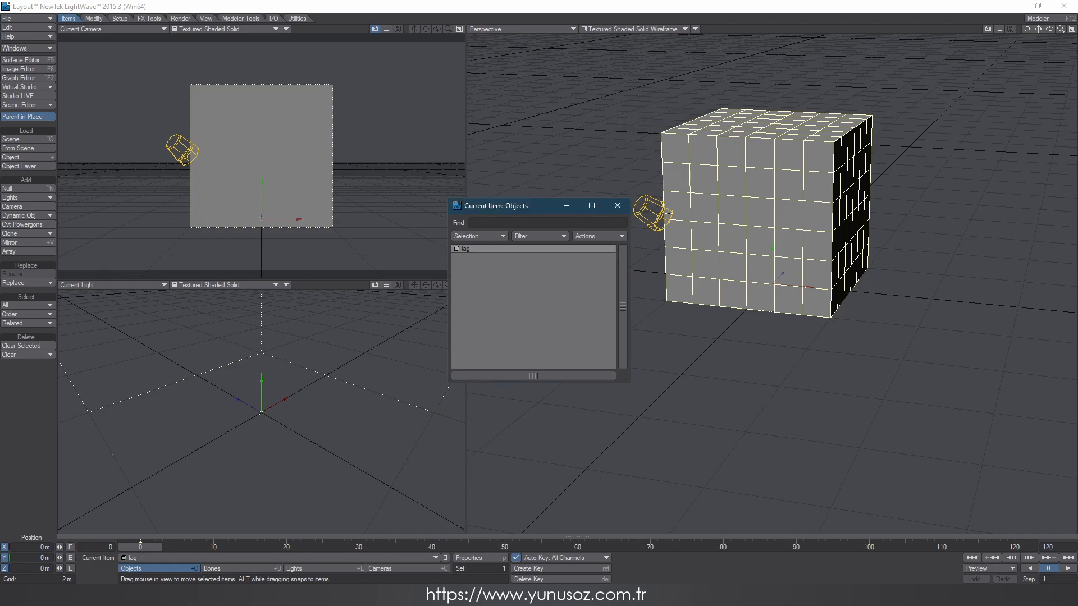
left_click(617, 206)
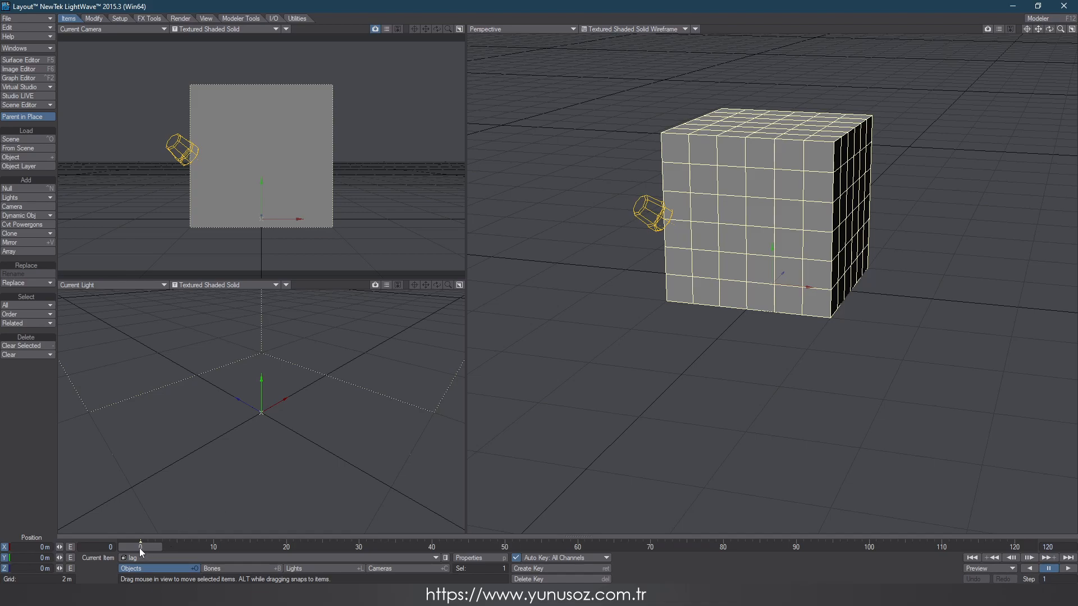
At frame 120, rotate the lag object to a heading of -360°
left_click_drag(142, 553, 1015, 549)
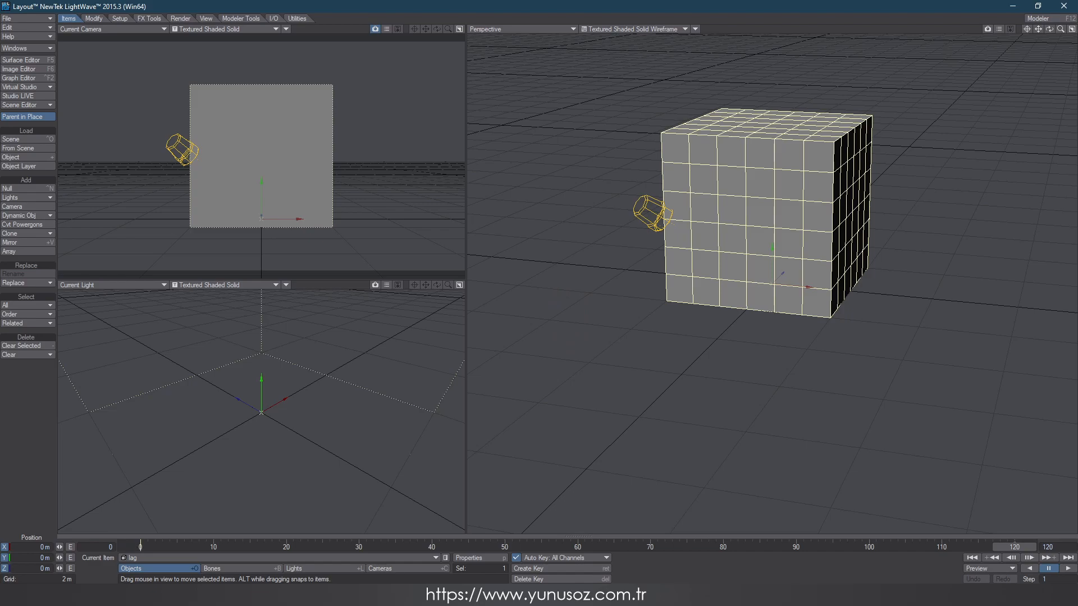
key("y")
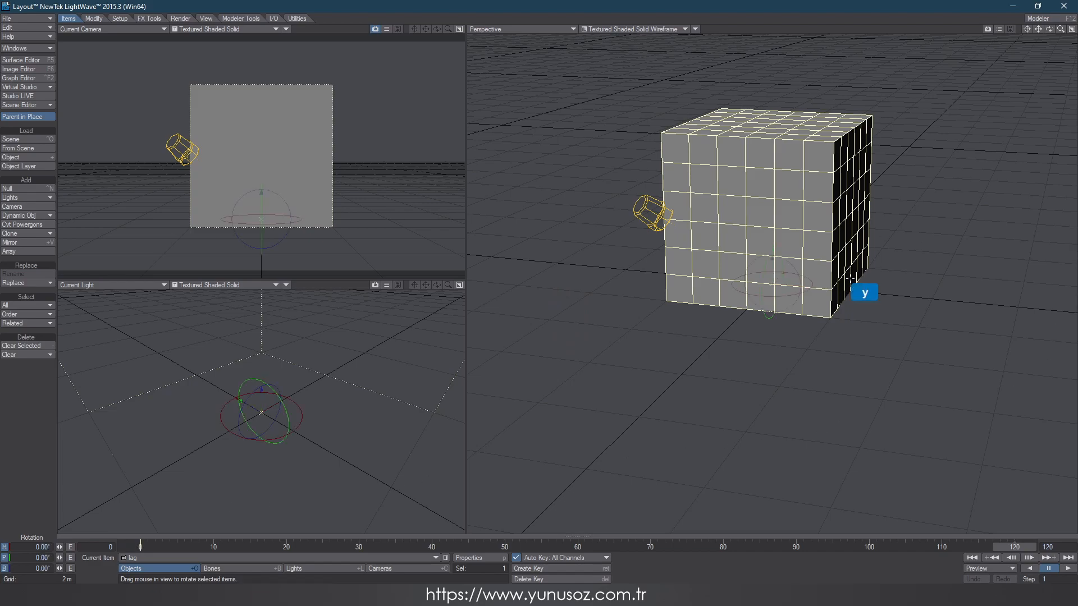
left_click_drag(545, 298, 461, 470)
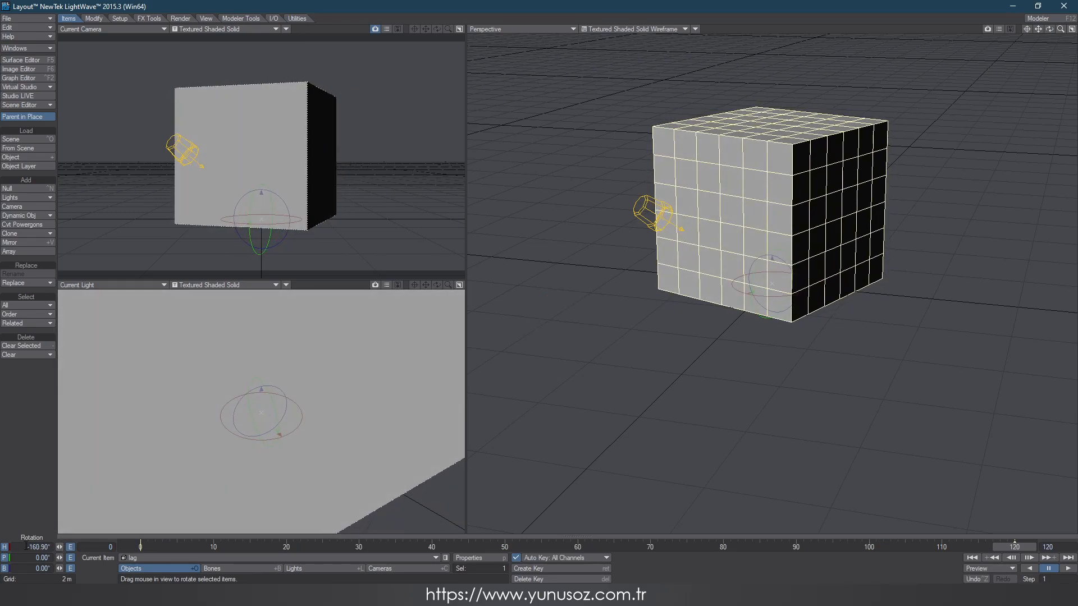
left_click_drag(31, 547, 36, 547)
type("36")
key("Right")
key("Left")
key("Return")
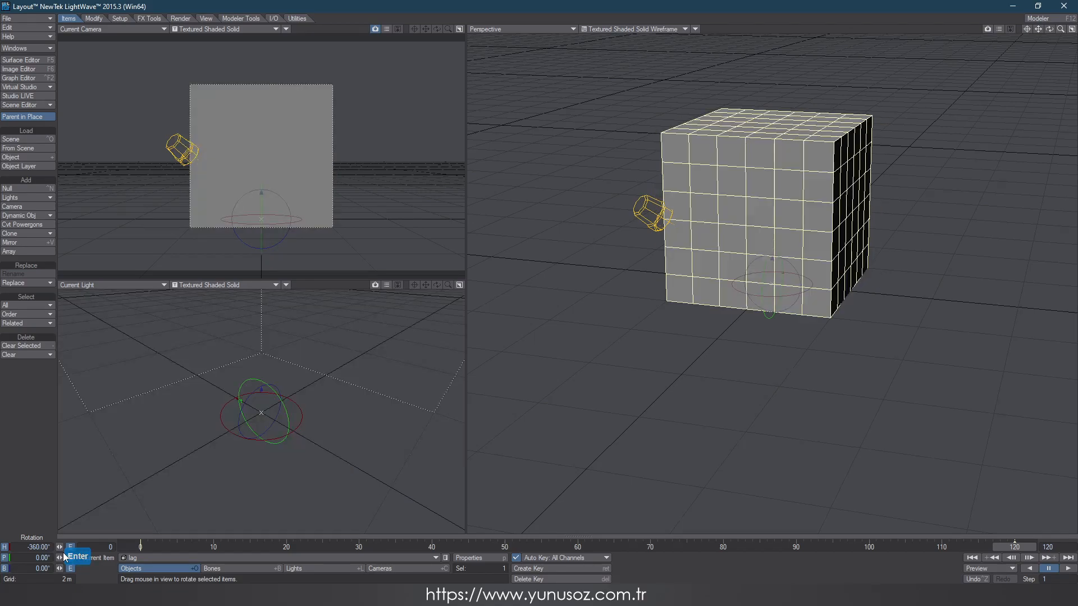
Return to frame 0 and move the rotation key at frame 120 to frame 90 in the dope track
left_click(1027, 557)
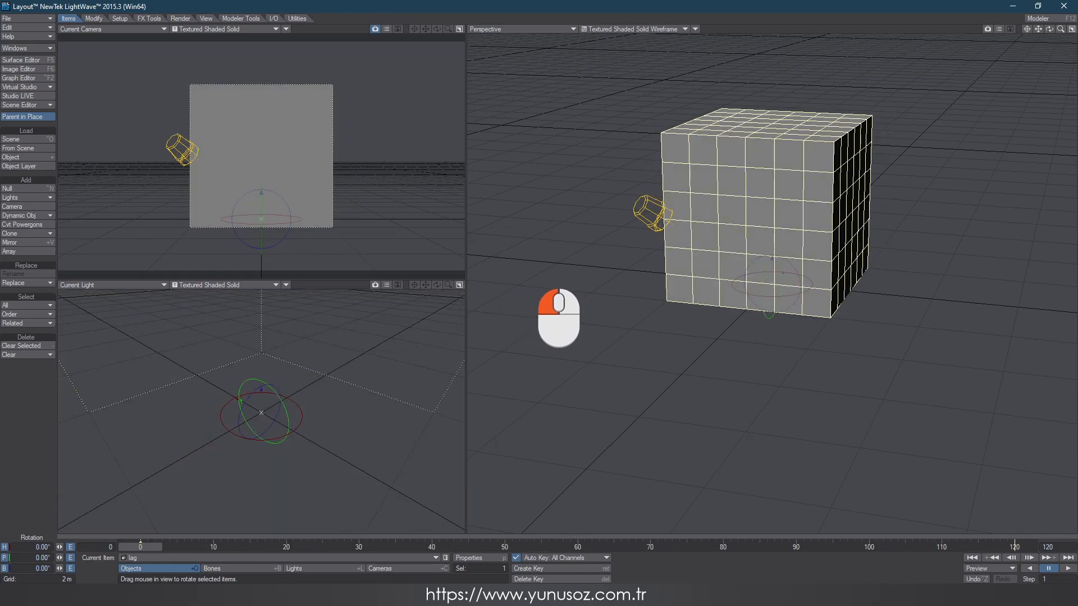
left_click_drag(446, 547, 140, 547)
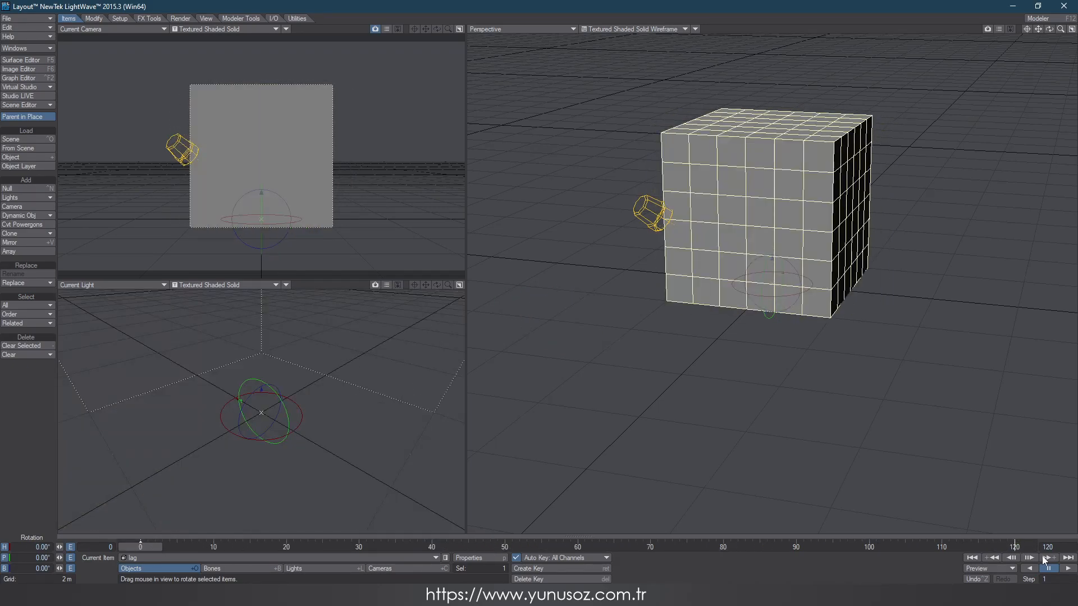
left_click_drag(1021, 538, 1016, 533)
left_click(1014, 531)
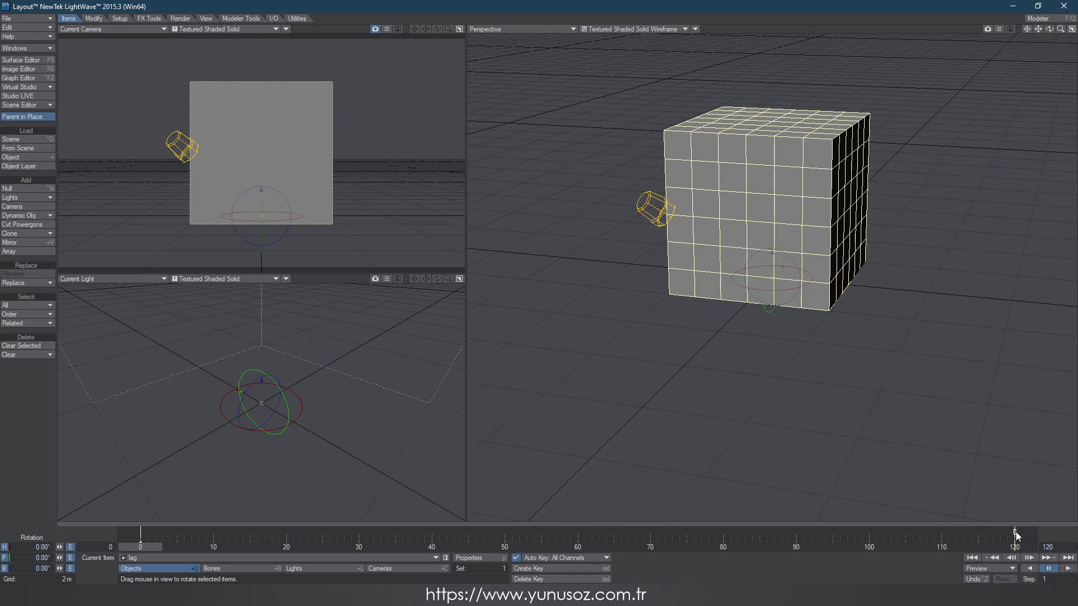
left_click_drag(1016, 536, 986, 533)
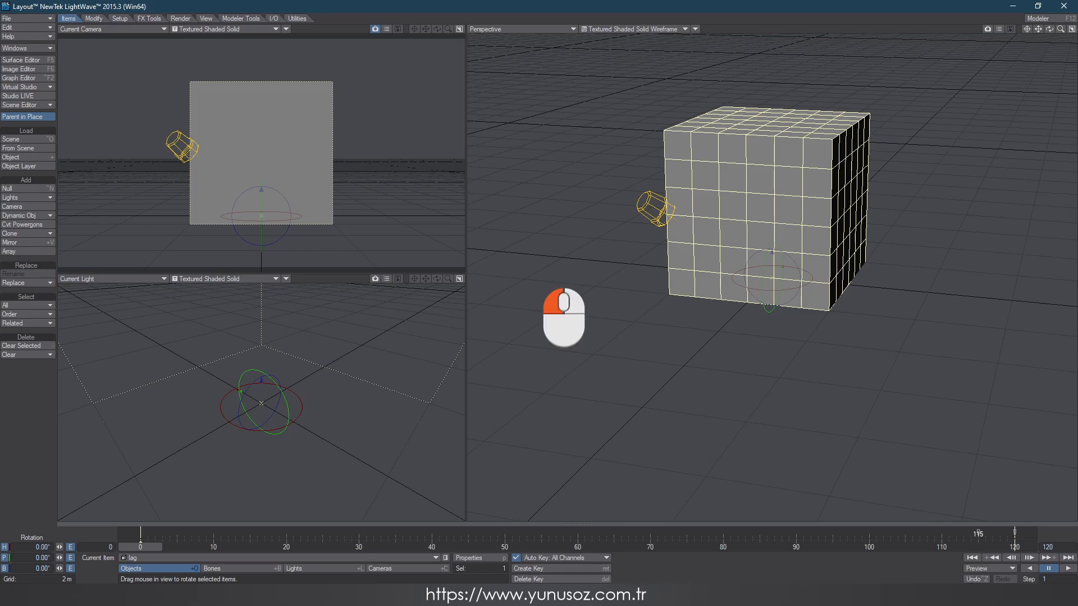
left_click_drag(796, 534, 796, 533)
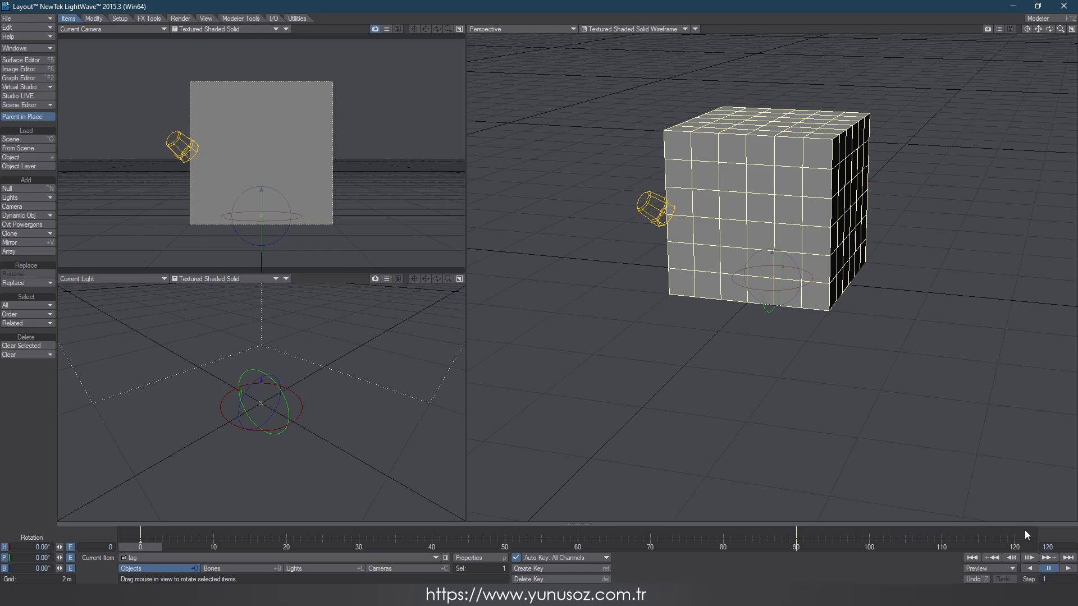
left_click_drag(1008, 520, 666, 536)
mouse_move(152, 548)
left_mouse_down()
mouse_move(1014, 548)
mouse_move(151, 550)
left_mouse_up()
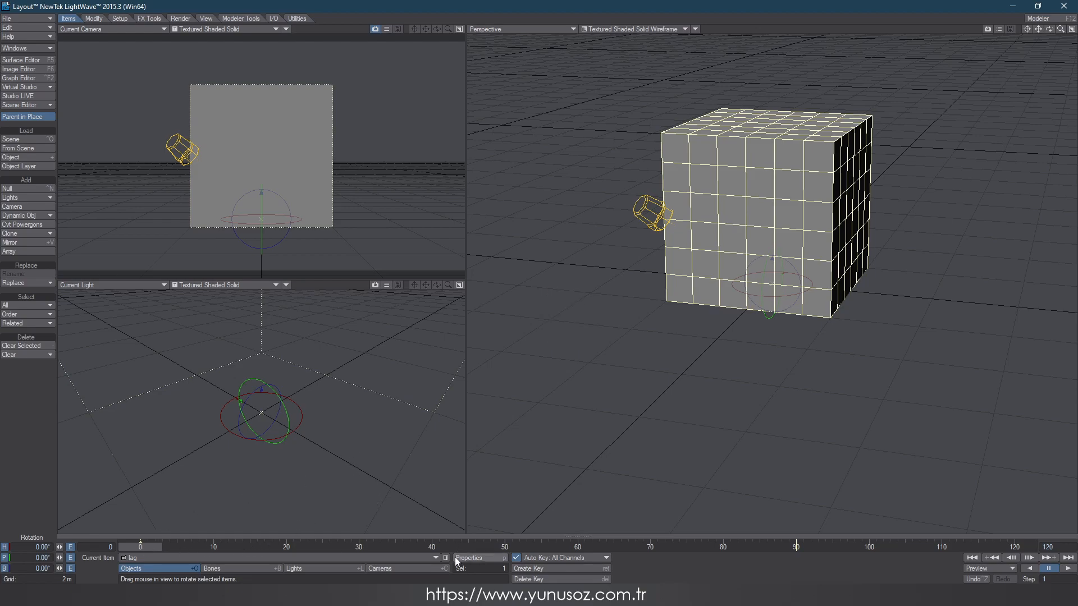
Add an Inertia displacement to the lag object's deformations and show its settings
left_click(480, 558)
left_click(304, 195)
left_click(290, 346)
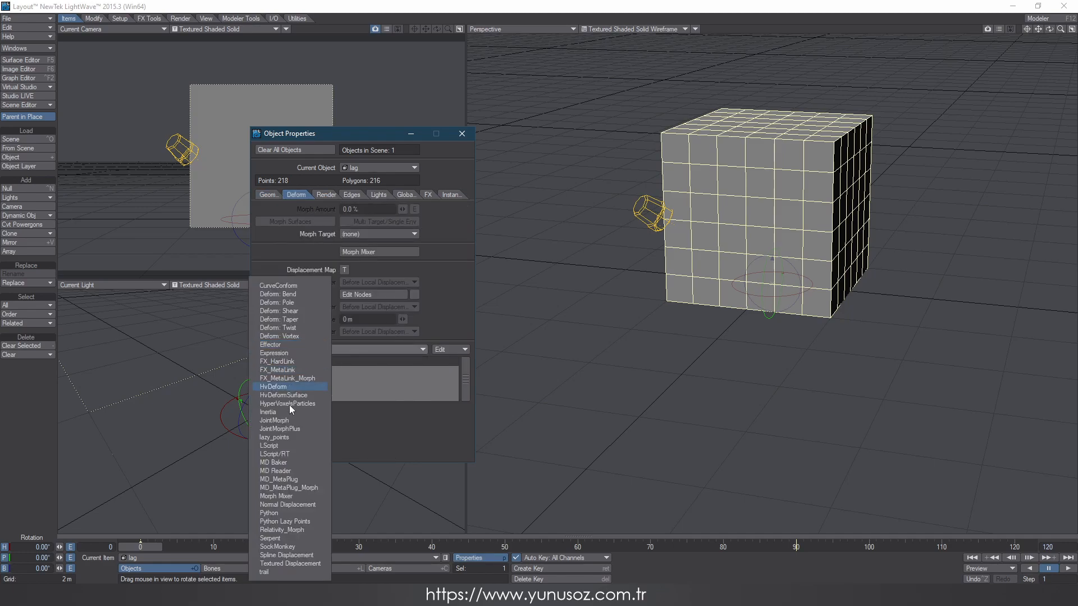
left_click(272, 413)
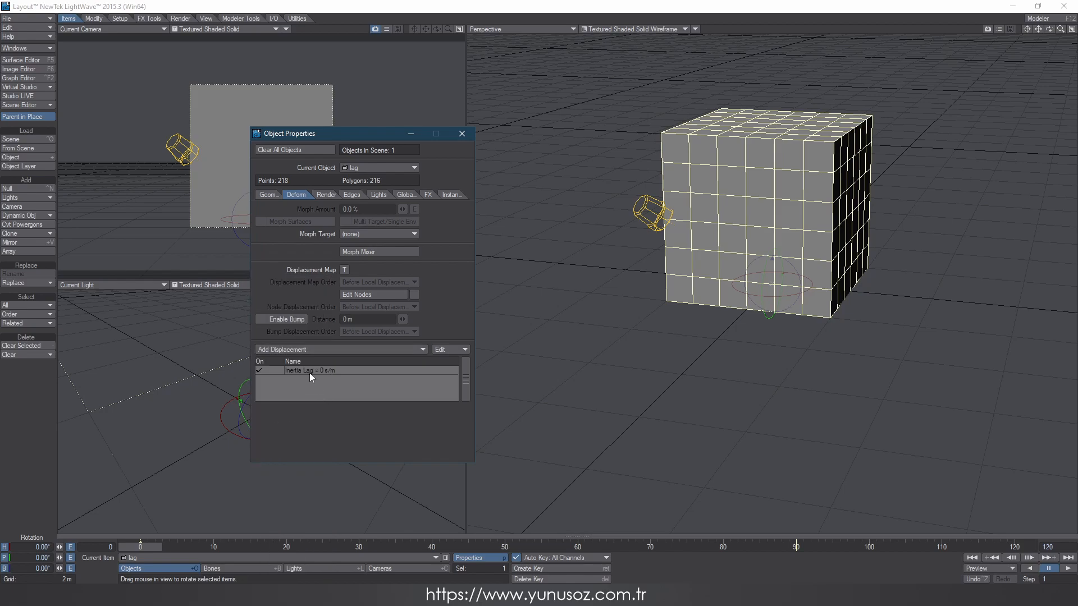
left_click(309, 371)
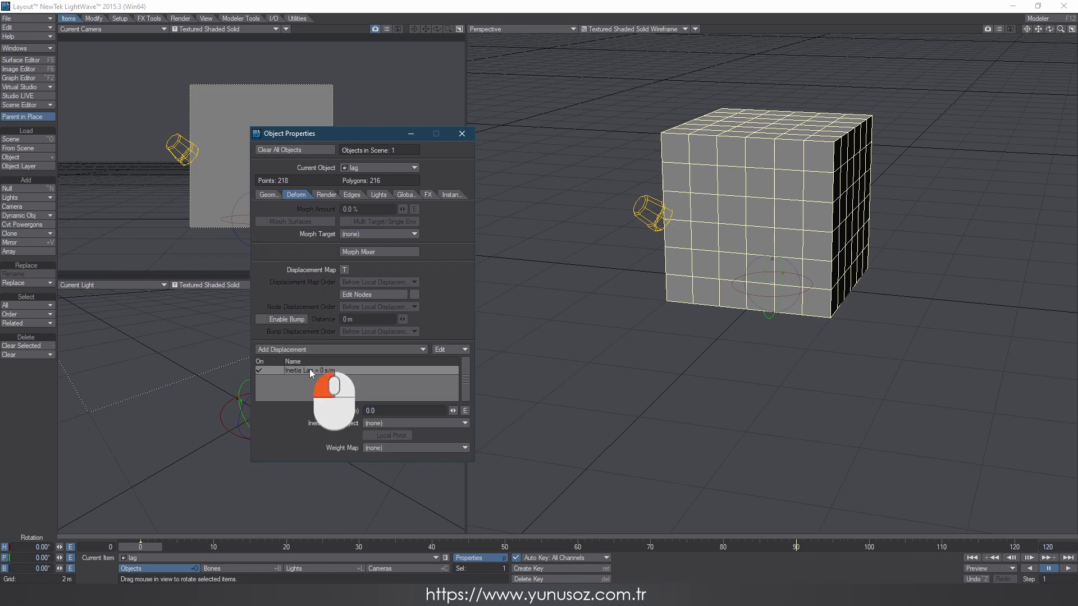
Set the Inertia pivot object to lag, the weight map to turning and the lag rate to 0.25 s/m
left_click(382, 424)
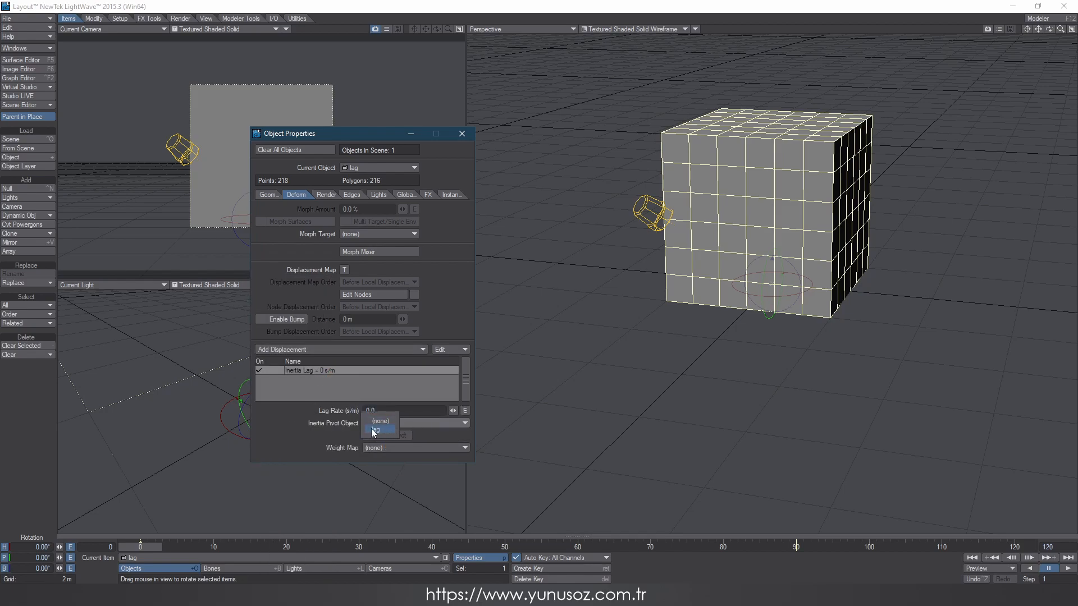
left_click(377, 430)
left_click(392, 446)
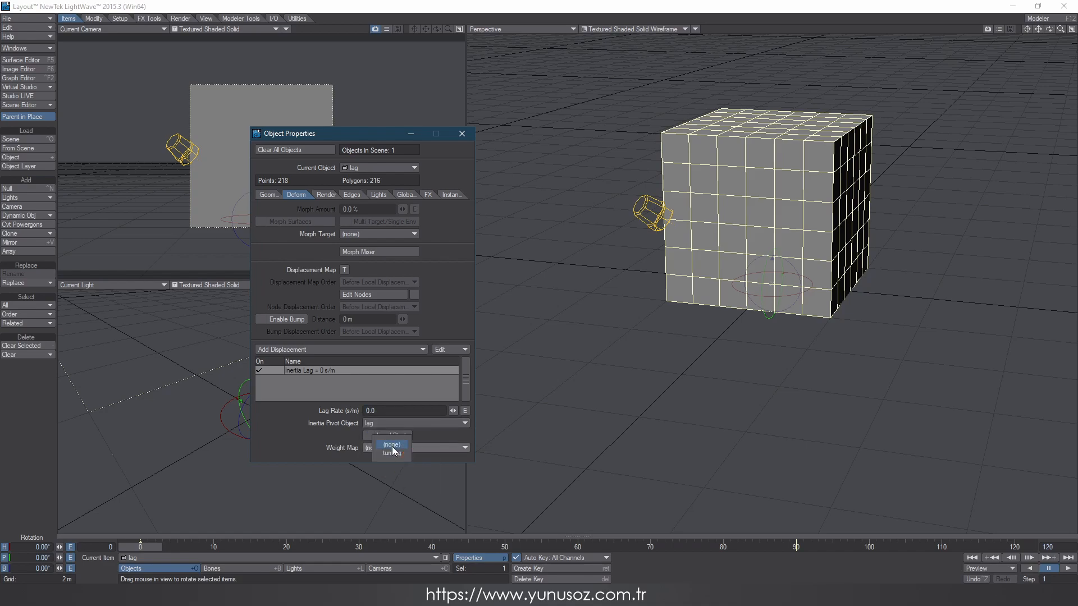
left_click(393, 453)
left_click(385, 411)
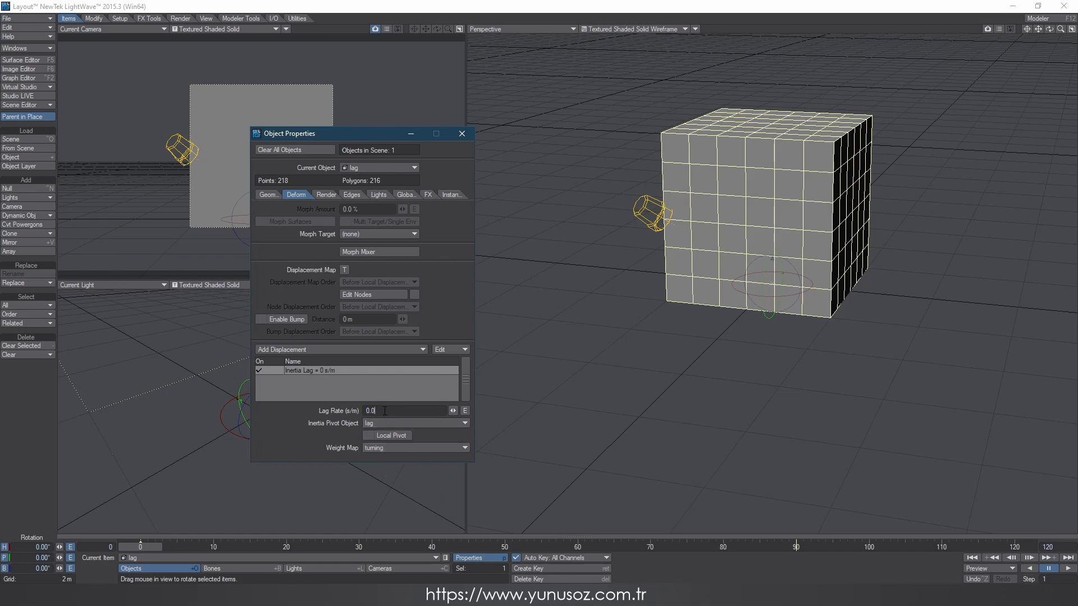
key("BackSpace")
type("25")
key("Return")
Play the animation to check the twisting of the box, stop it and return to frame 0
left_click(1068, 569)
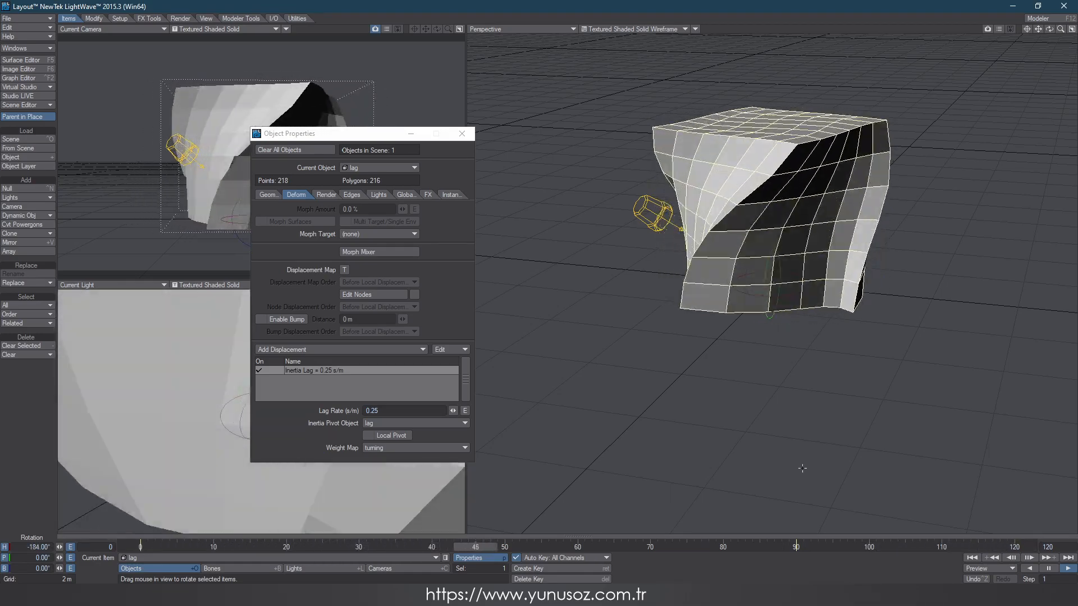
left_click(1049, 568)
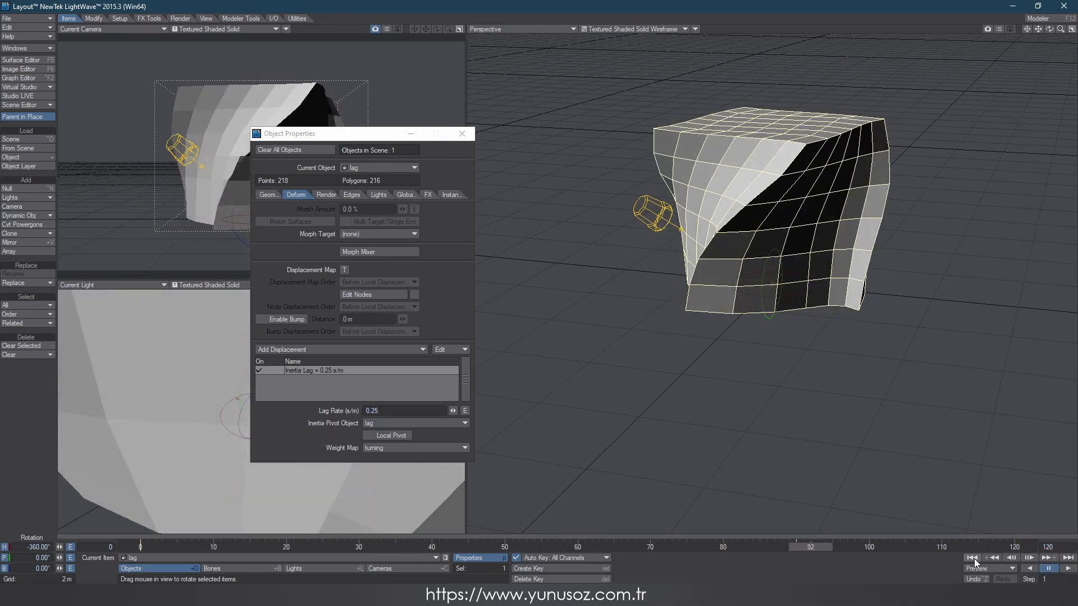
left_click(973, 558)
Switch to Modeler, convert the box to subpatches and return to Layout
key("F12")
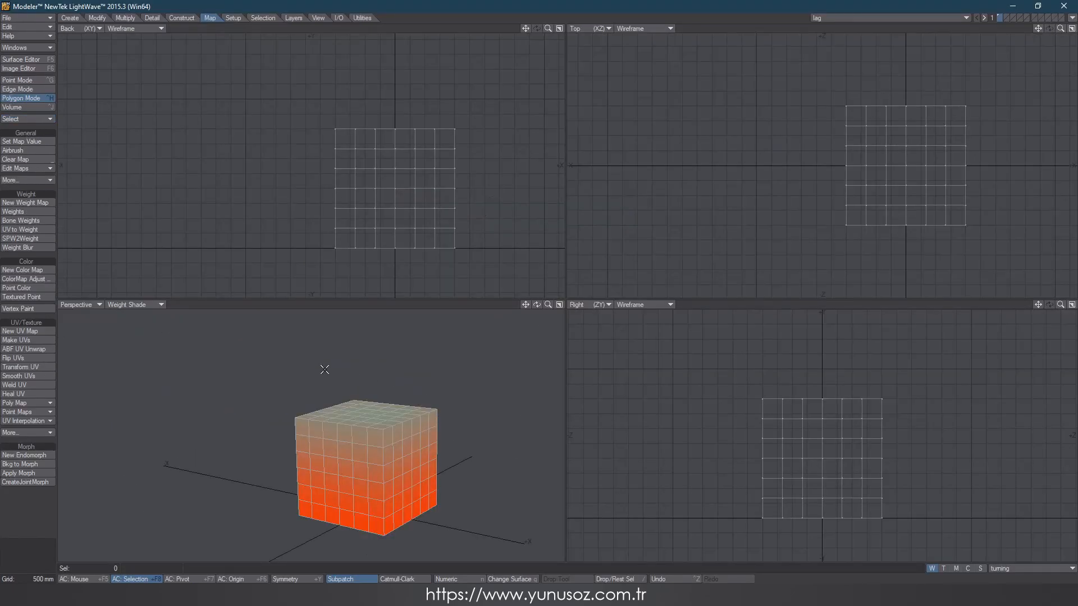
key("Tab")
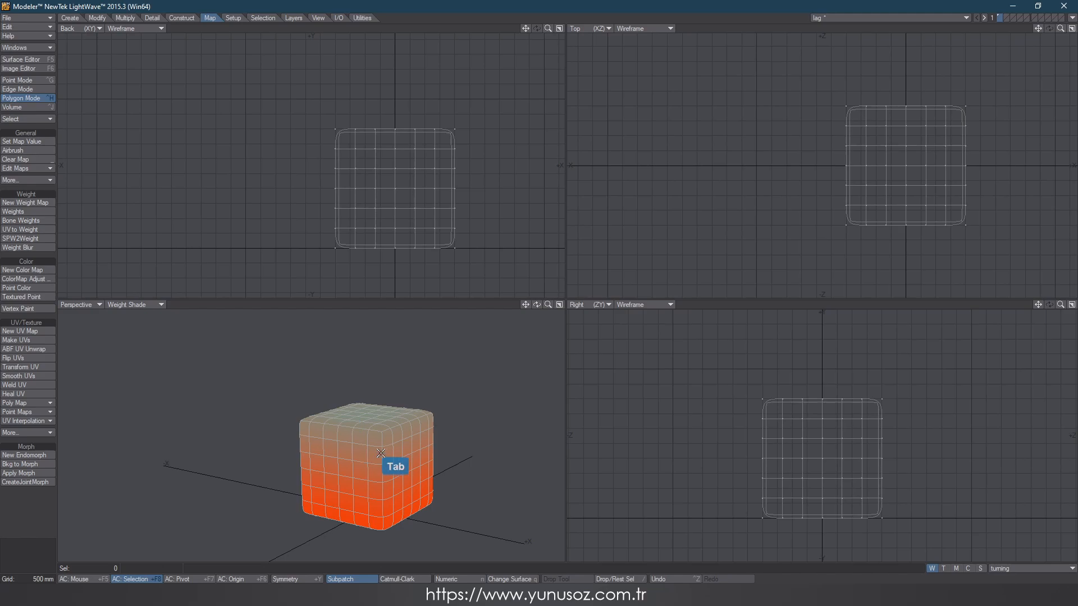
key("F12")
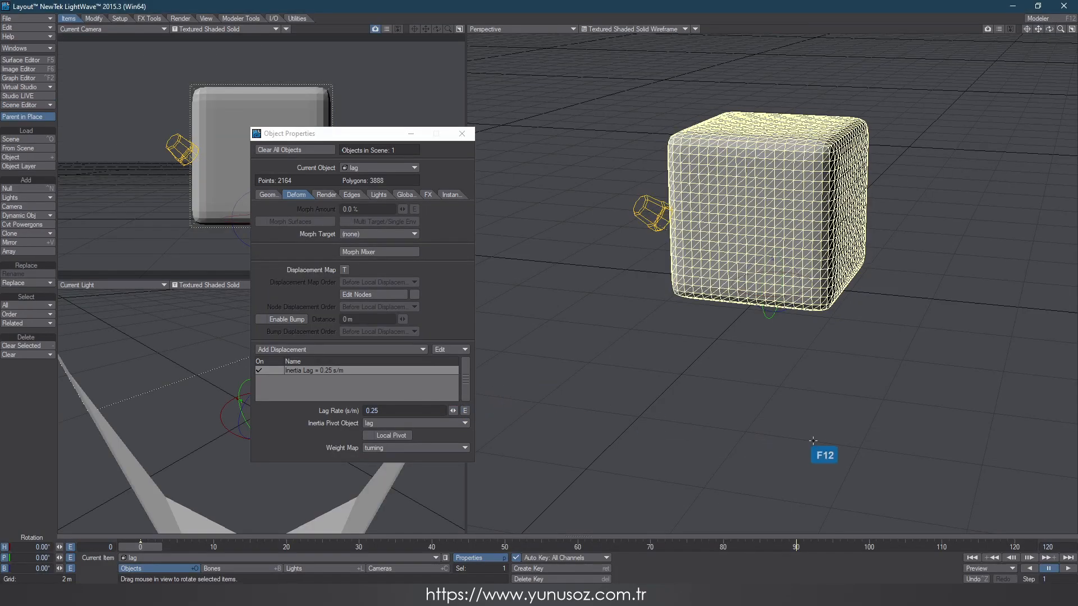
Play the animation of the subpatched box, stop it and return to the first frame
left_click(1070, 569)
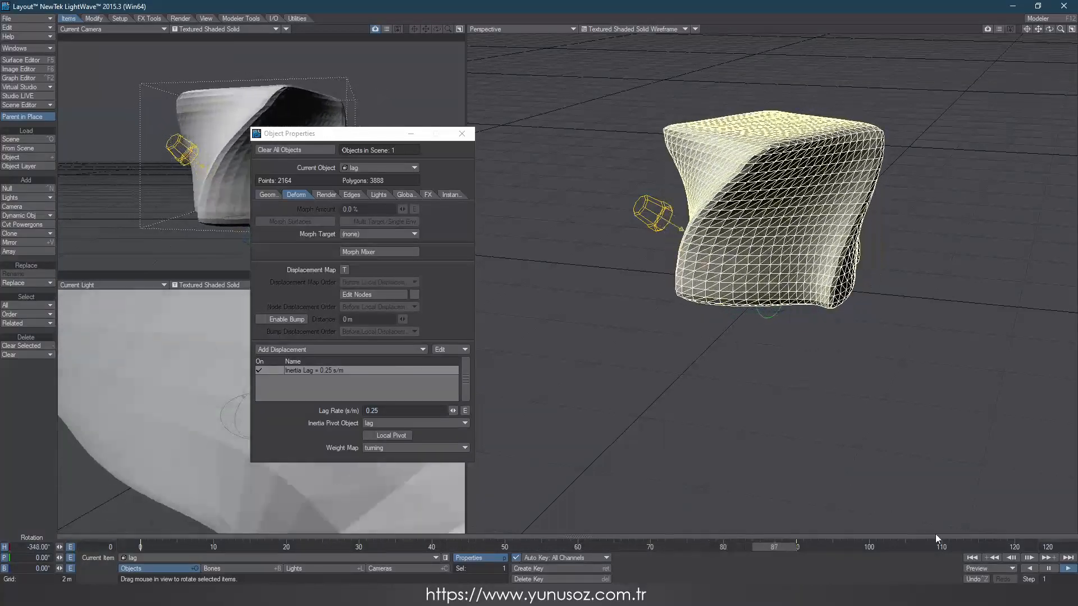
left_click(1048, 569)
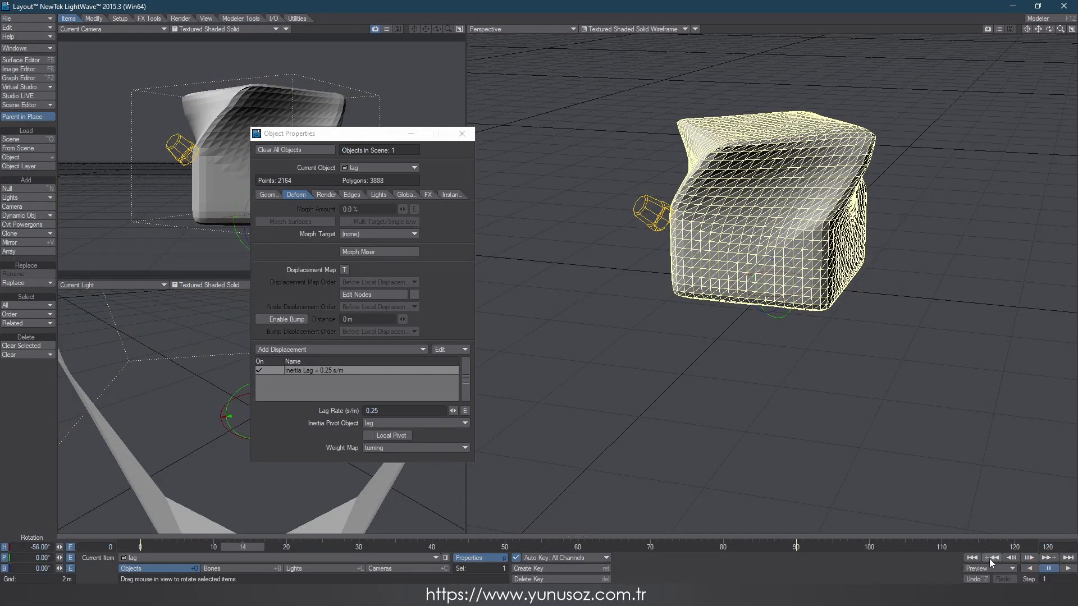
left_click(973, 558)
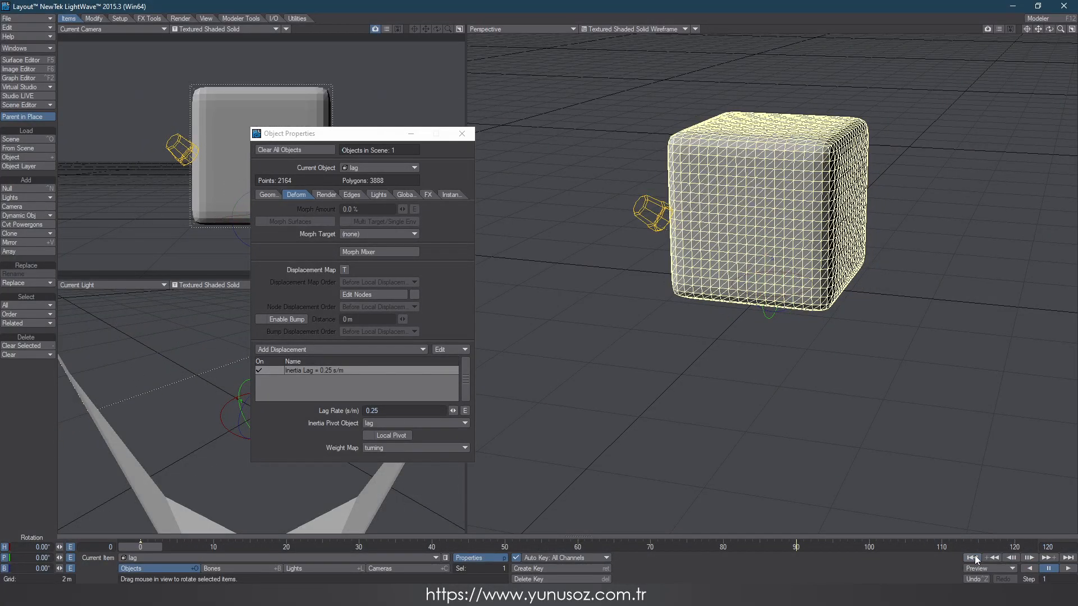
Set the lag object's subdivision order to Last in its geometry properties
left_click(273, 194)
left_click(362, 363)
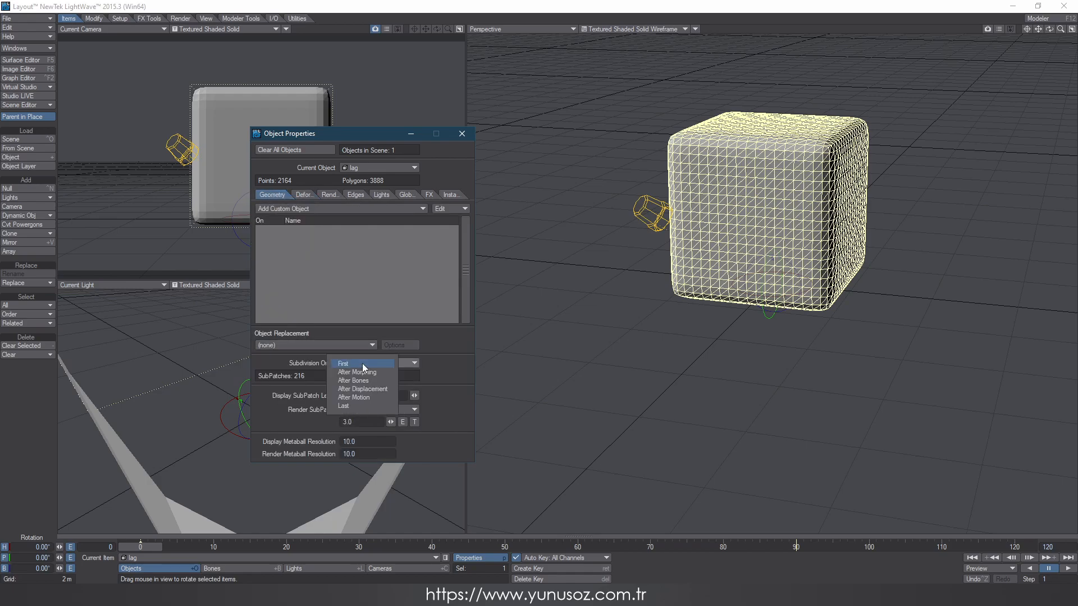
left_click(362, 405)
Play the animation with the changed subdivision order, return to frame 0 and close the object properties
left_click(1068, 568)
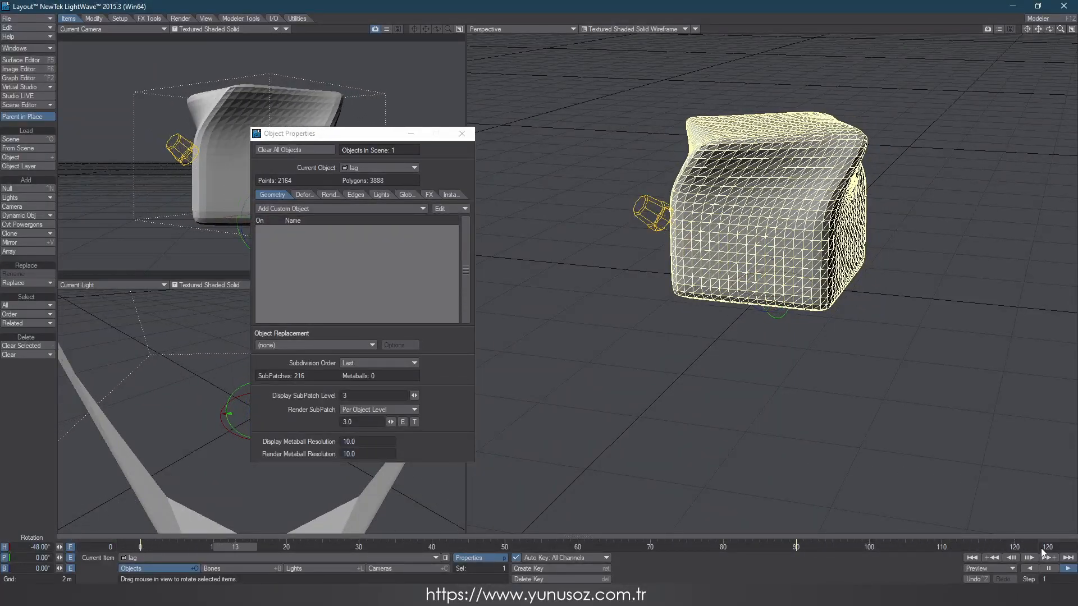
left_click(971, 557)
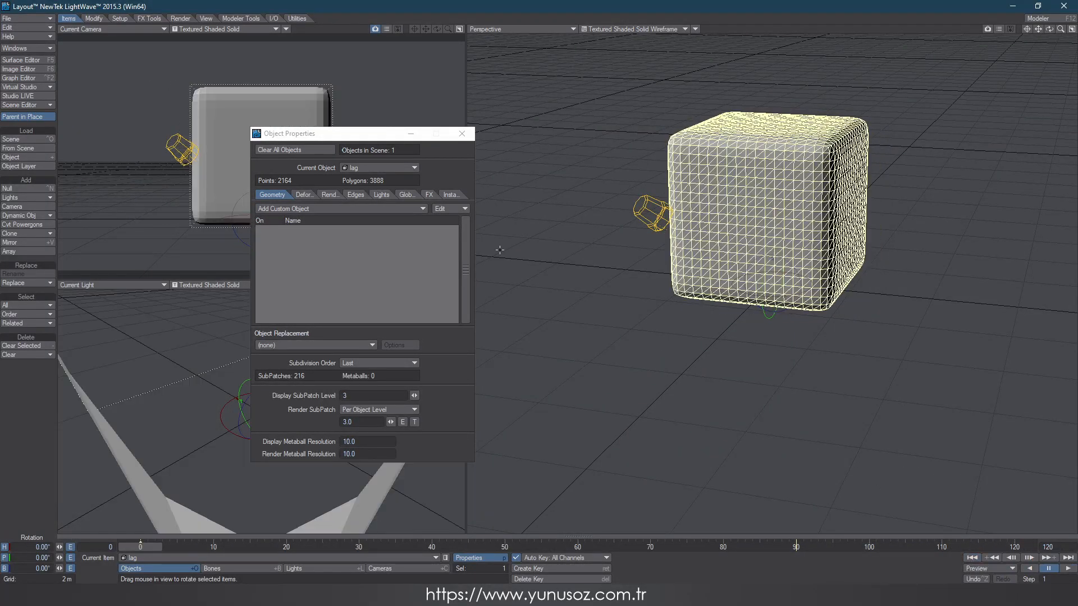
left_click(462, 134)
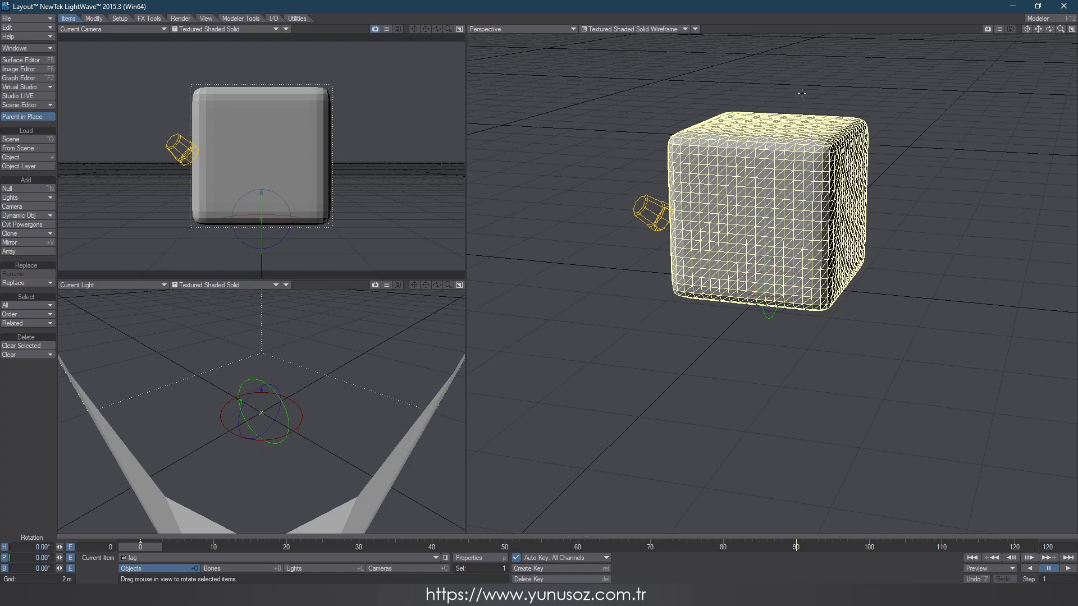
Exit Layout without saving the scene and delete the box in Modeler
left_click(1065, 5)
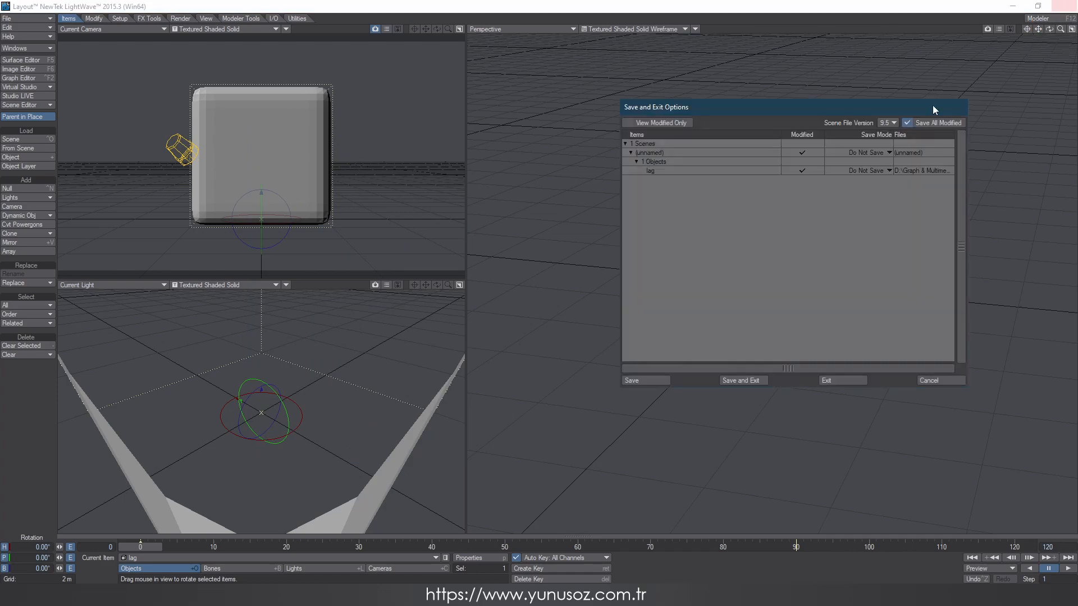
left_click(843, 380)
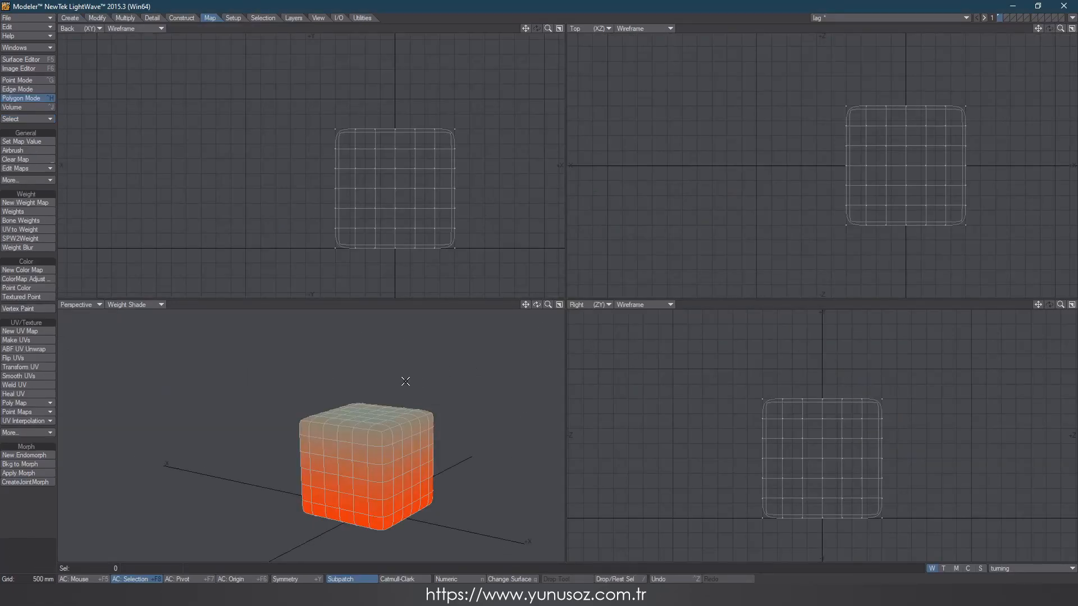
key("Delete")
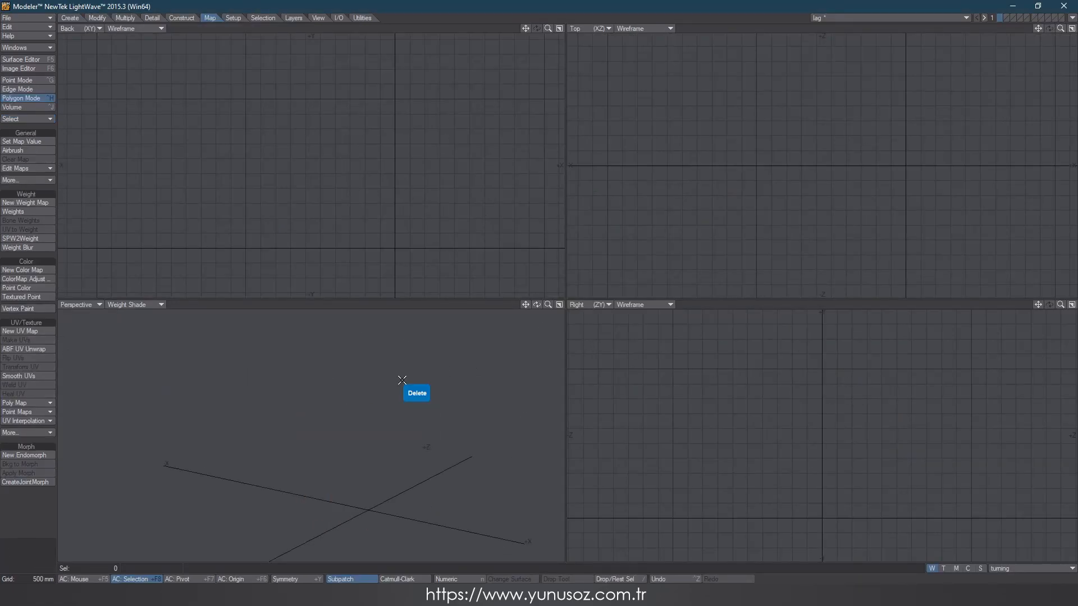
Draw a flat rectangular box about 6.85 m deep in the Top view
left_click(70, 18)
left_click(23, 140)
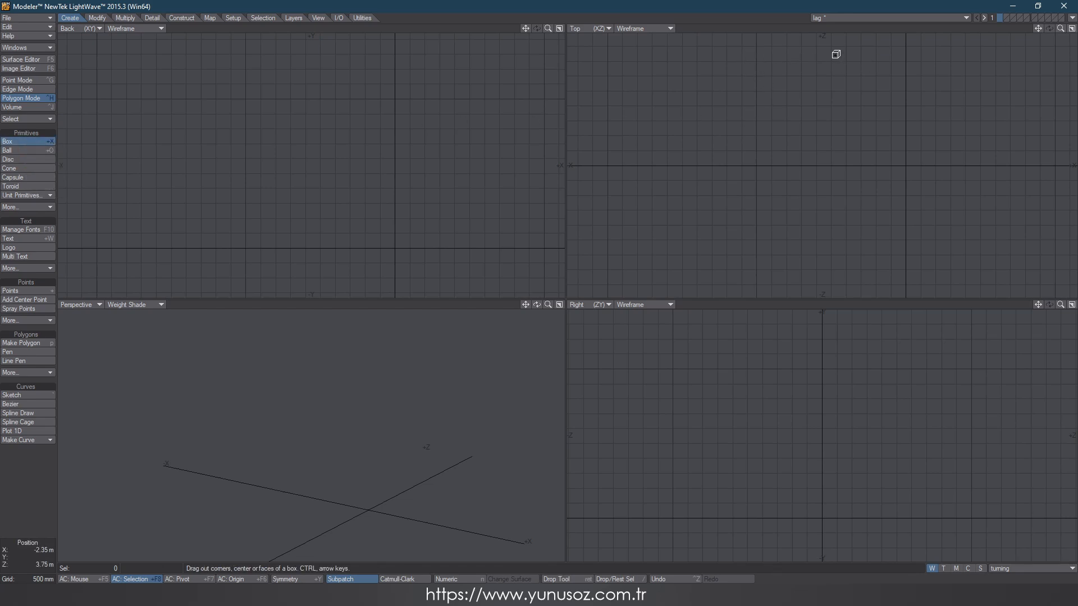
key("a")
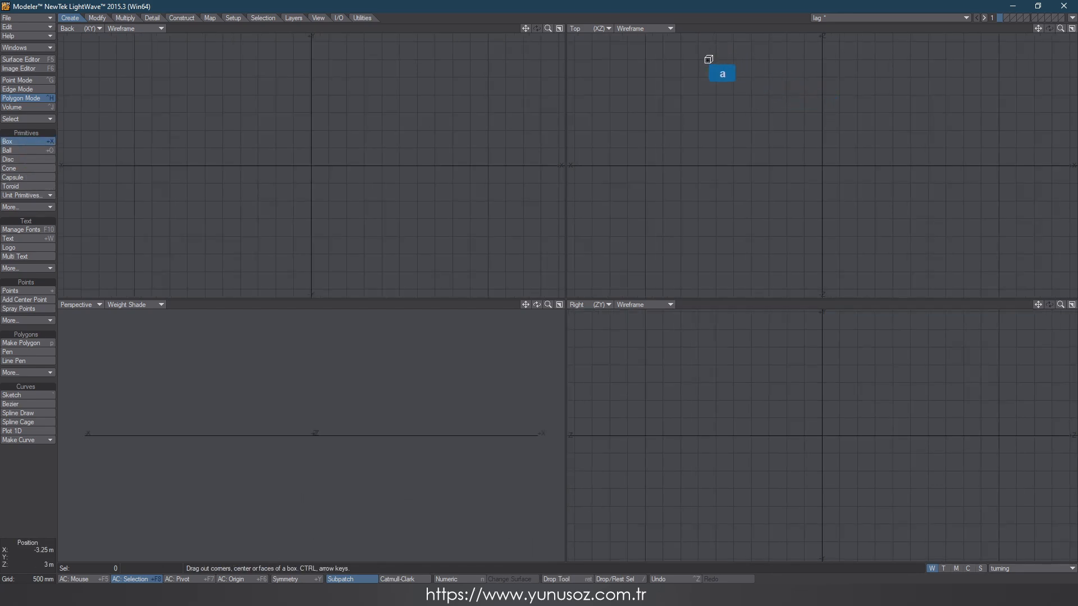
left_click_drag(719, 62, 873, 303)
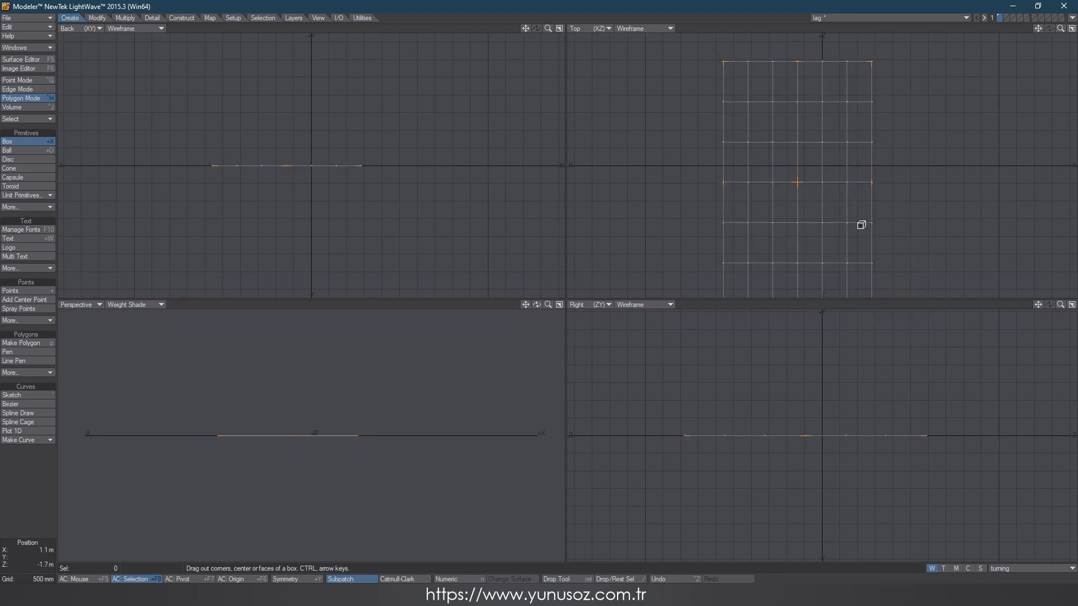
Reduce the new box to 1 segment each along X, Y and Z
key("n")
left_click_drag(534, 379, 486, 379)
type("1")
key("Return")
type("1")
key("Return")
type("1")
key("Return")
Set the flat box's width to 5 m and its depth to 7 m
left_click_drag(542, 252, 448, 253)
type("4")
key("Return")
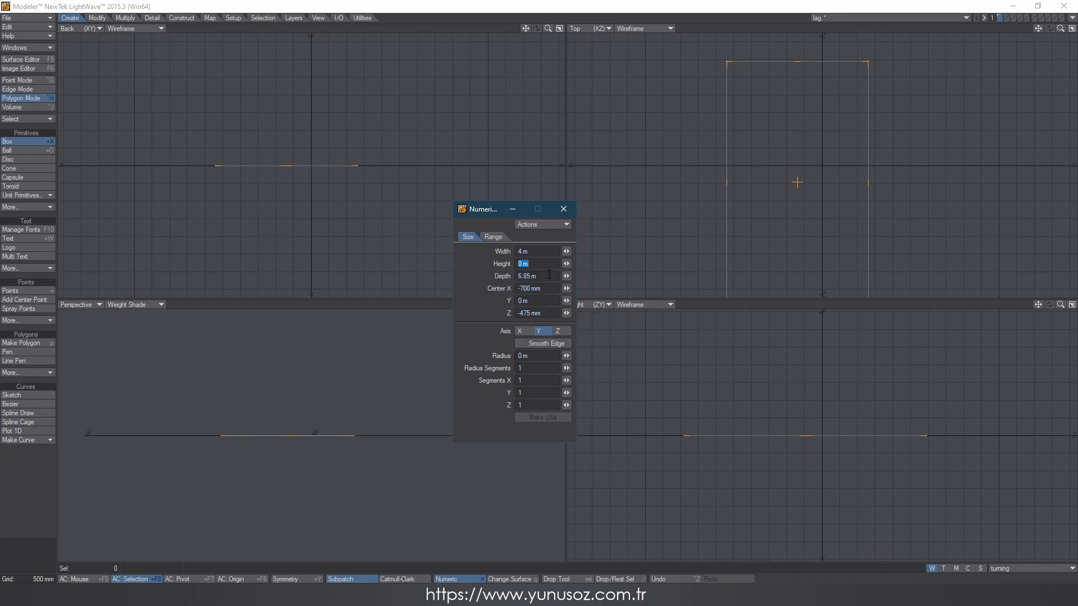
left_click_drag(533, 252, 458, 253)
type("5")
key("Return")
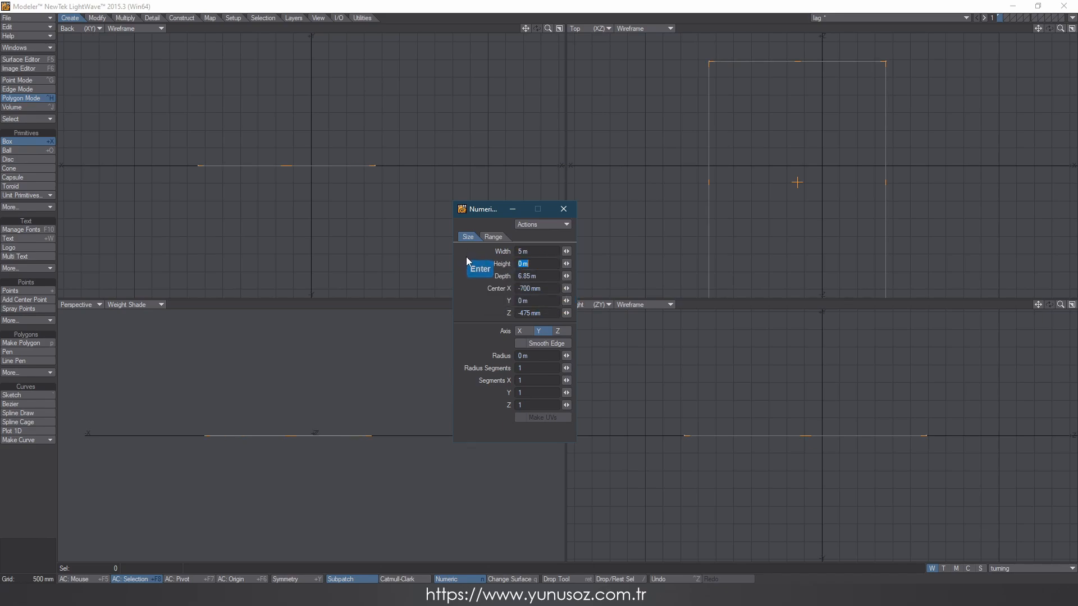
left_click_drag(548, 276, 438, 277)
type("7")
key("Return")
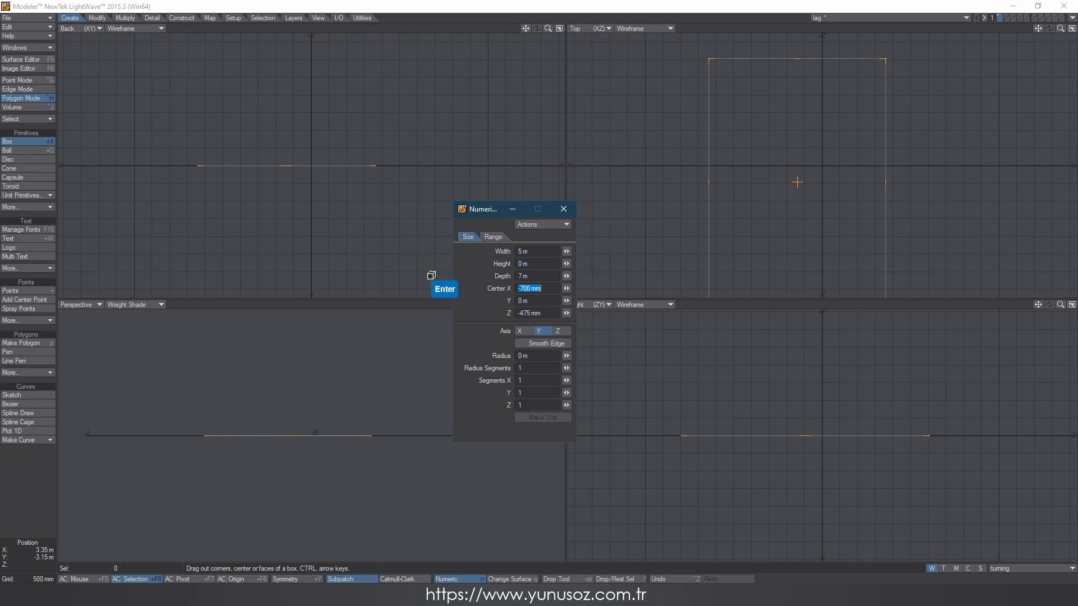
Try a width of 6 m for the flat box, and settle on 5.5 m
left_click_drag(533, 252, 383, 256)
type("6")
key("Return")
type("5.5")
key("Return")
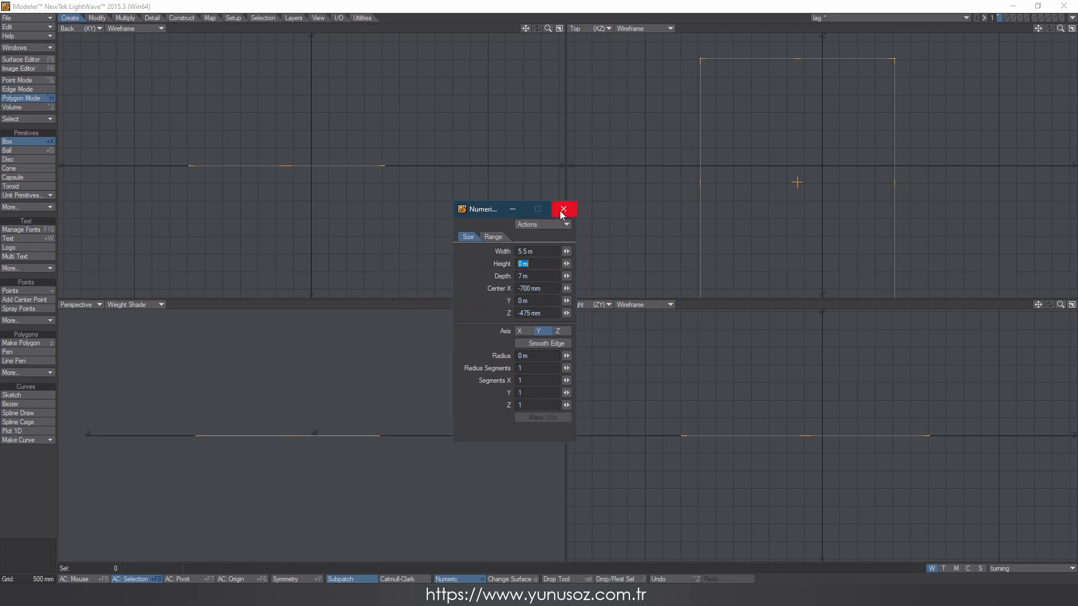
Centre the flat box at the origin with Center X, Y and Z at 0 m, and close its numeric settings
left_click_drag(551, 290, 423, 285)
type("0")
key("Return")
type("0")
key("Return")
type("0")
key("Return")
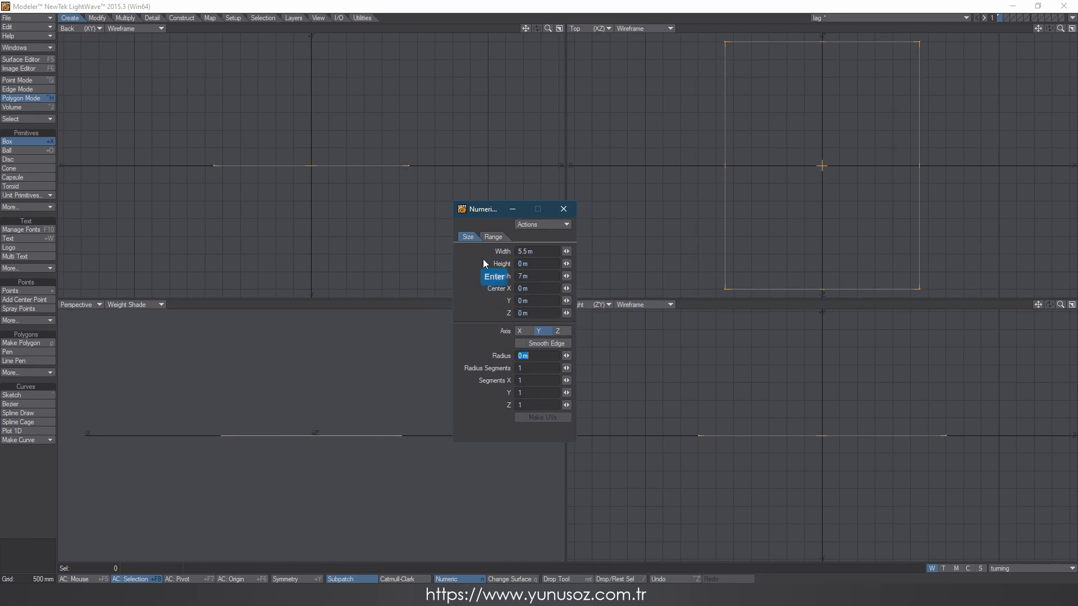
left_click(564, 209)
Divide the flat box into eight segments along X and finish the box
key("Right")
key("Right")
key("Right")
key("Right")
key("Right")
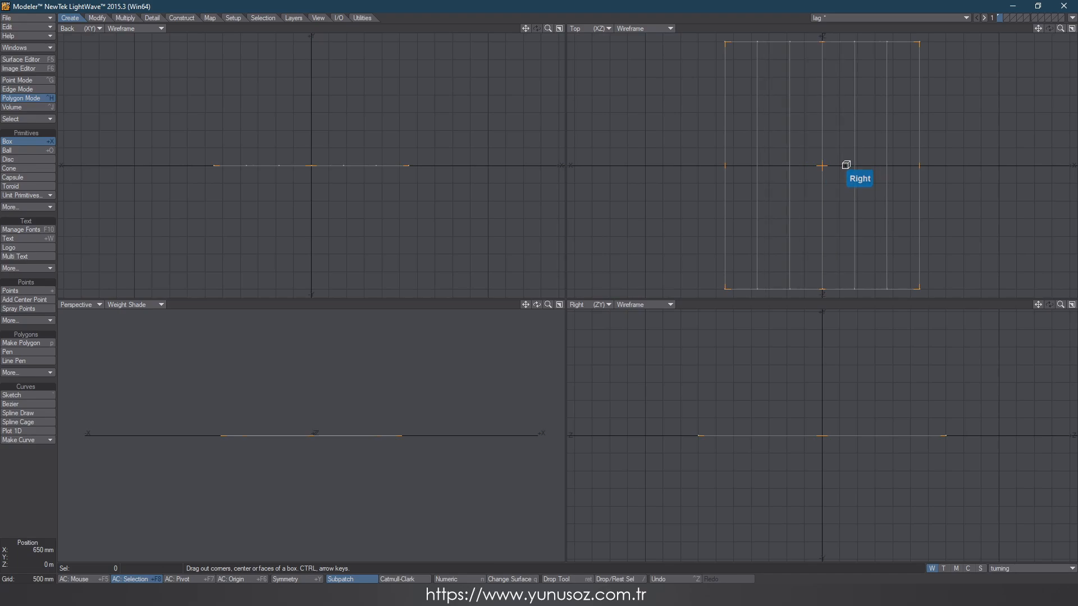
key("Right")
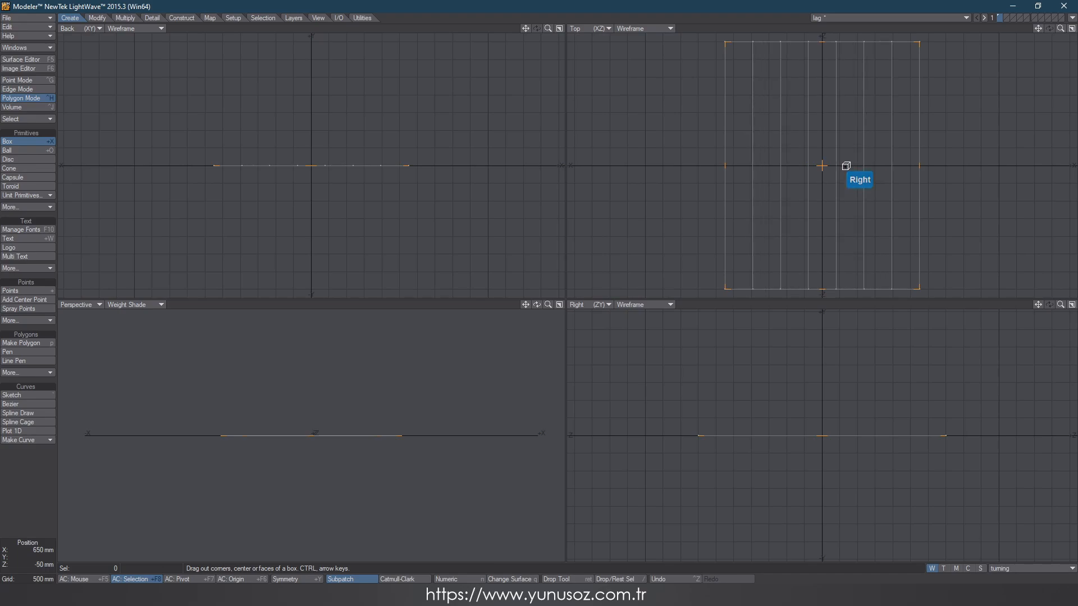
key("Right")
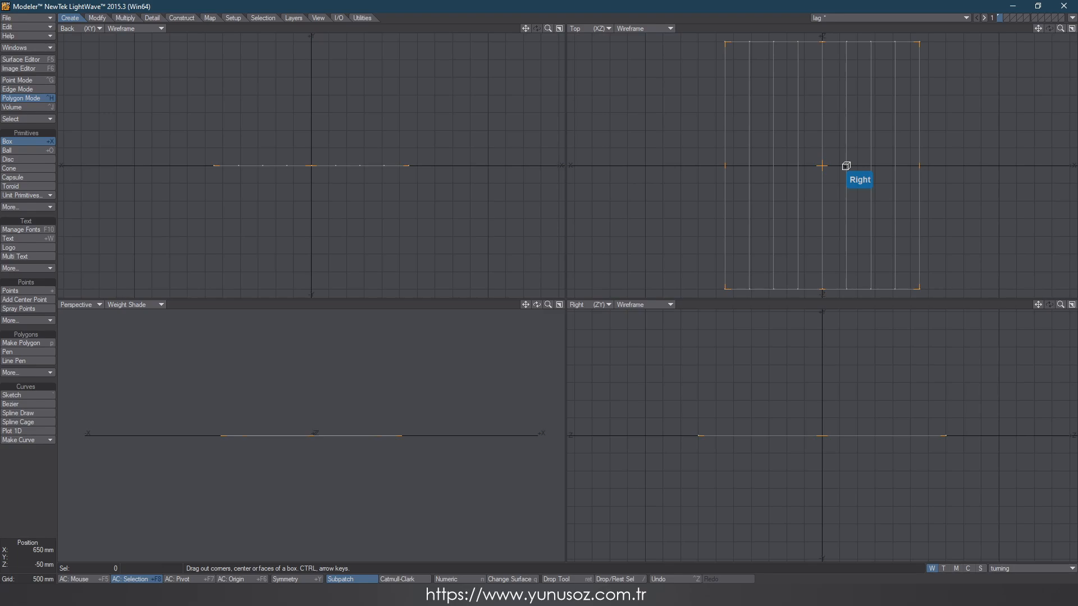
key("Right")
key("space")
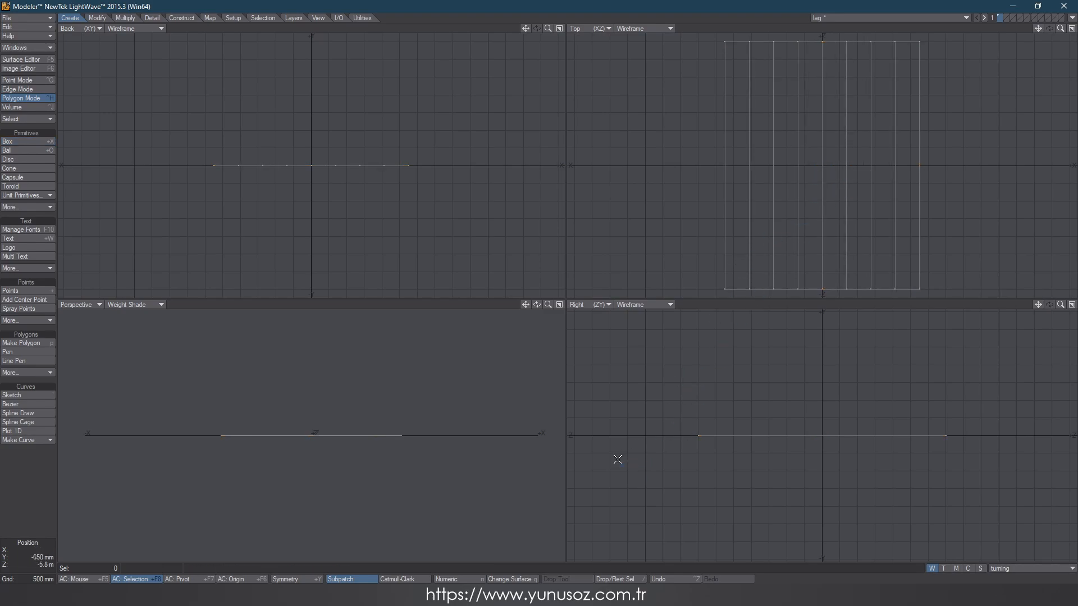
Use Edit Edges to add a crosswise edge row close to each Z end of the sheet
left_click_drag(318, 430, 325, 491, "alt")
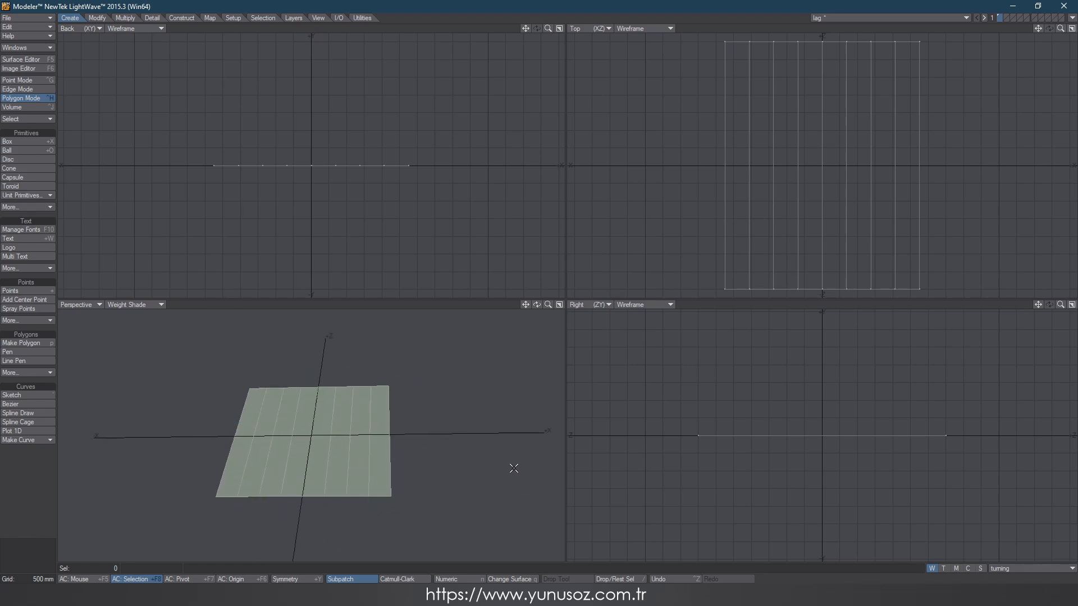
key("shift")
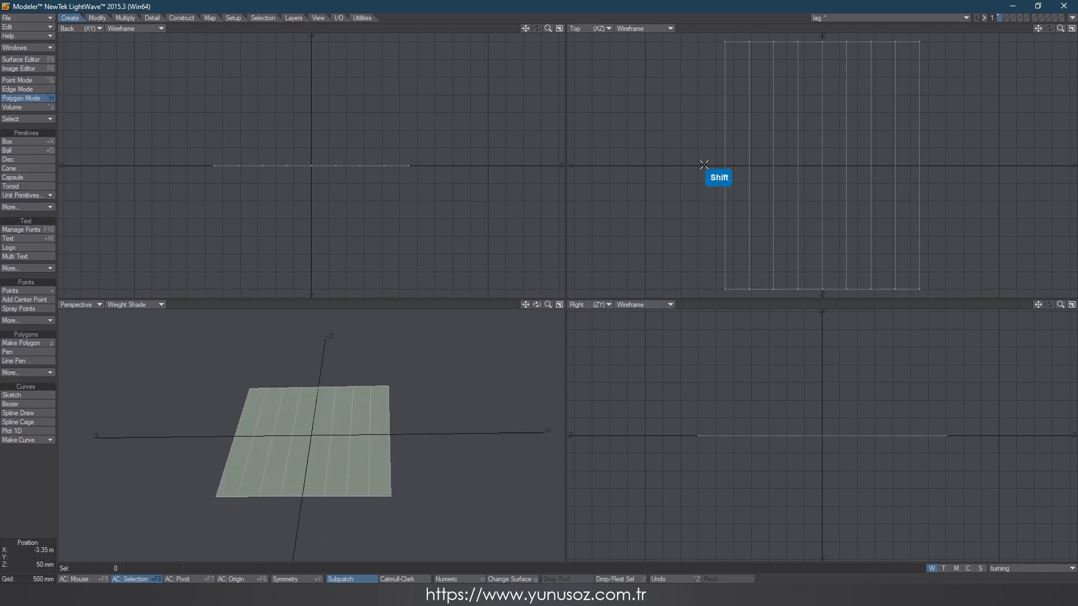
key("ctrl+e")
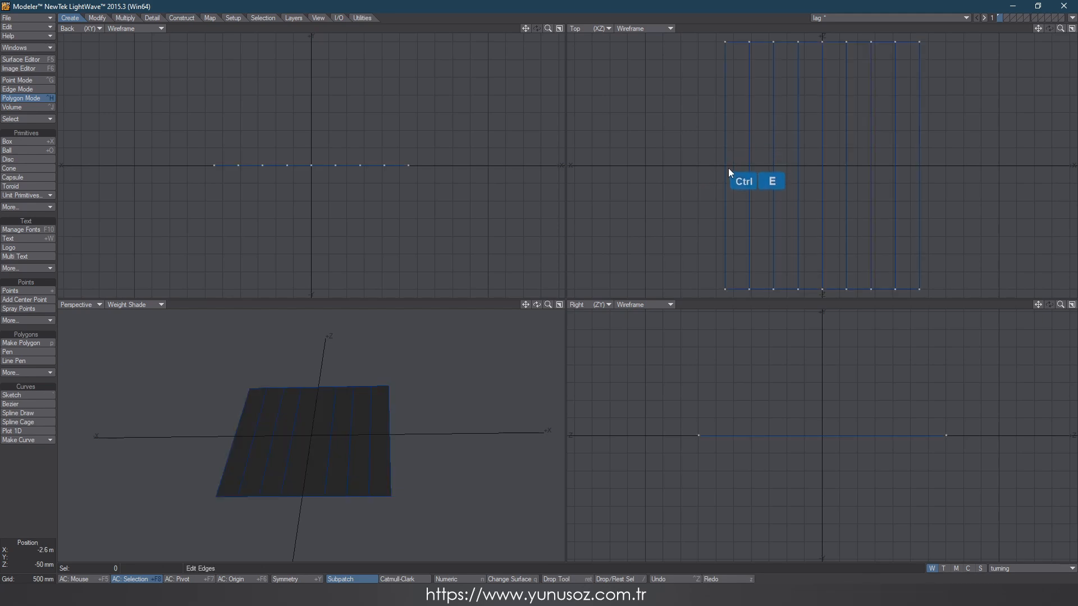
right_click_drag(726, 166, 720, 56)
right_click_drag(725, 151, 714, 260)
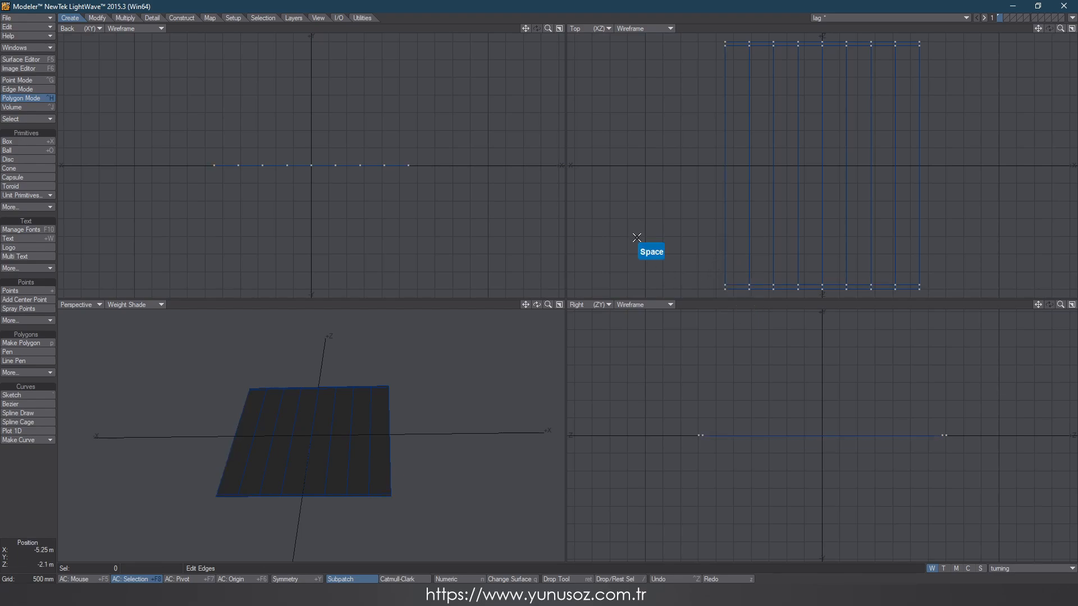
key("space")
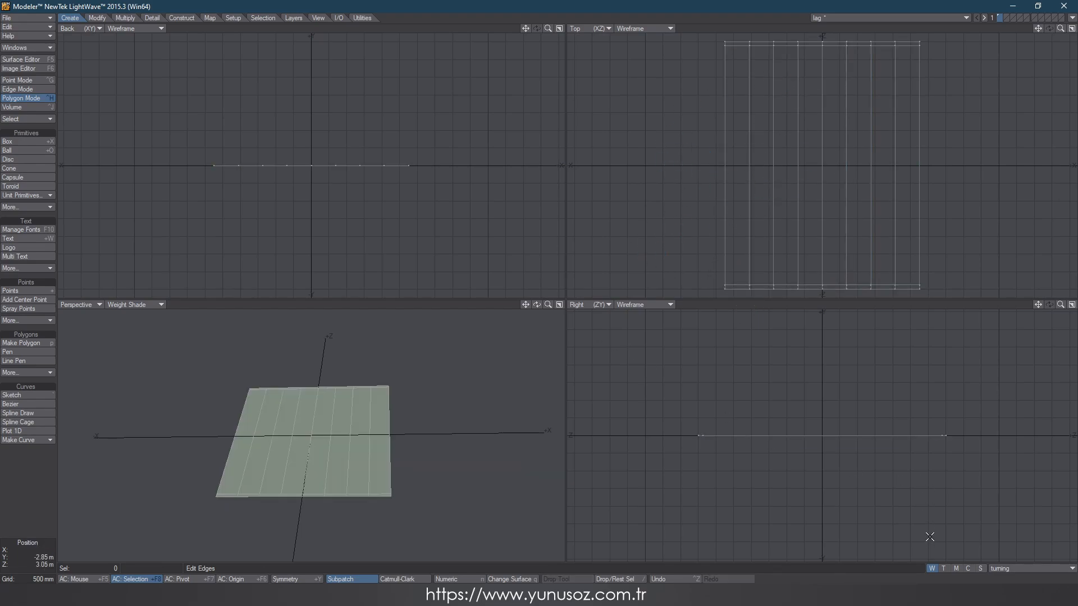
Delete the turning weight map
left_click(1018, 569)
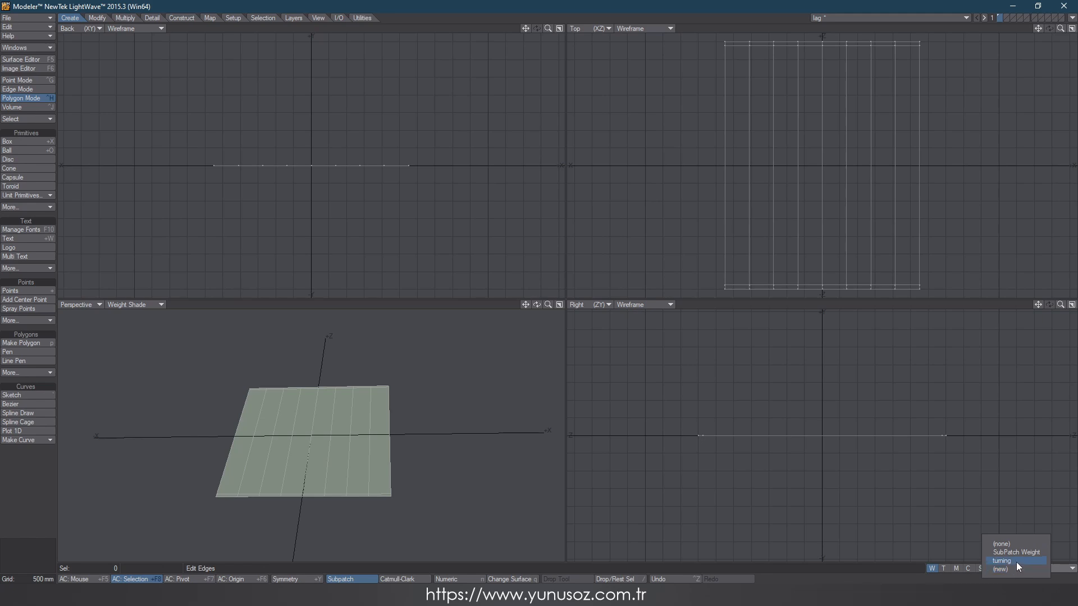
left_click(1016, 561)
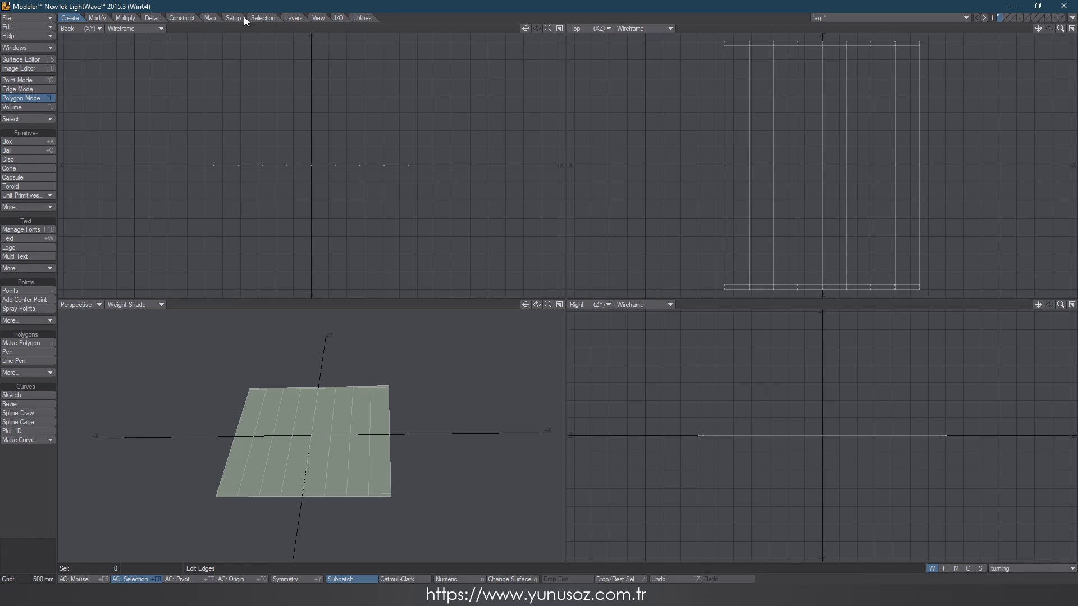
left_click(209, 18)
left_click(39, 169)
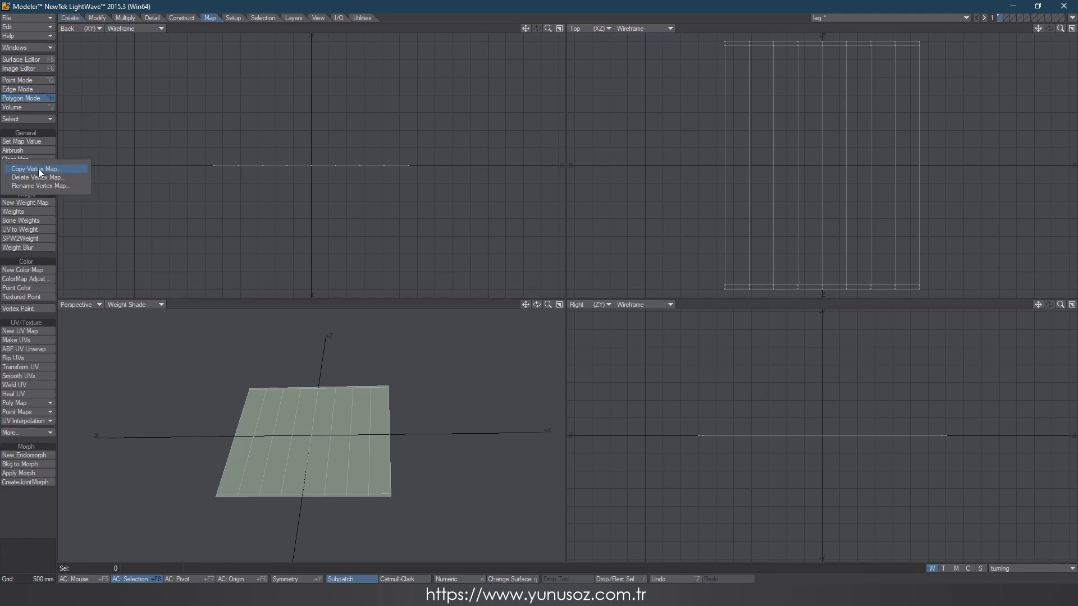
left_click(42, 178)
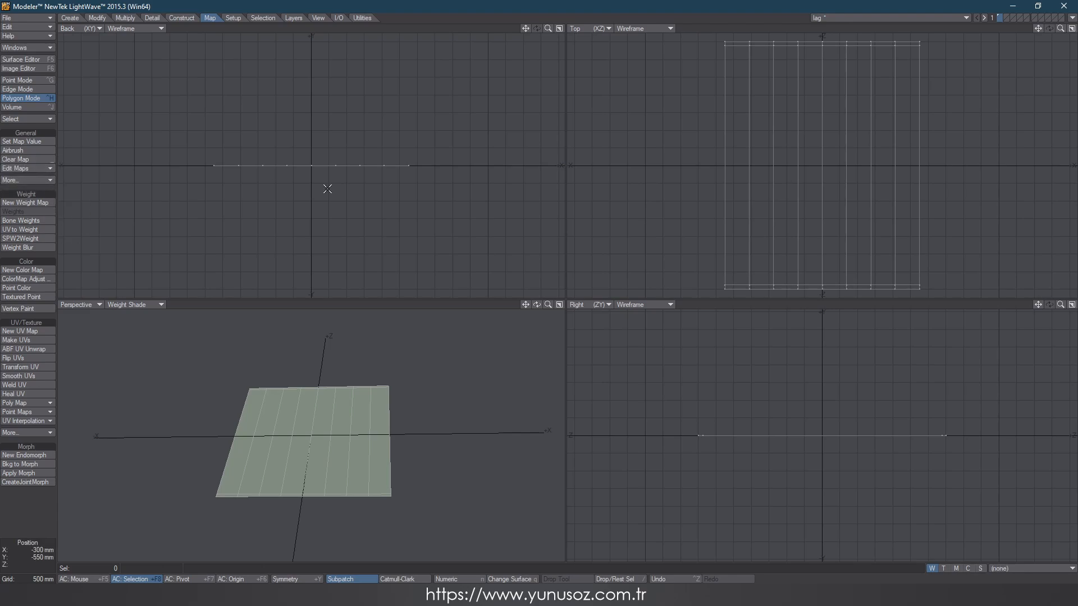
Create a weight map named paper with an initial value of 100%, and set its value to 0% on the whole sheet
left_click(1032, 569)
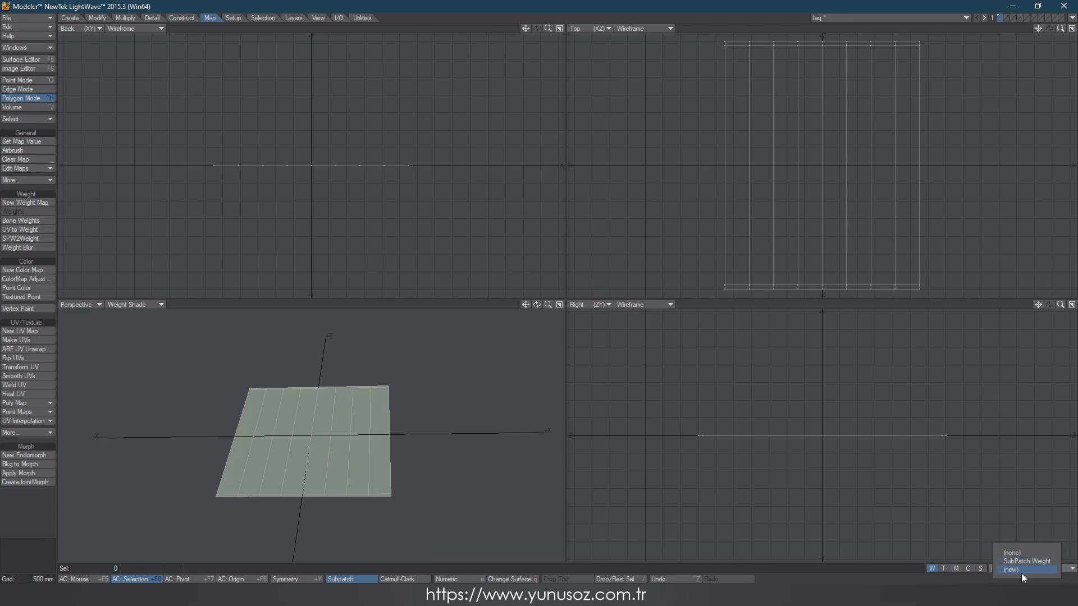
left_click(1022, 572)
type("paper")
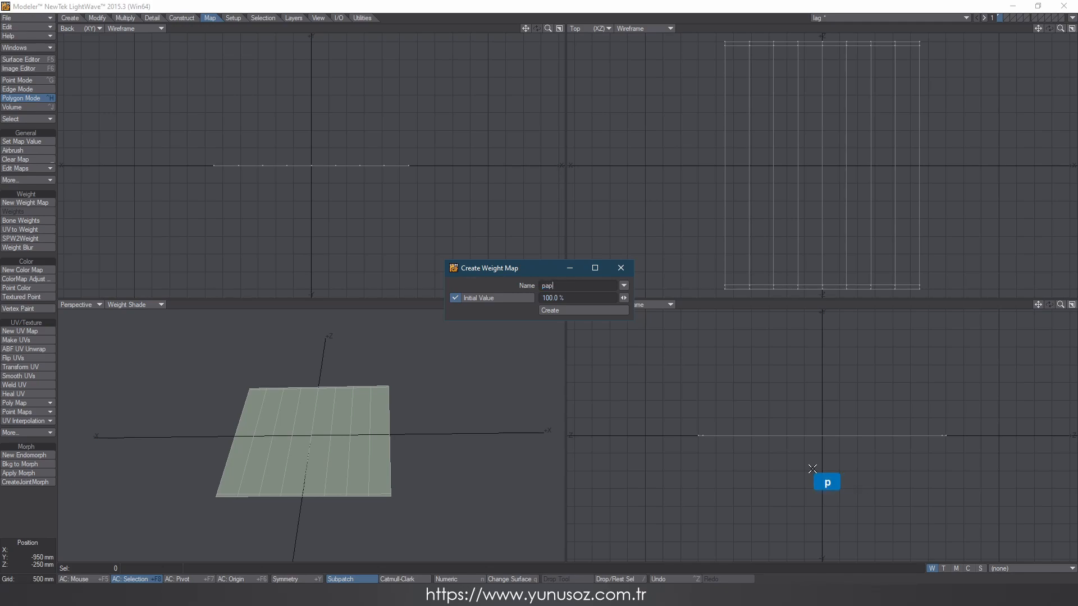
left_click(573, 311)
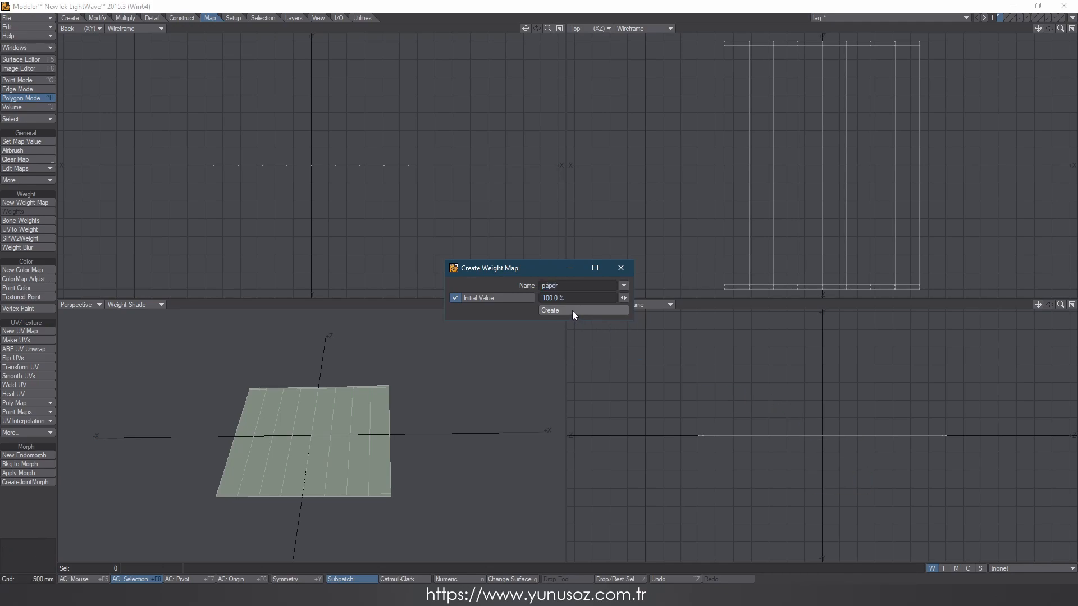
left_click(619, 269)
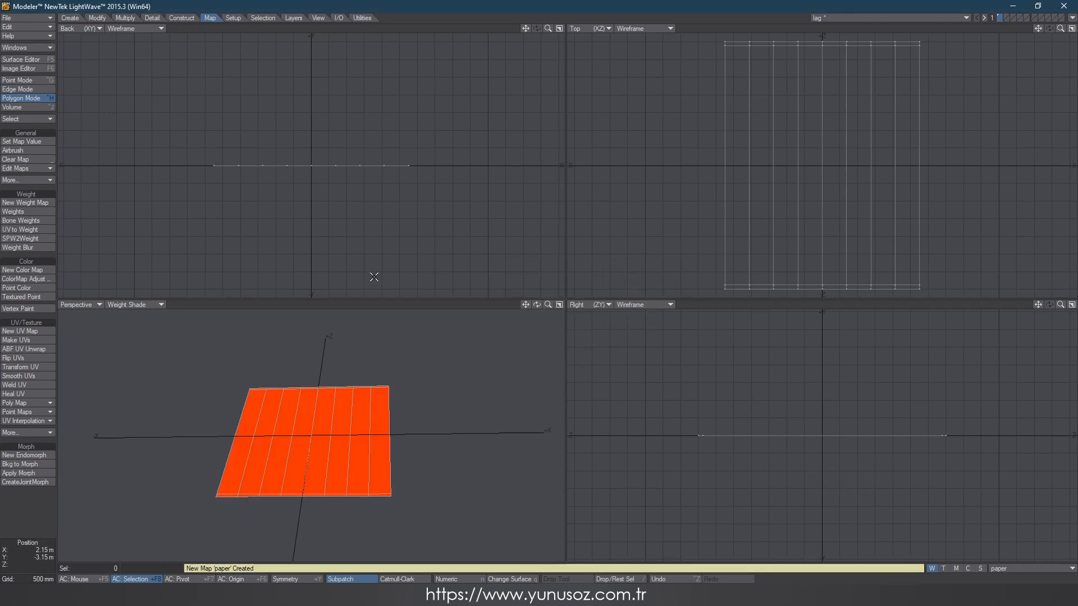
left_click(43, 140)
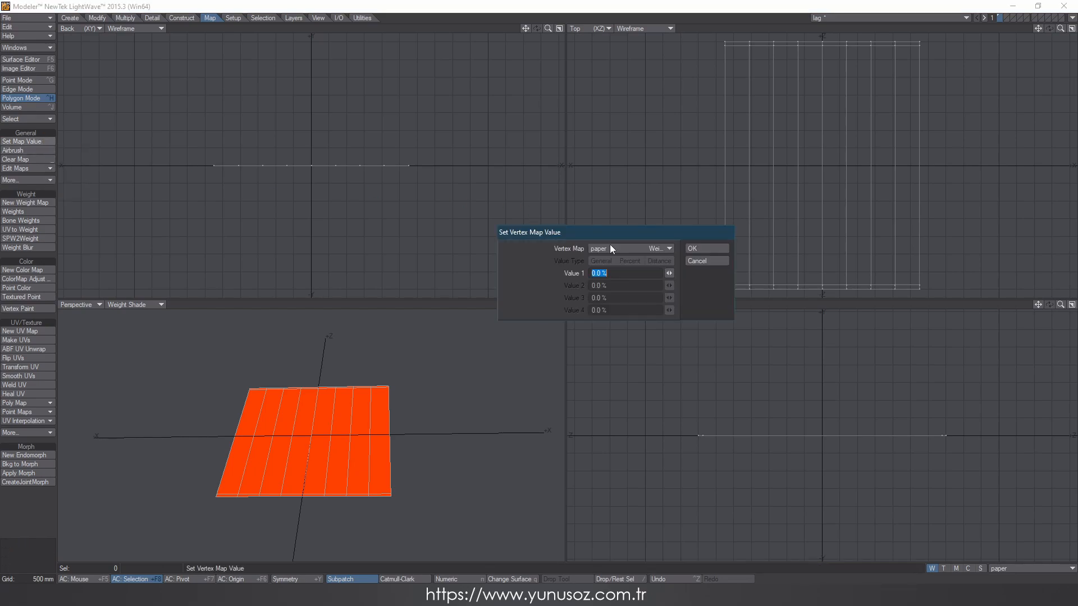
left_click(711, 242)
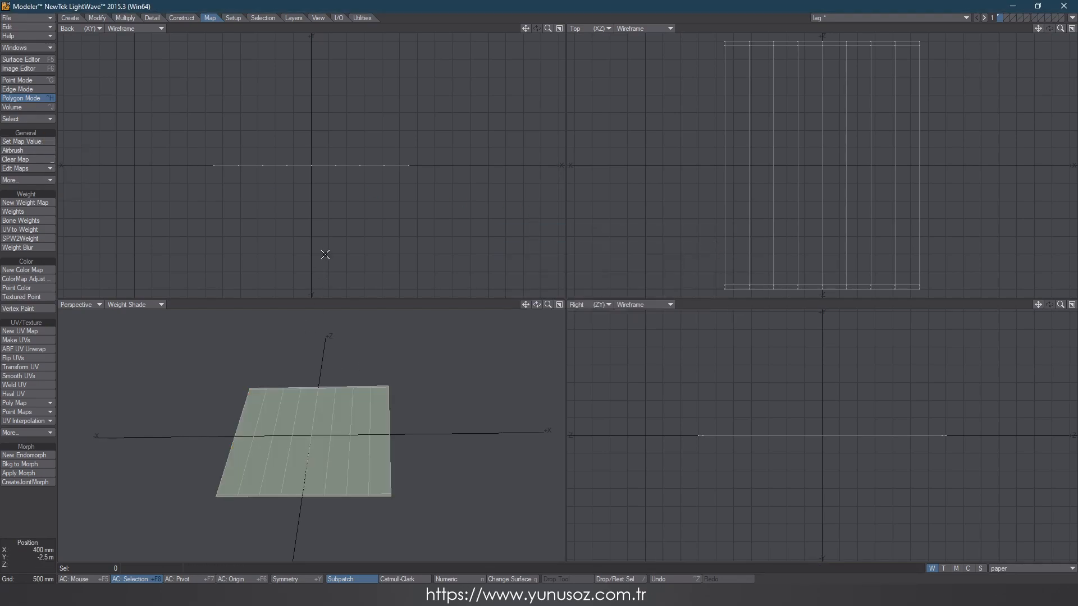
Give the outermost polygon strip on the negative X side a paper weight of 100%, and clear the selection
mouse_move(248, 183)
right_mouse_down()
mouse_move(246, 140)
mouse_move(225, 218)
right_mouse_up()
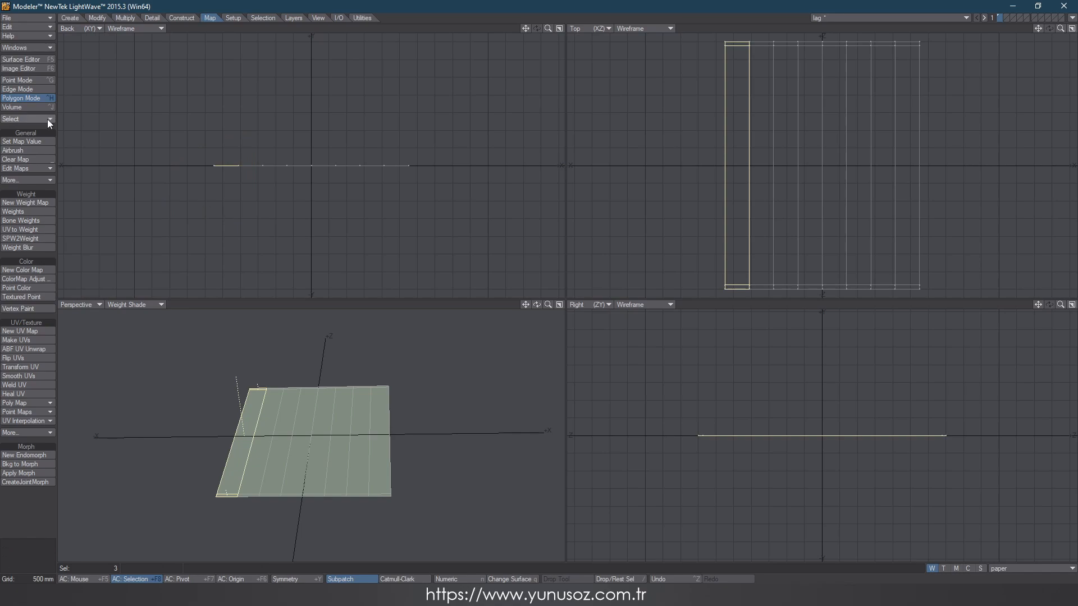
left_click(31, 141)
type("100")
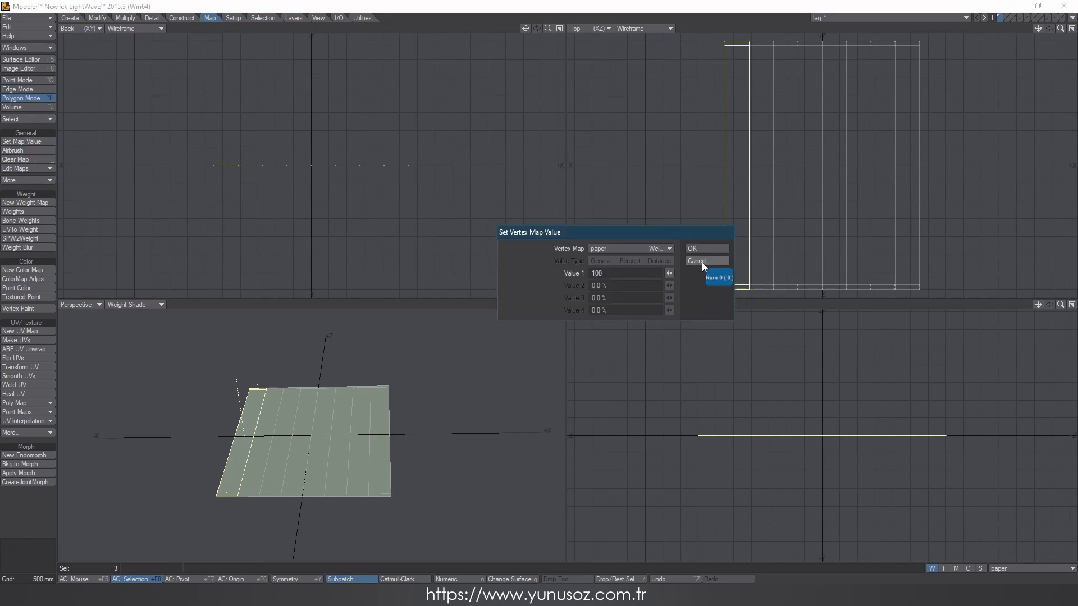
left_click(695, 249)
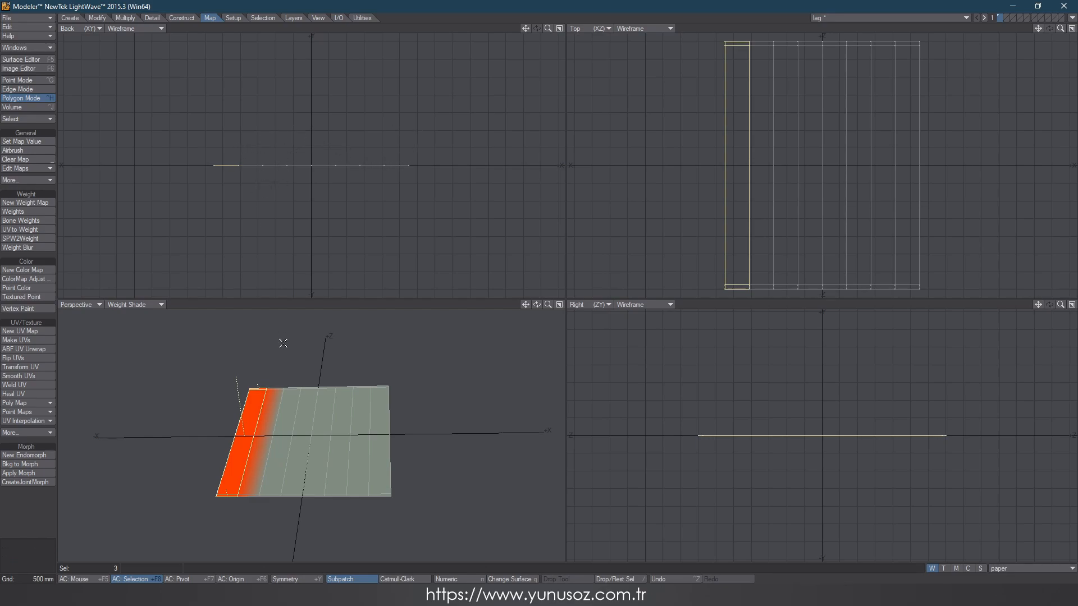
left_click(246, 207)
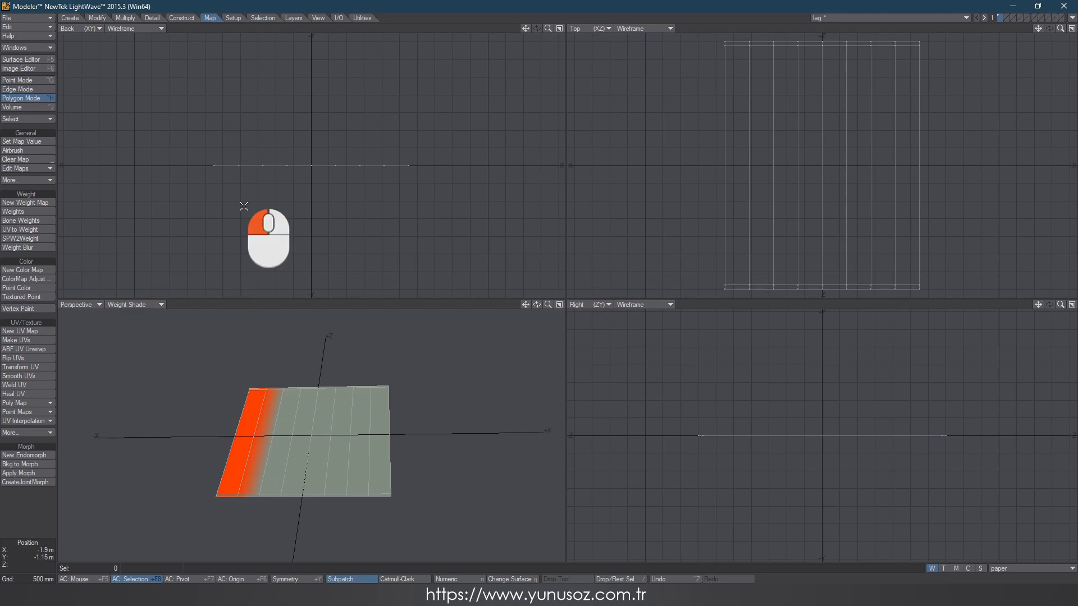
Select the second polygon strip from the negative X side and set its paper weight to 75%
mouse_move(271, 176)
right_mouse_down()
mouse_move(247, 160)
mouse_move(238, 179)
mouse_move(266, 177)
right_mouse_up()
left_click(37, 141)
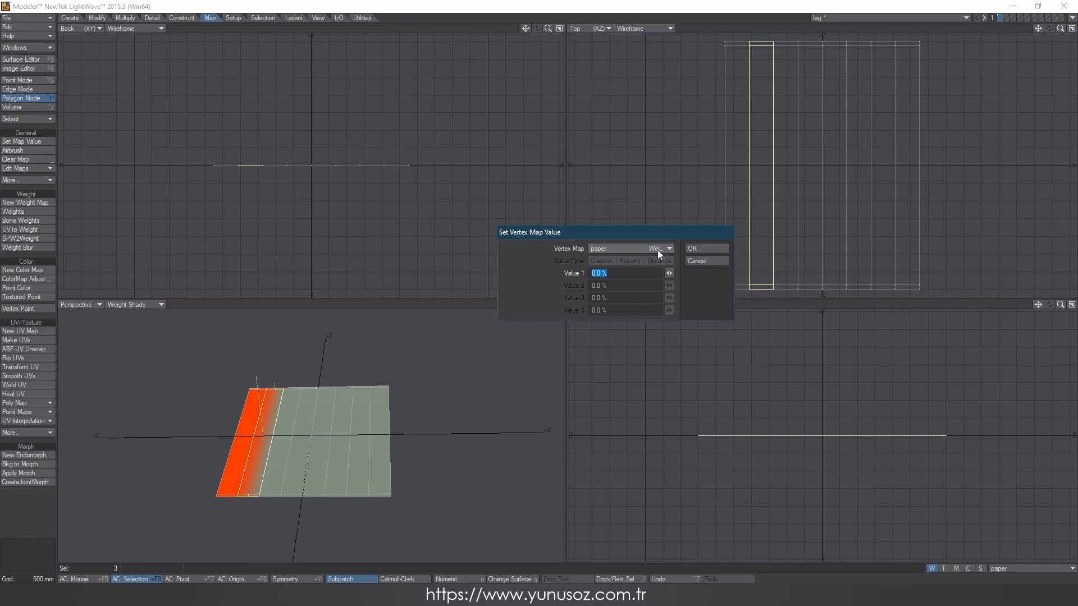
left_click(696, 247)
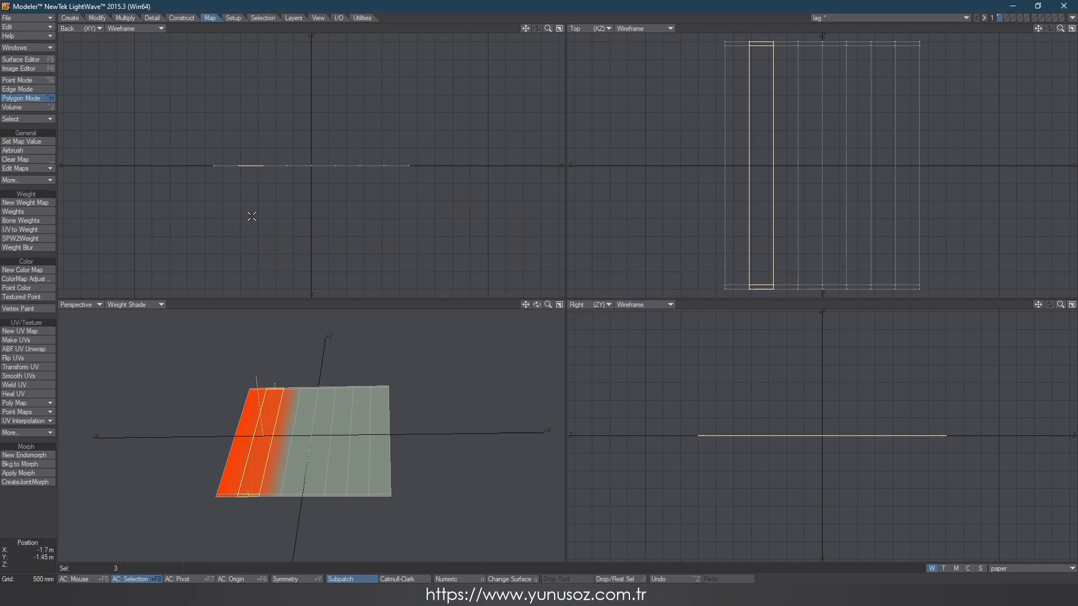
left_click(22, 141)
type("75")
left_click(692, 248)
Select the third polygon strip from the negative X side and set its paper weight to 50%
right_click(280, 184)
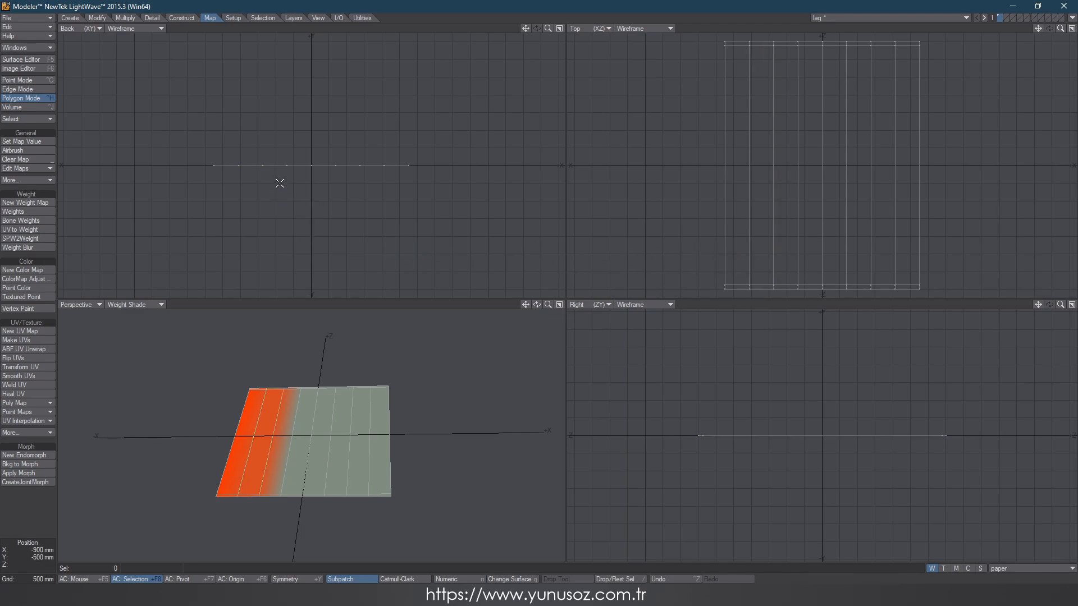
mouse_move(291, 175)
right_mouse_down()
mouse_move(261, 157)
mouse_move(315, 193)
right_mouse_up()
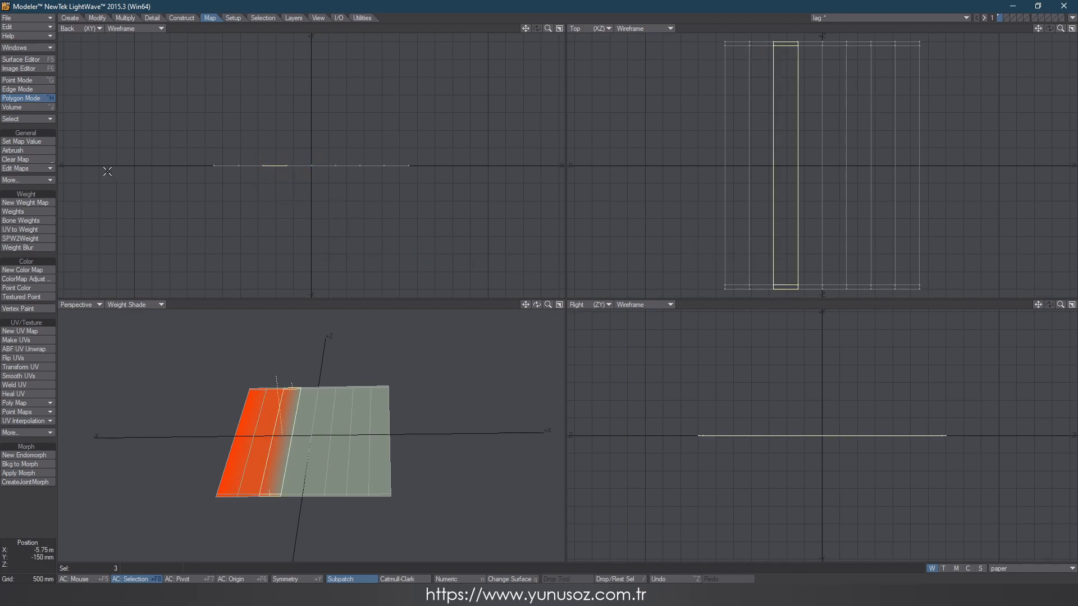
left_click(21, 141)
type("50")
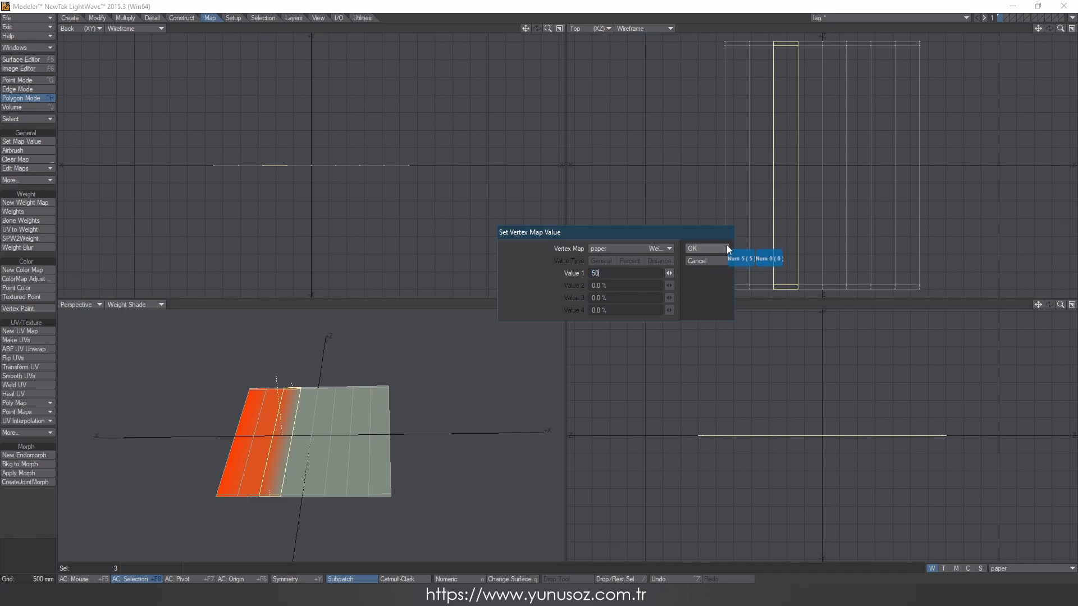
left_click(712, 248)
Select the fourth polygon strip from the negative X side and set its paper weight to 25%
left_click(300, 200)
mouse_move(303, 185)
right_mouse_down()
mouse_move(314, 169)
mouse_move(278, 154)
mouse_move(303, 198)
right_mouse_up()
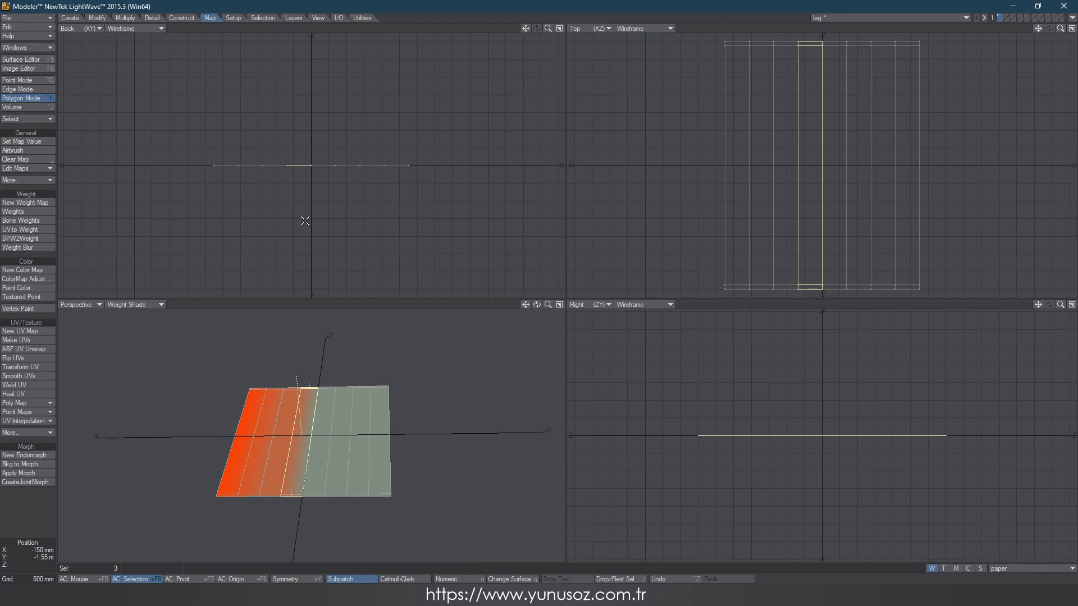
left_click(22, 142)
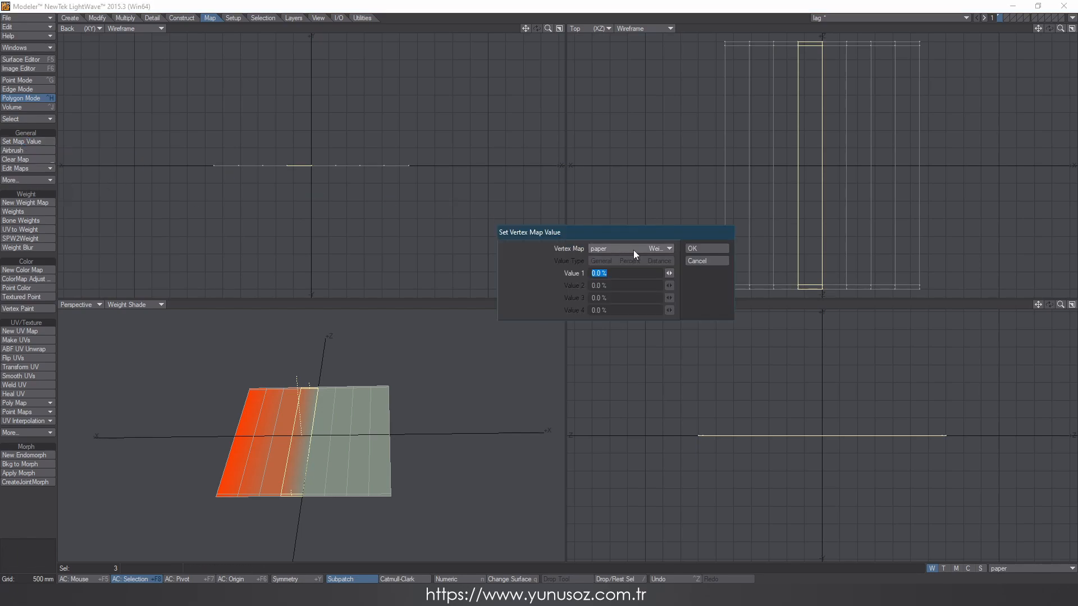
type("25")
left_click(704, 248)
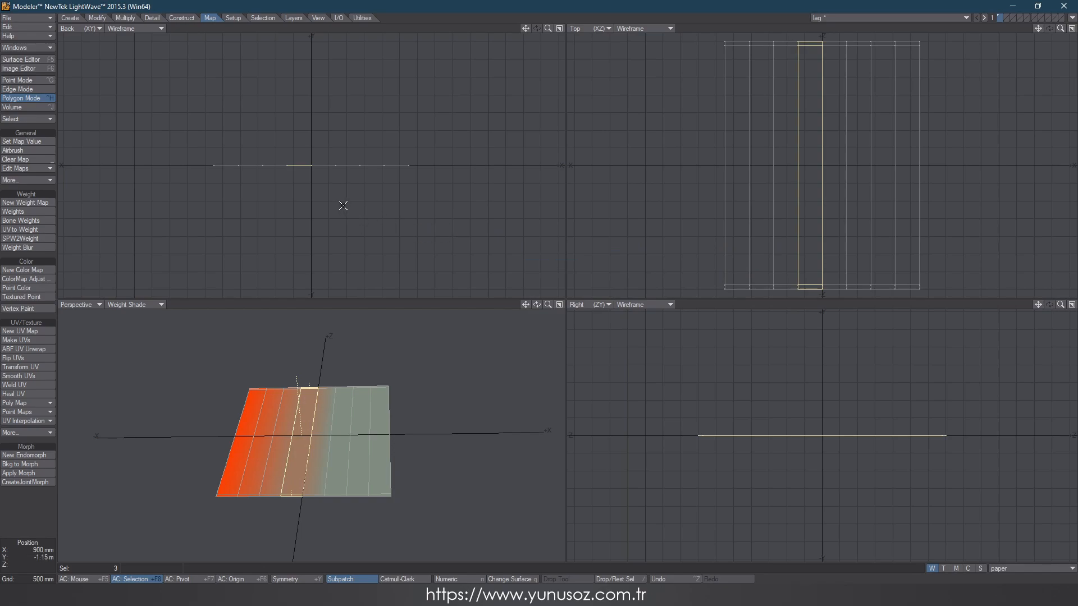
Select the fifth polygon strip, just past the centre on the positive X side, and set its paper weight to 0%
right_click(330, 192)
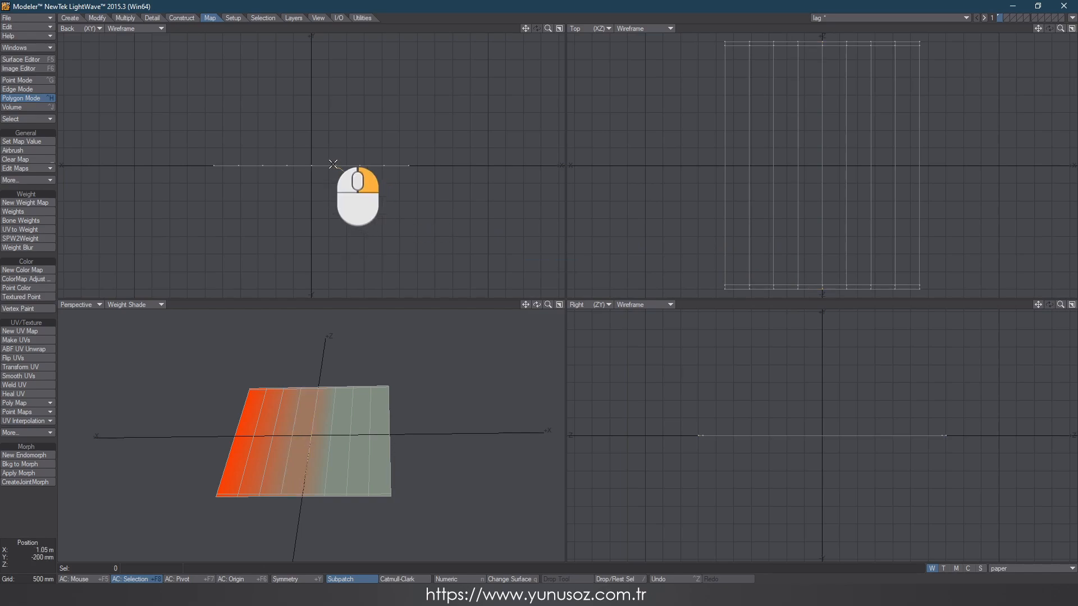
mouse_move(339, 172)
right_mouse_down()
mouse_move(341, 162)
mouse_move(314, 162)
mouse_move(332, 192)
right_mouse_up()
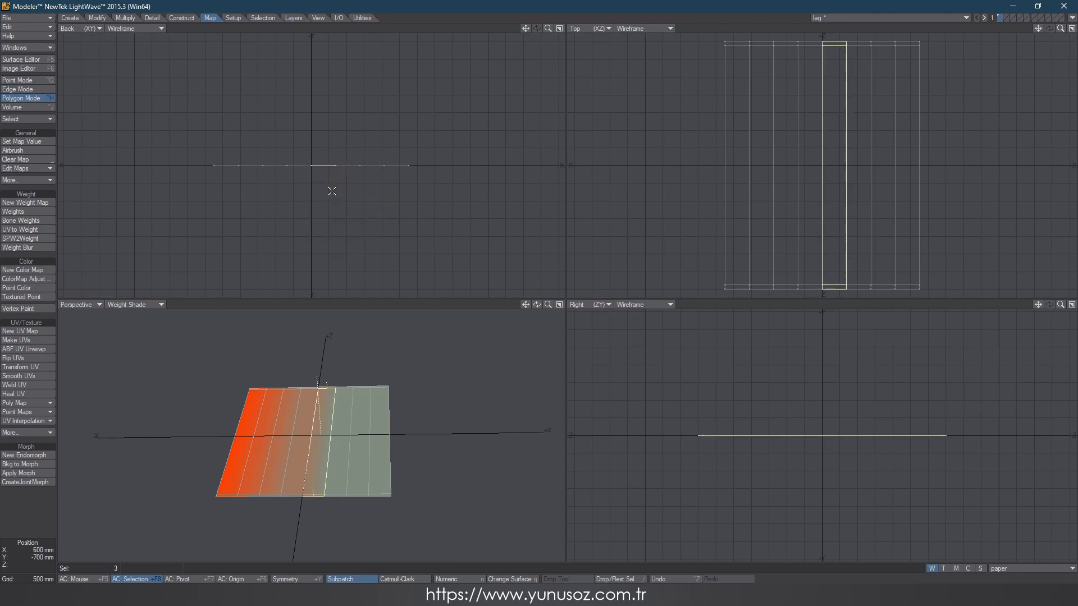
left_click(21, 142)
type("0")
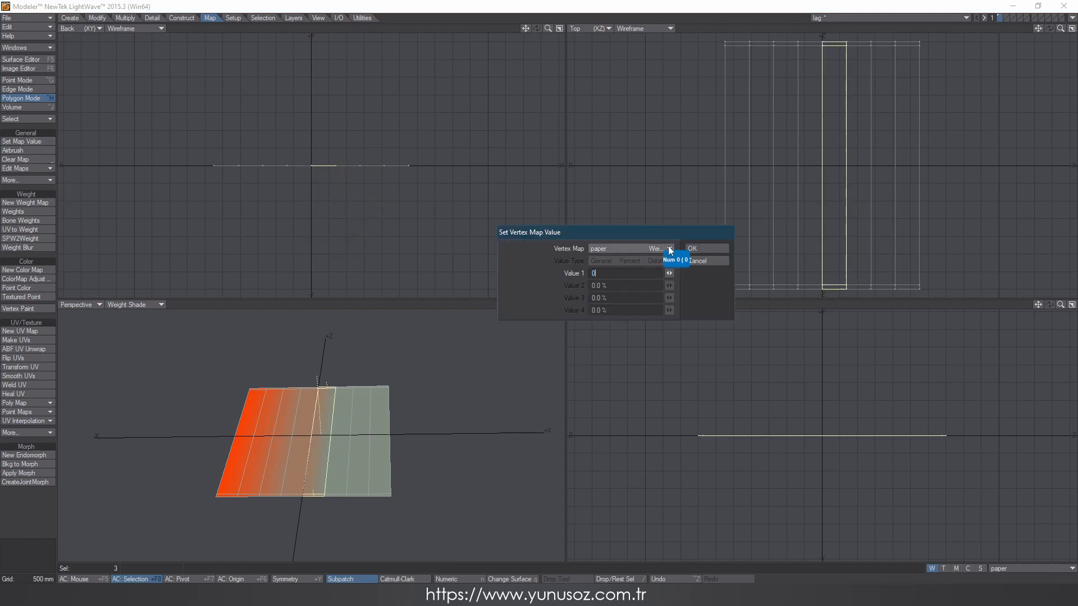
left_click(707, 249)
Select the sixth polygon strip from the negative X side and set its paper weight to 20%
left_click(379, 193)
mouse_move(368, 174)
right_mouse_down()
mouse_move(361, 159)
mouse_move(339, 162)
mouse_move(379, 200)
right_mouse_up()
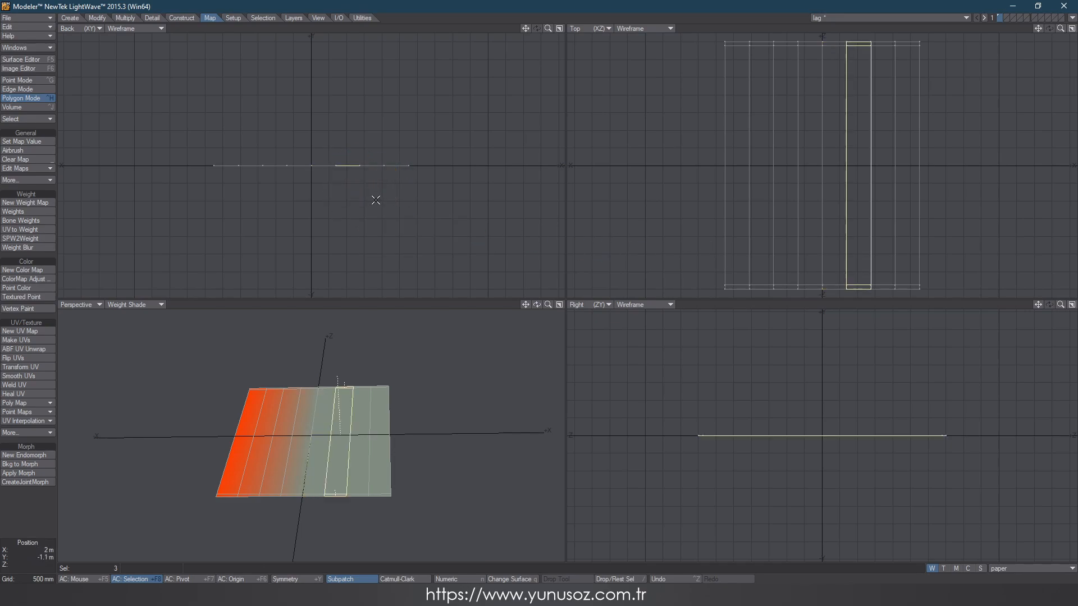
left_click(21, 142)
type("20")
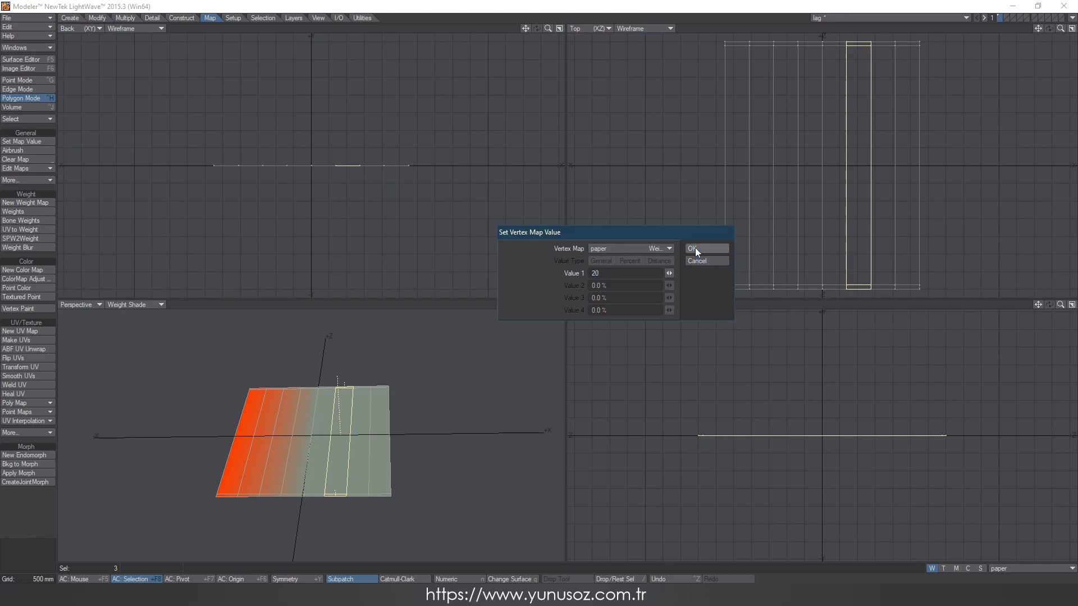
left_click(695, 248)
Select the seventh polygon strip from the negative X side and set its paper weight to 35%
left_click(367, 197)
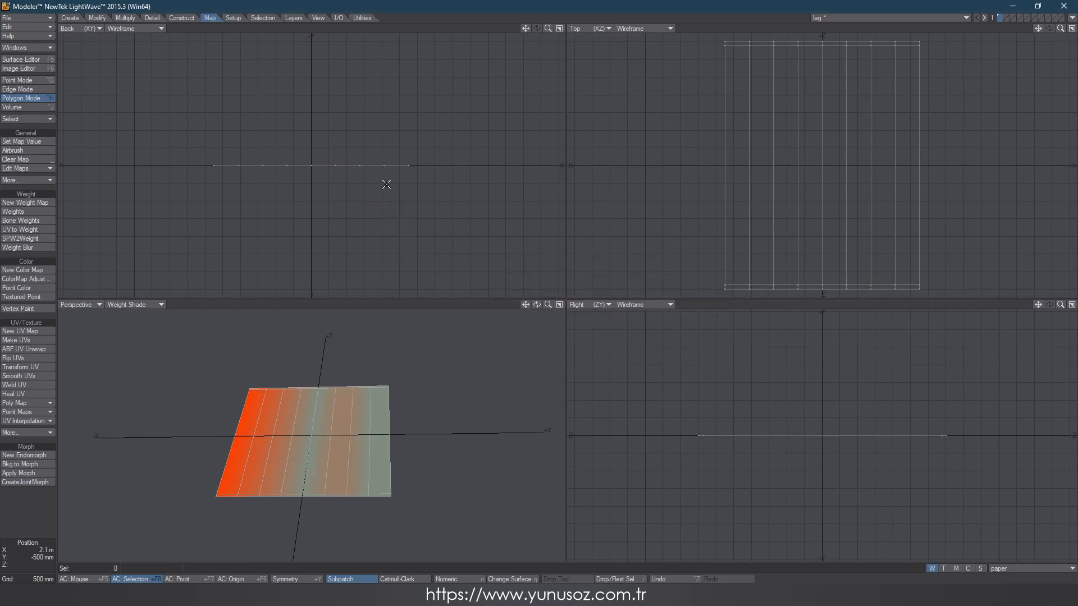
left_click(376, 165)
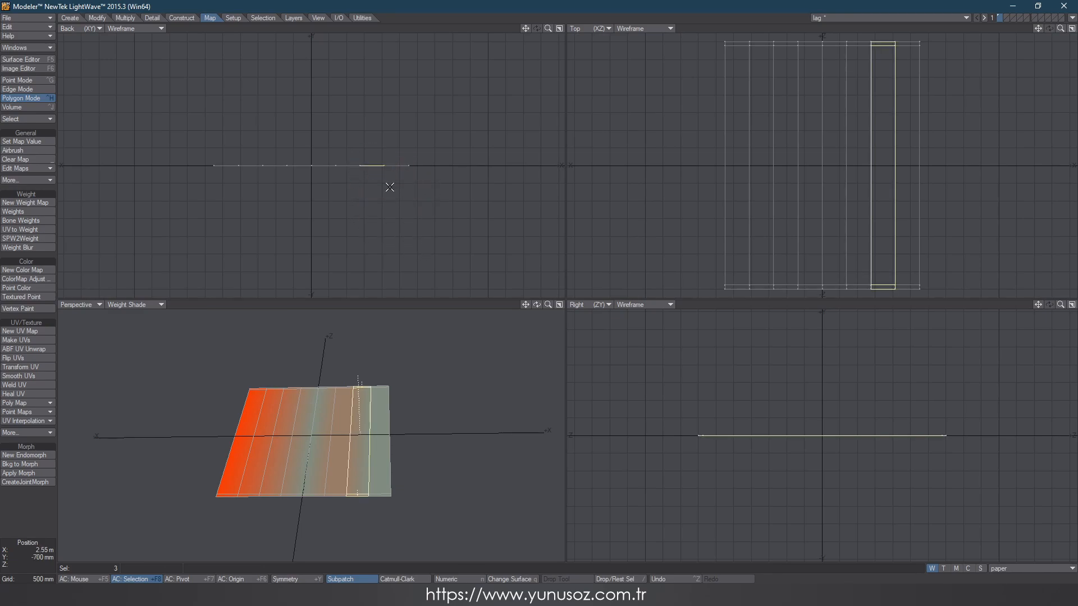
left_click(21, 142)
type("35")
left_click(691, 249)
Select the outermost polygon strip on the positive X side and set its paper weight to 45%
left_click(440, 216)
right_click_drag(378, 162, 379, 163)
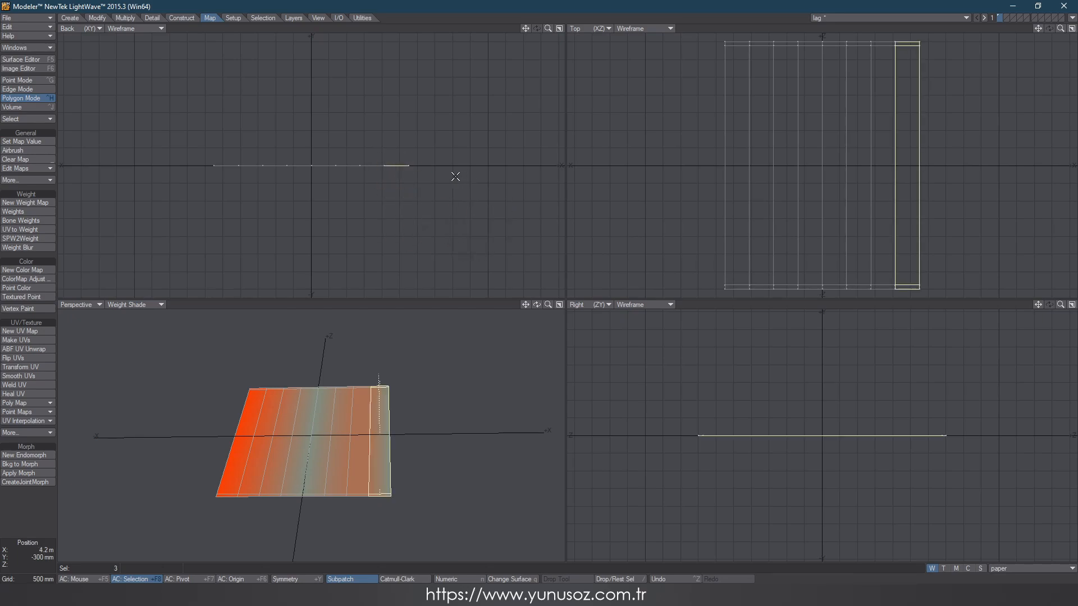
left_click(21, 142)
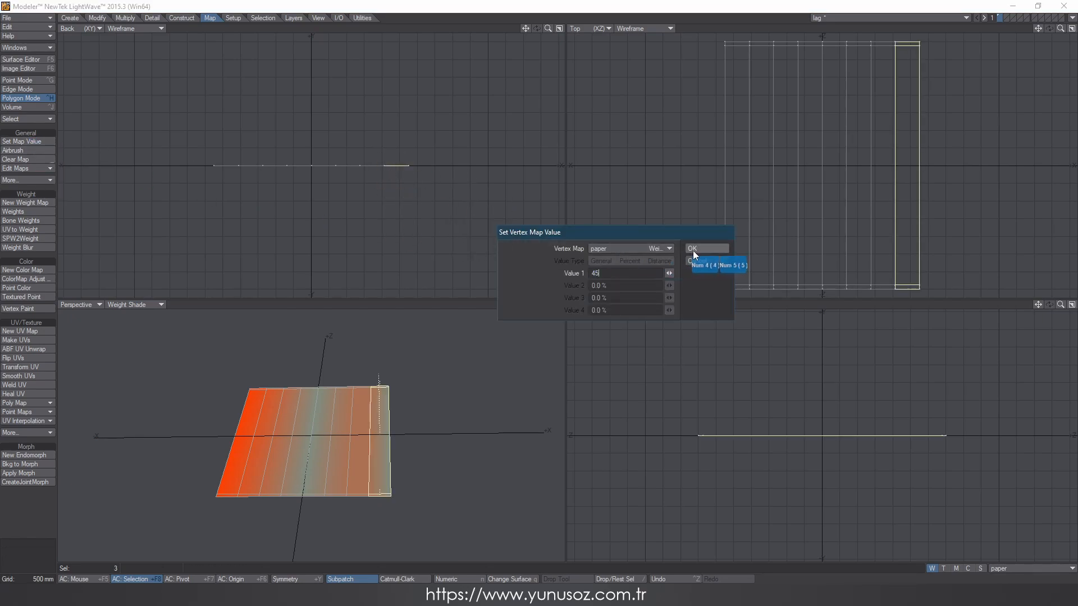
left_click(692, 250)
Apply Weight Blur to all polygons of the sheet with 5 iterations, blurring only the selection, and clear the selection
left_click(437, 212)
mouse_move(457, 167)
right_mouse_down()
mouse_move(169, 216)
mouse_move(206, 226)
right_mouse_up()
left_click(25, 248)
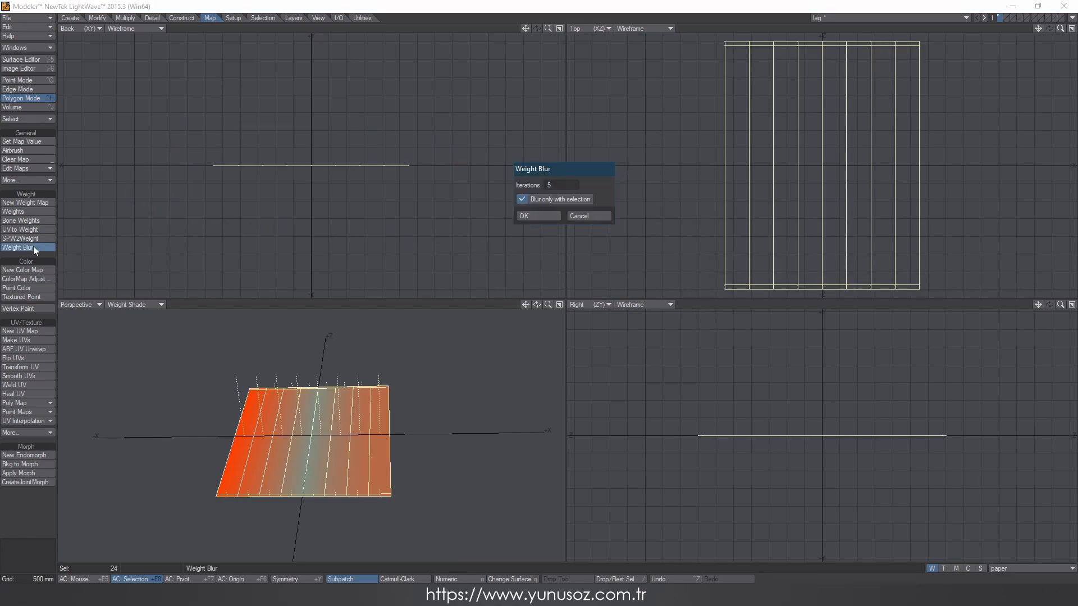
left_click(548, 214)
left_click(445, 248)
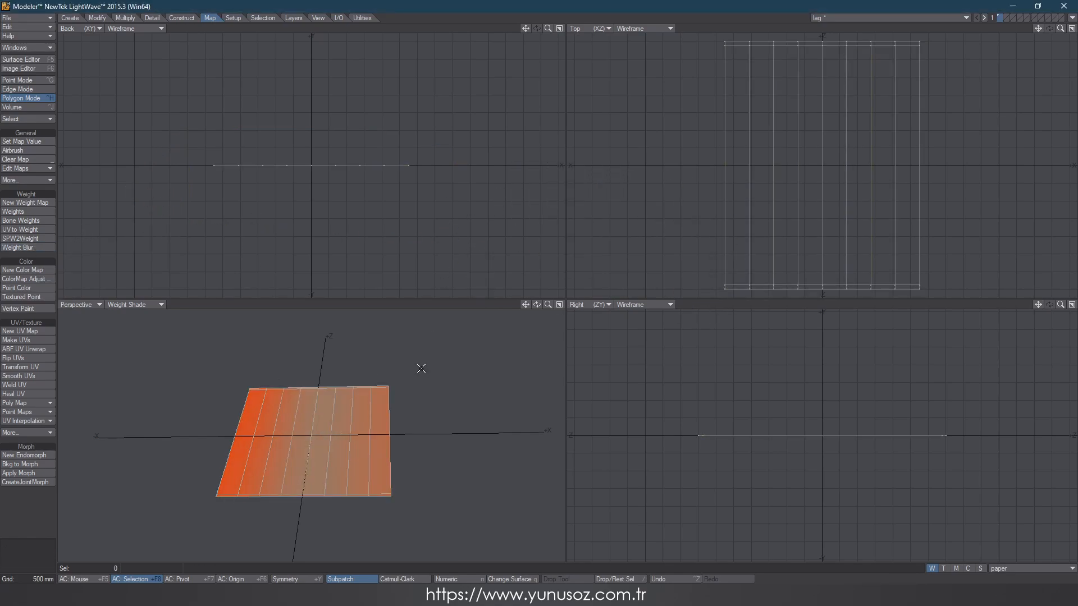
Send the sheet object to Layout and bring forward the Layout window that contains the sheet
left_click(1072, 18)
left_click(1013, 44)
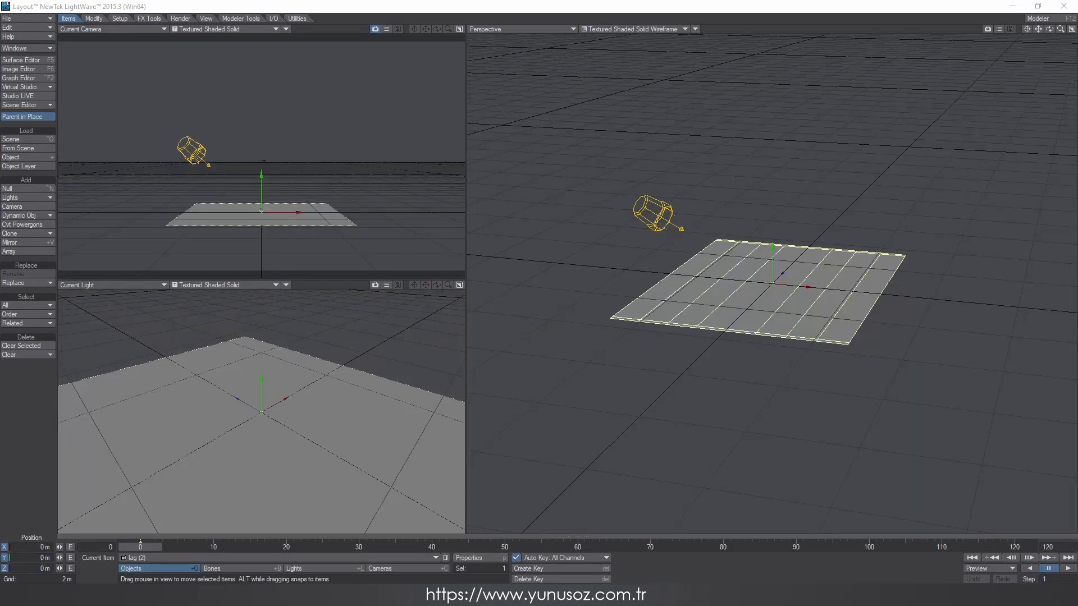
mouse_move(510, 545)
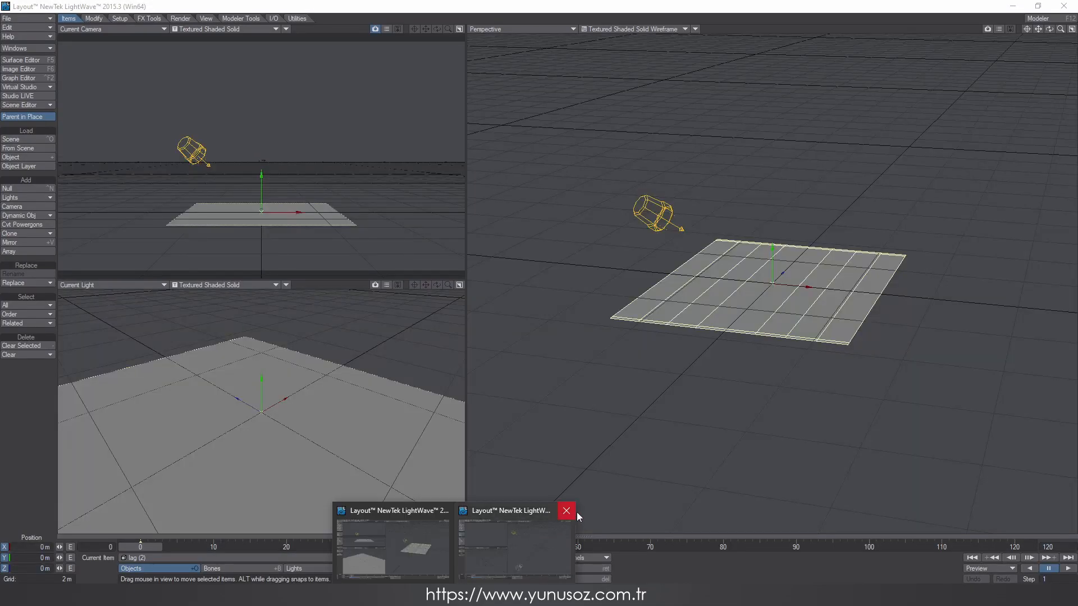
left_click(429, 556)
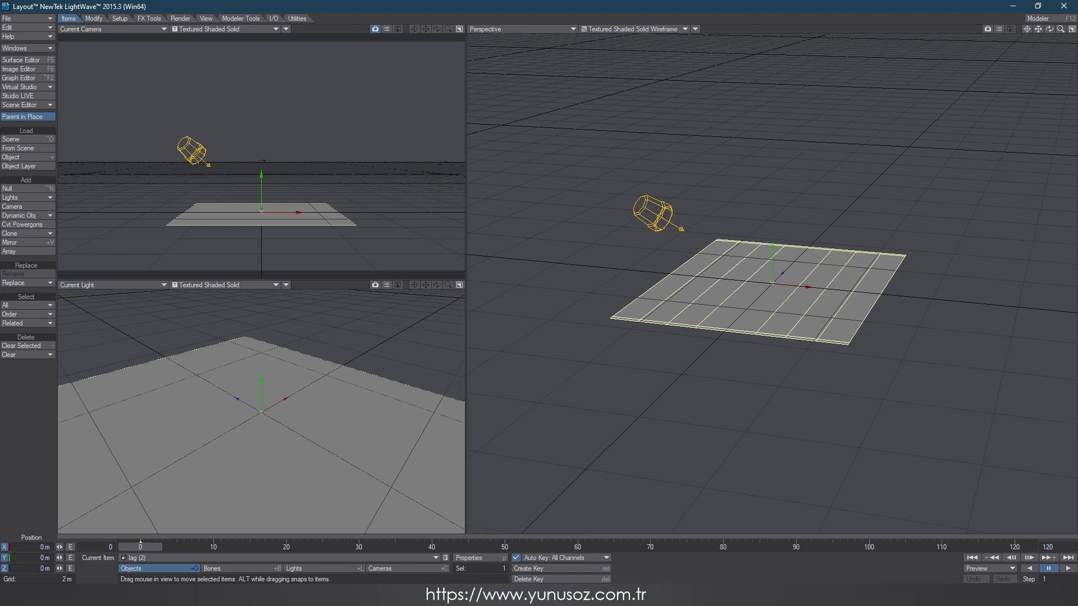
Clear the duplicate sheet object lag (2) from the Layout scene and close the object list
left_click(436, 557)
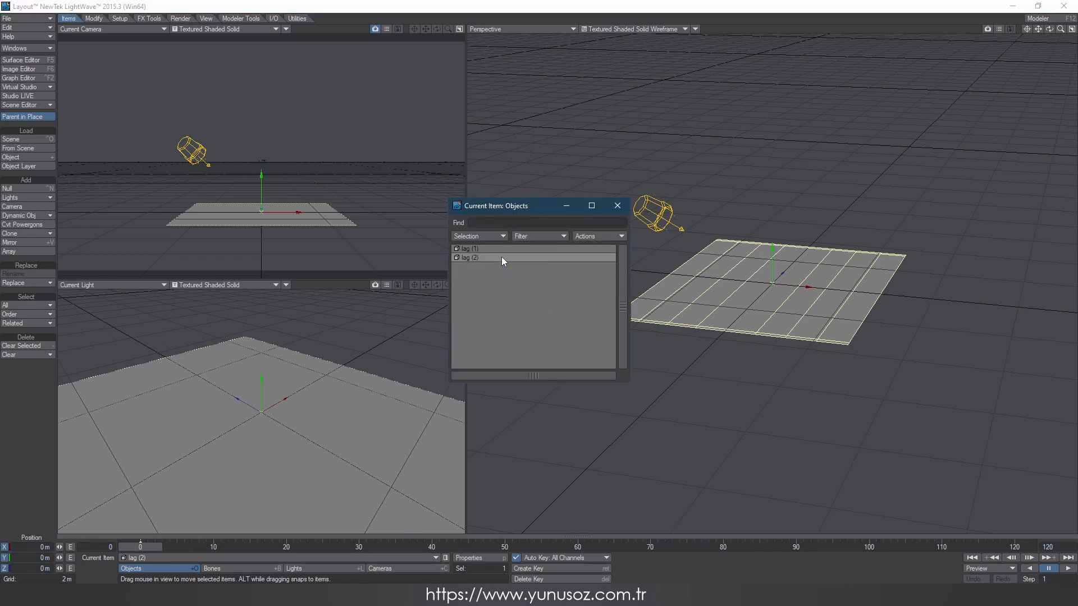
key("minus")
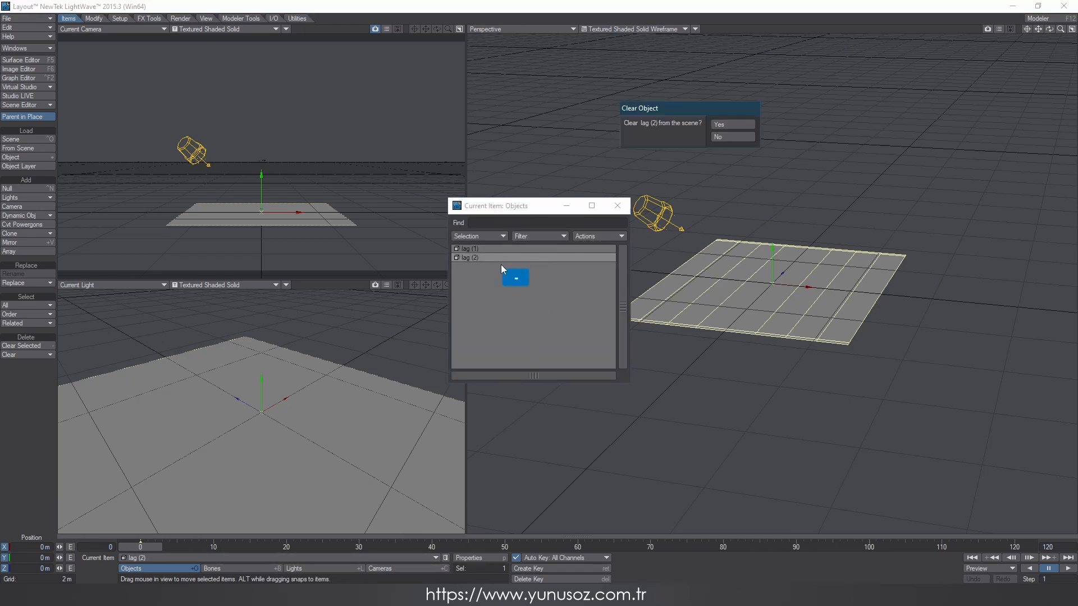
left_click(726, 124)
left_click(618, 206)
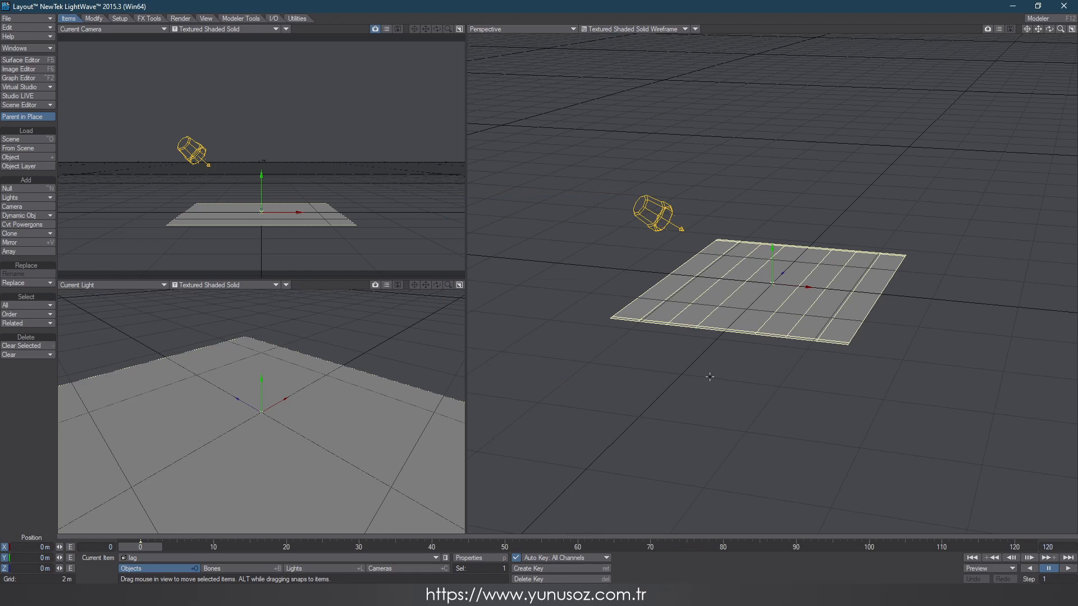
Switch to Modeler and rest the sheet on the Z axis in the positive sense, with only Z centering enabled
key("F12")
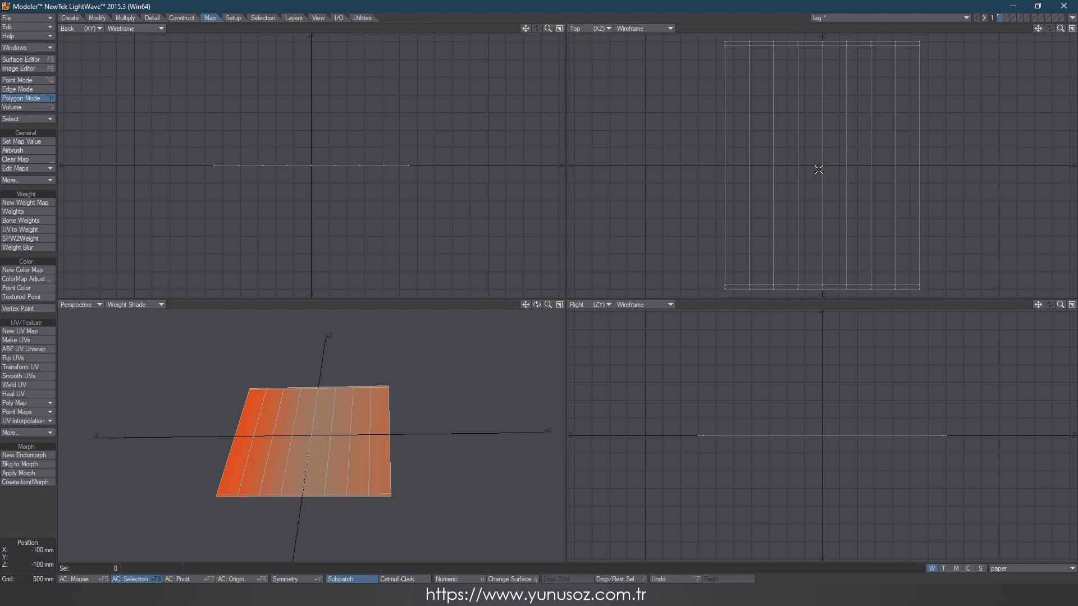
key("F3")
left_click(649, 249)
left_click(628, 261)
left_click(612, 273)
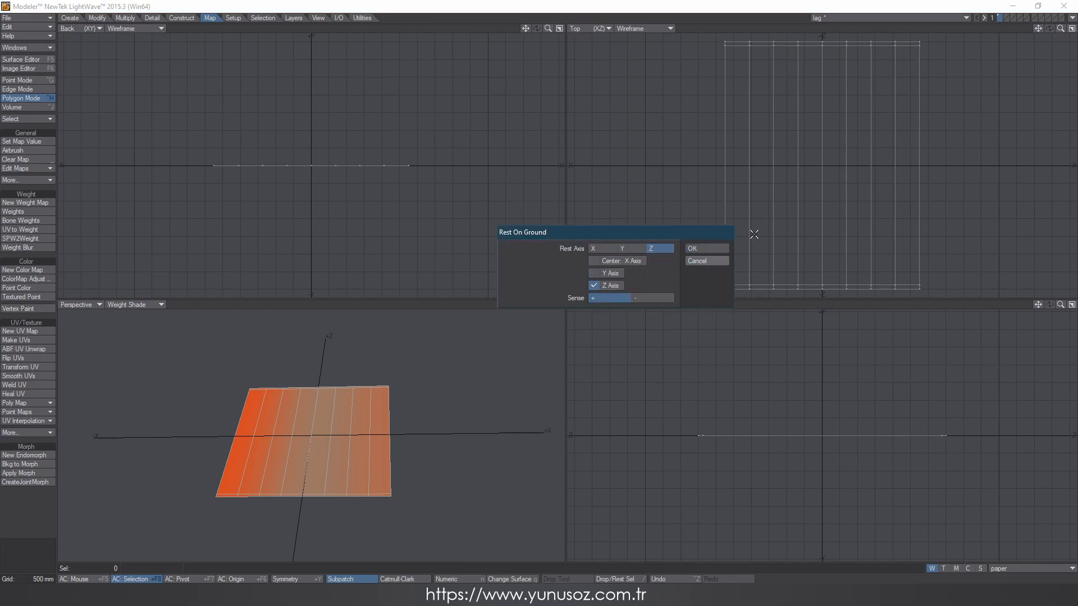
left_click(708, 248)
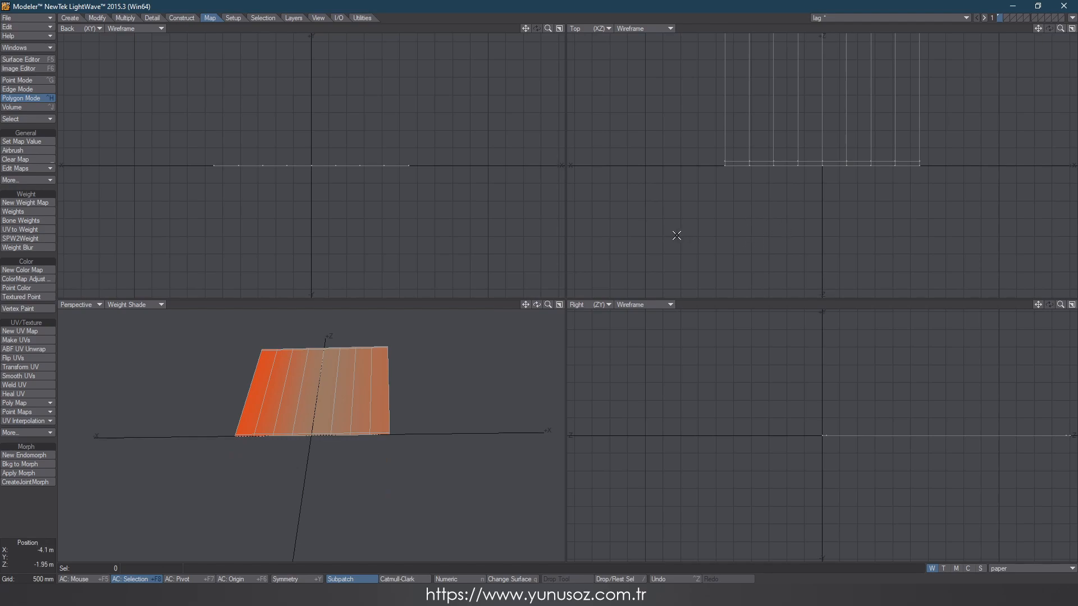
Rest the sheet on the X axis in the positive sense, with only X centering enabled
key("F3")
left_click(604, 249)
left_click(606, 273)
left_click(606, 273)
left_click(608, 284)
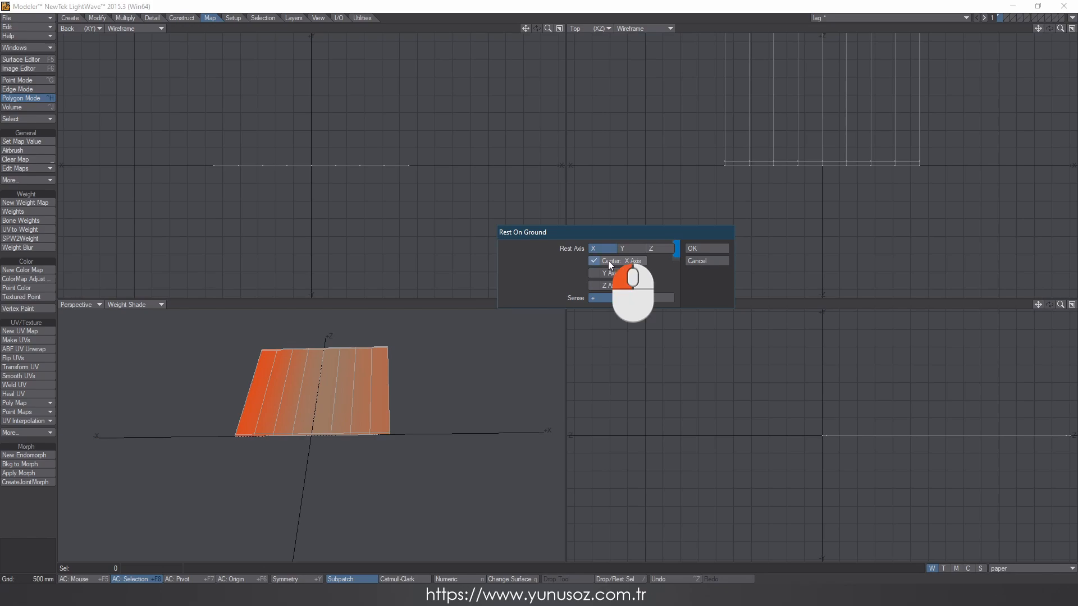
left_click(704, 249)
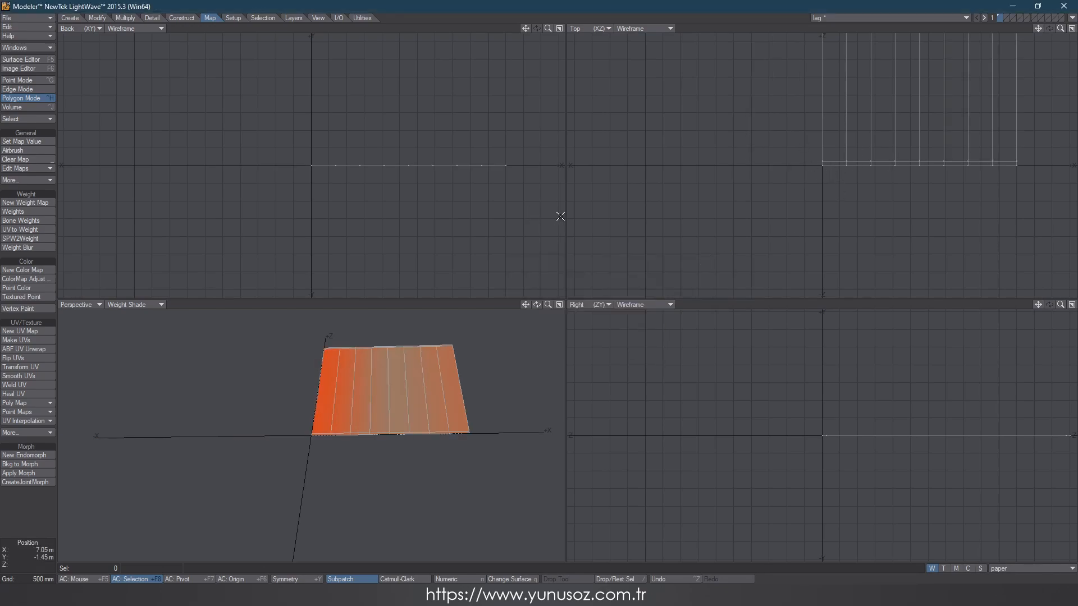
Switch to Layout and rotate the sheet to a bank angle of 180° at frame 120
key("F12")
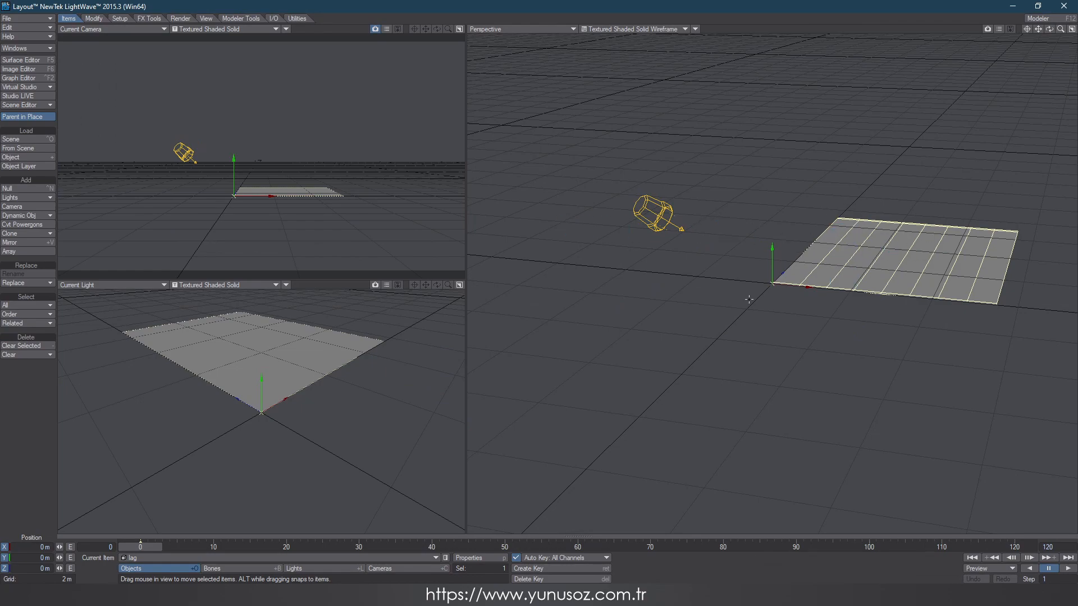
left_click_drag(144, 546, 1018, 546)
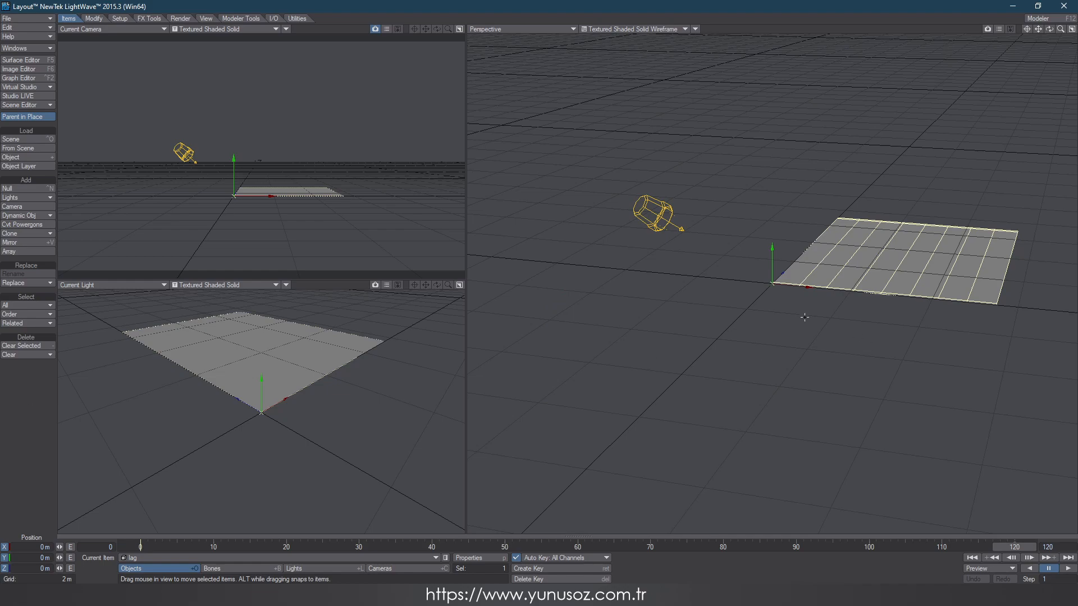
key("y")
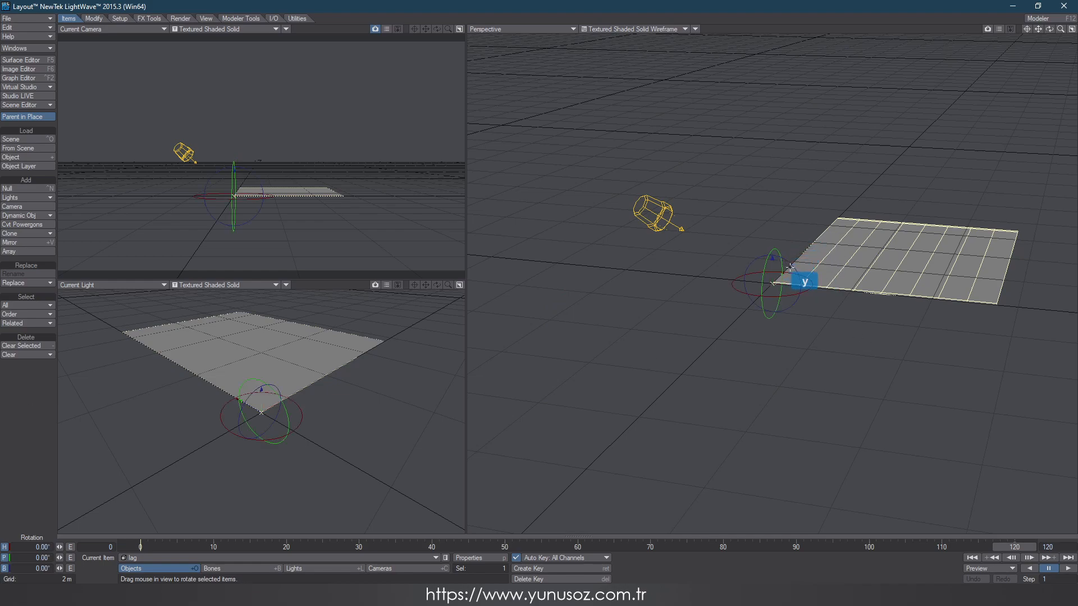
left_click_drag(771, 258, 629, 394)
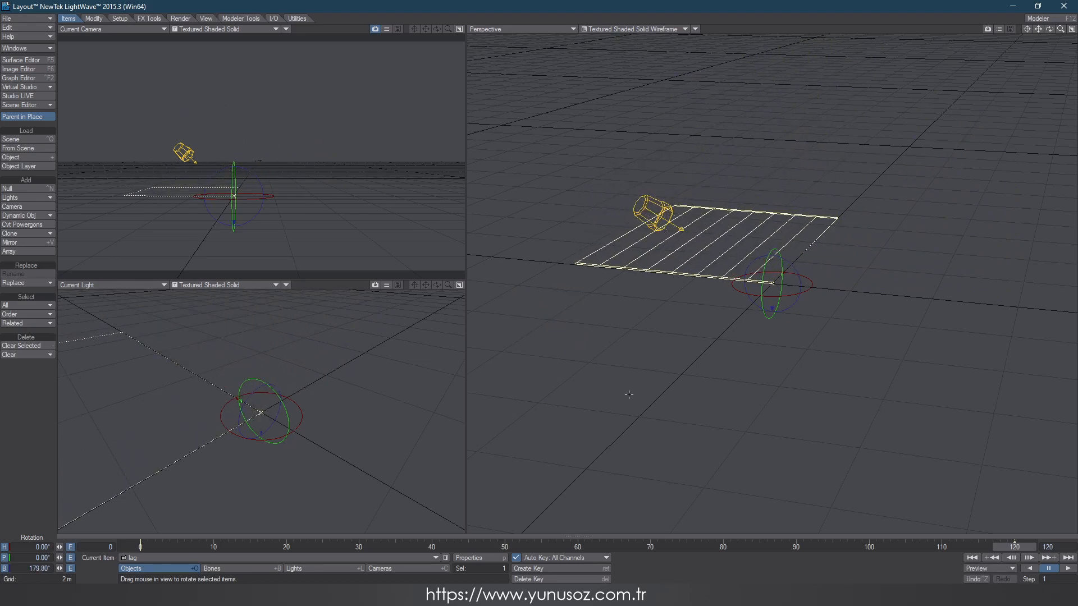
left_click(30, 569)
type("180")
key("Return")
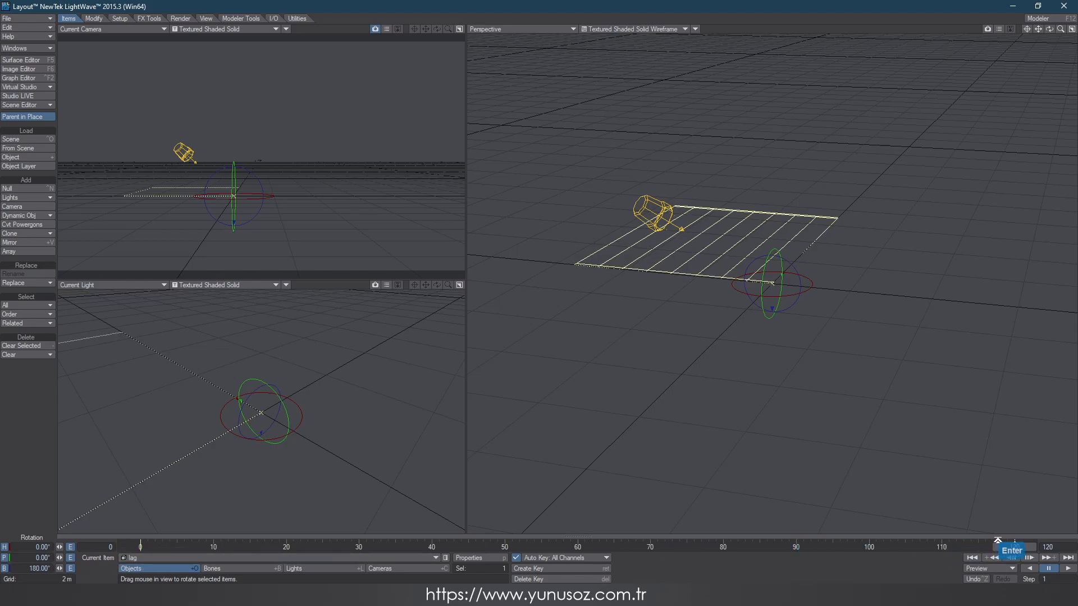
Move the sheet's end rotation keyframe to frame 90 in the dope track and play back the turn
left_click_drag(1023, 548, 140, 547)
key("Right")
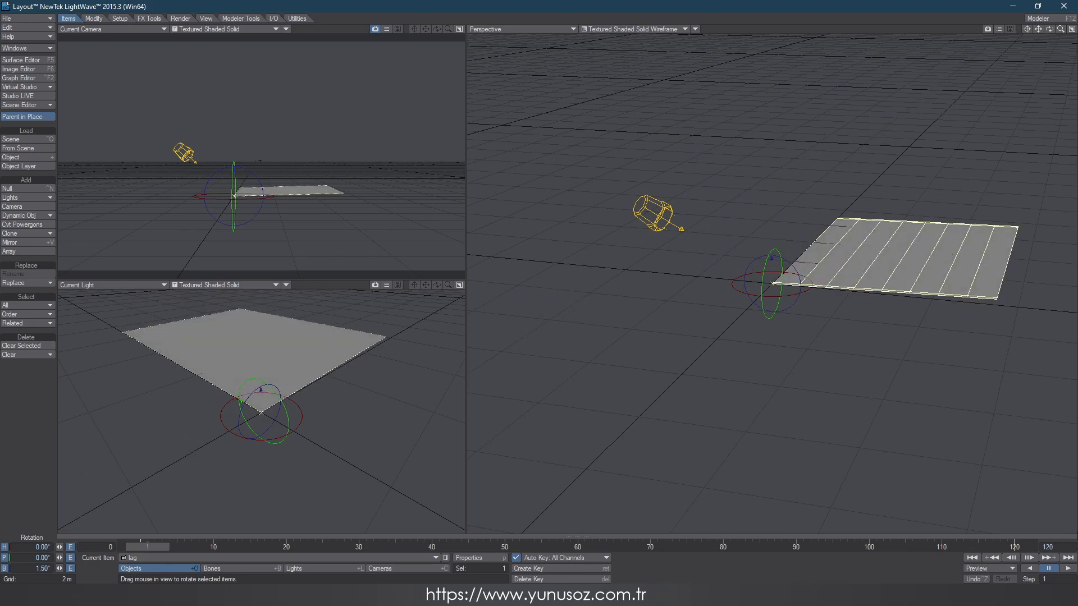
left_click(984, 538)
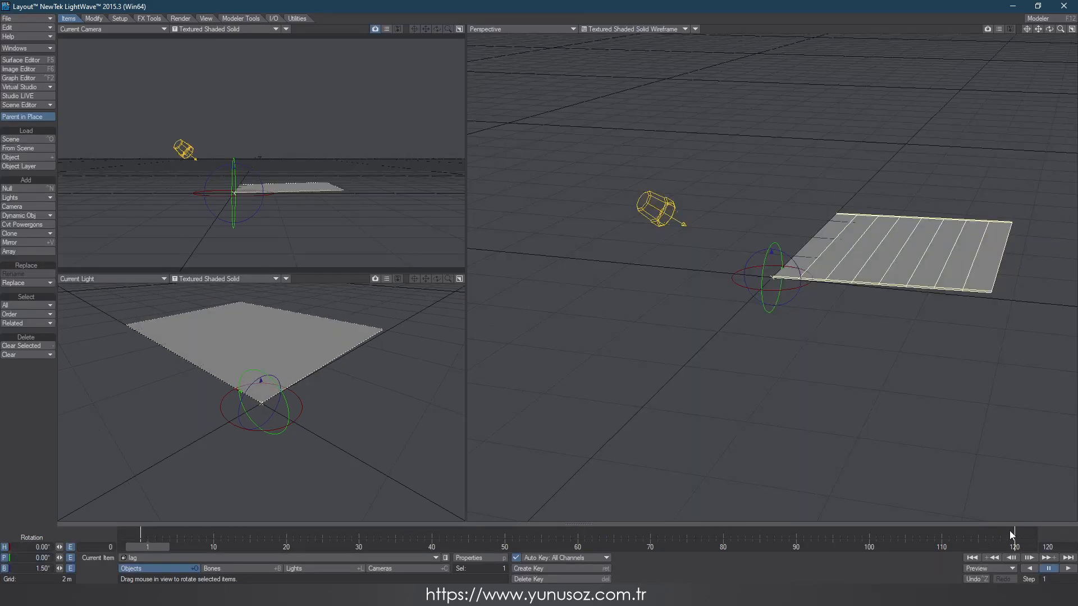
left_click(1010, 532)
left_click_drag(1016, 531, 796, 531)
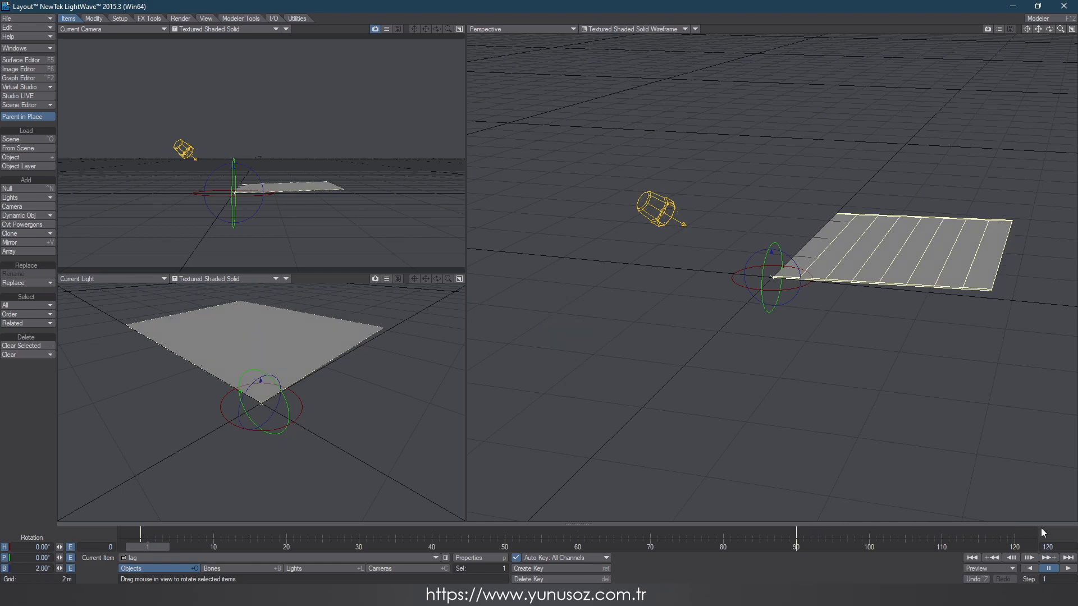
left_click(1005, 525)
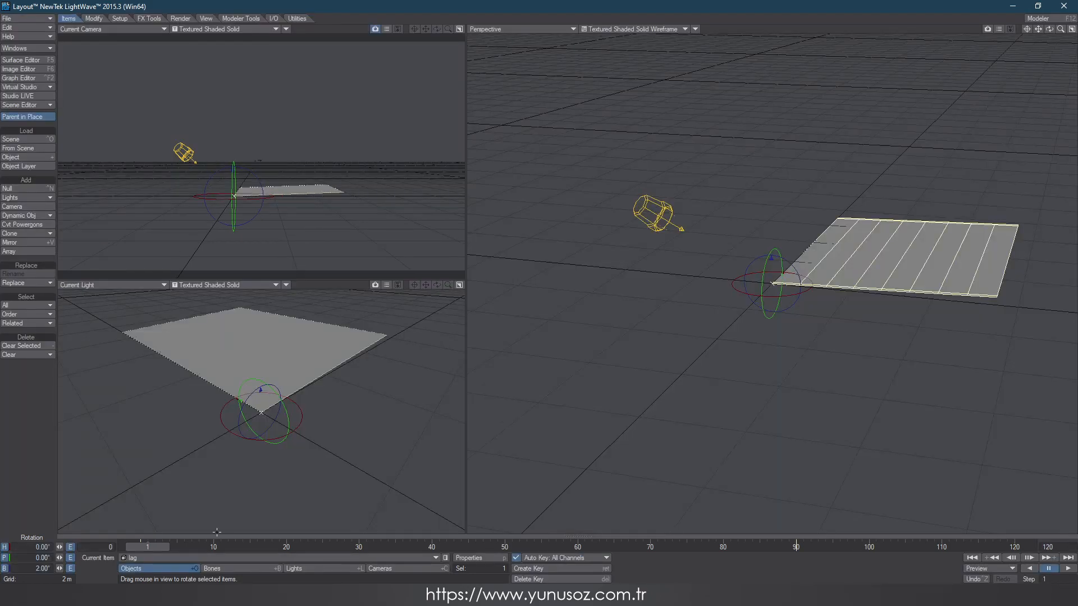
left_click(1070, 569)
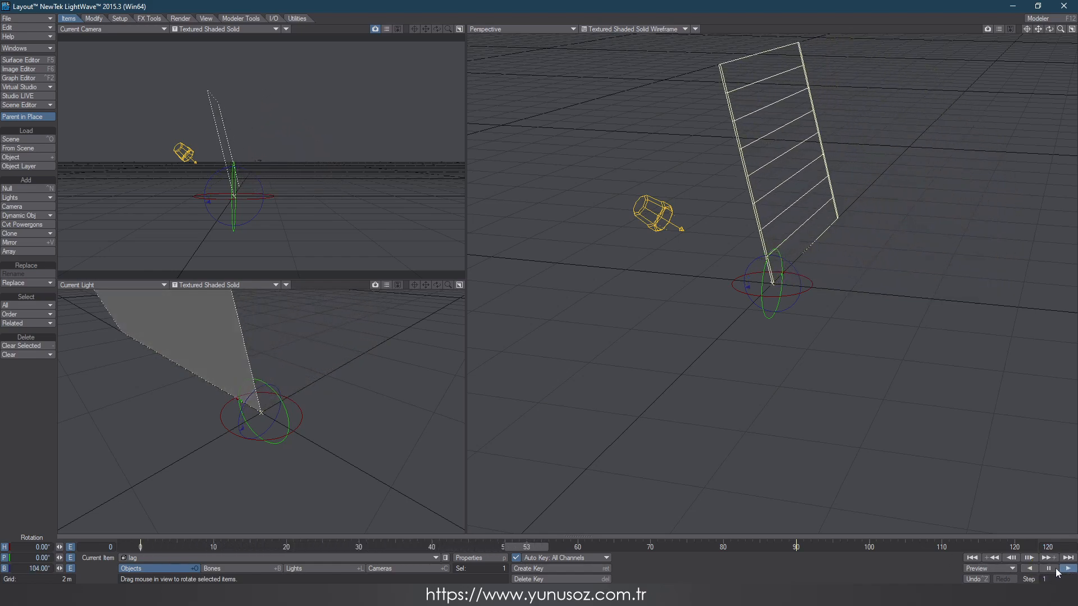
Make the sheet's Default surface double sided and close the surface settings
key("F5")
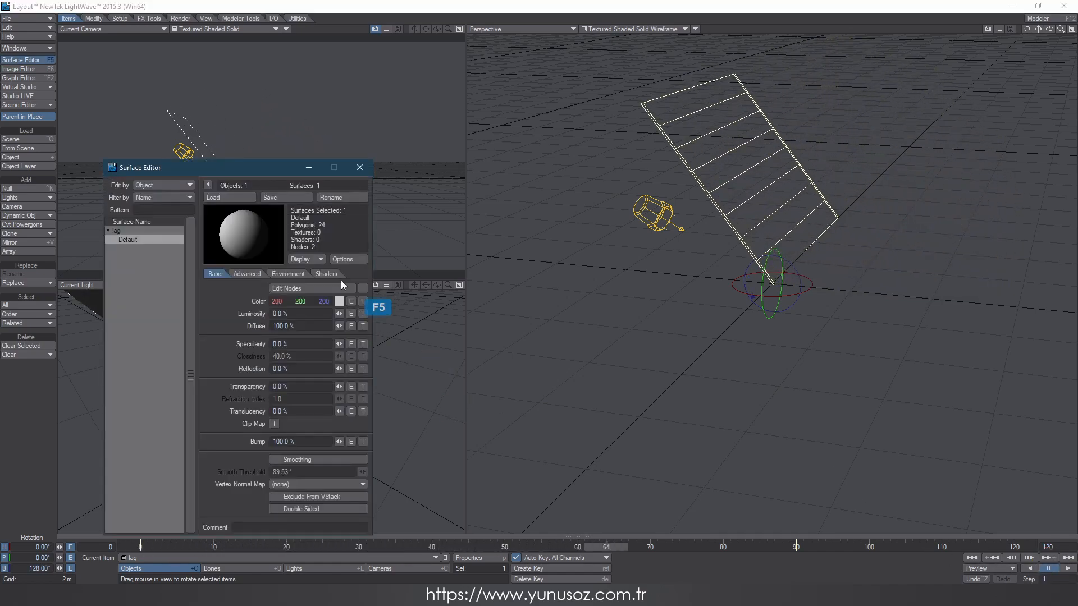
left_click(299, 511)
key("F5")
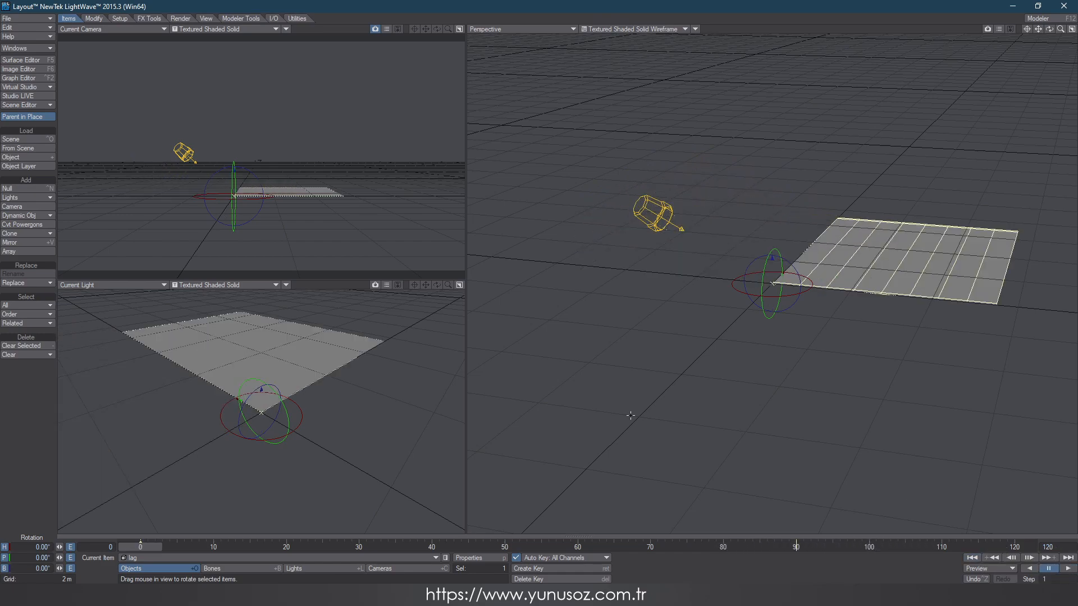
Add an Inertia displacement to the lag object and open its settings
left_click(469, 557)
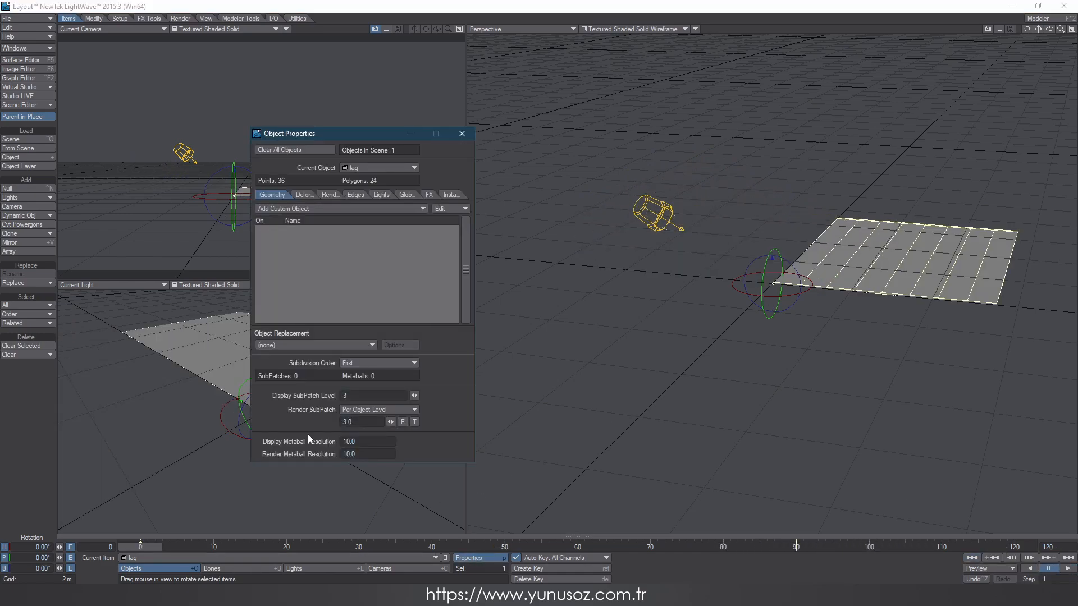
left_click(308, 196)
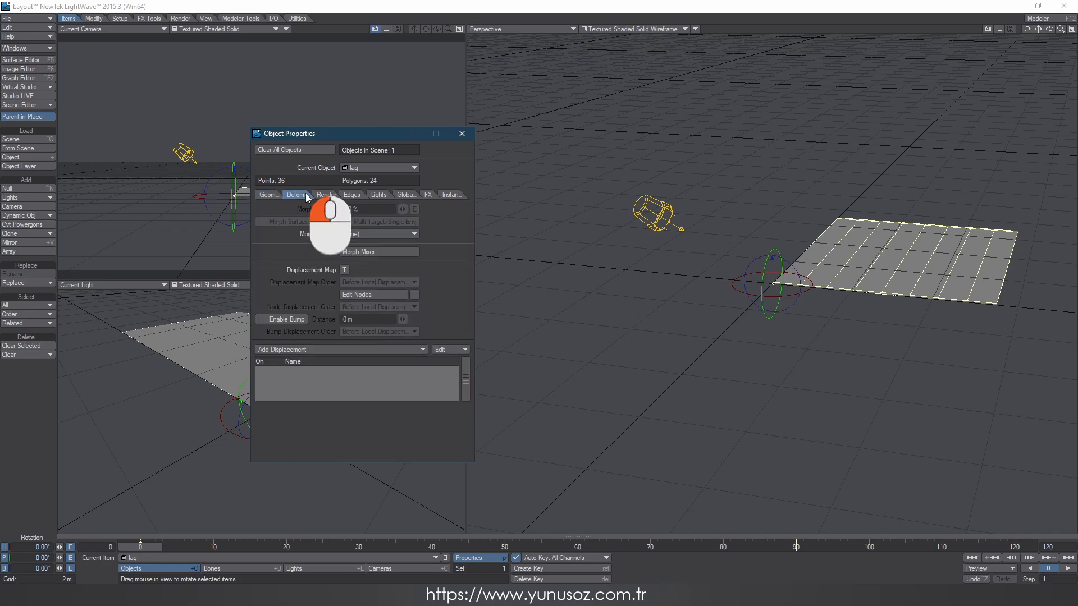
left_click(319, 347)
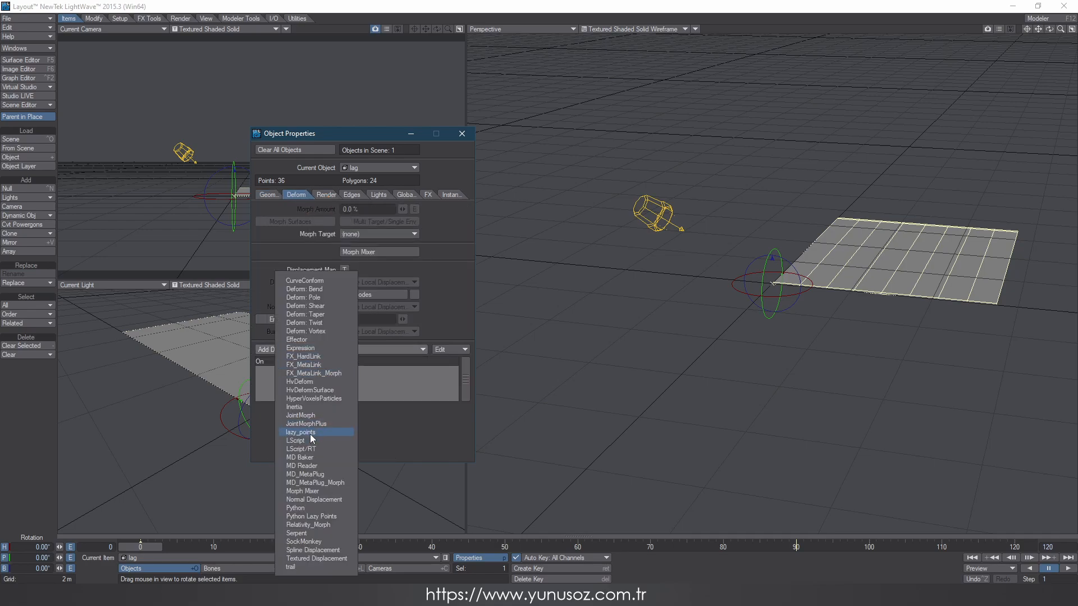
left_click(294, 407)
left_click(310, 372)
double_click(309, 371)
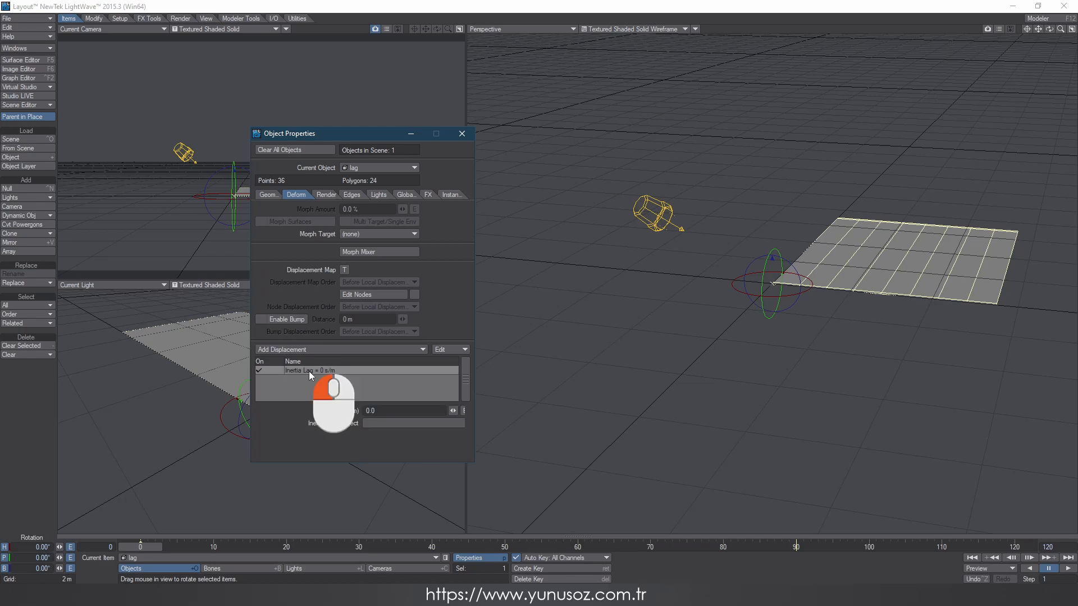
Set the Inertia pivot object to lag, the weight map to paper and the lag rate to 0.25 s/m
left_click(385, 424)
left_click(400, 431)
left_click(397, 447)
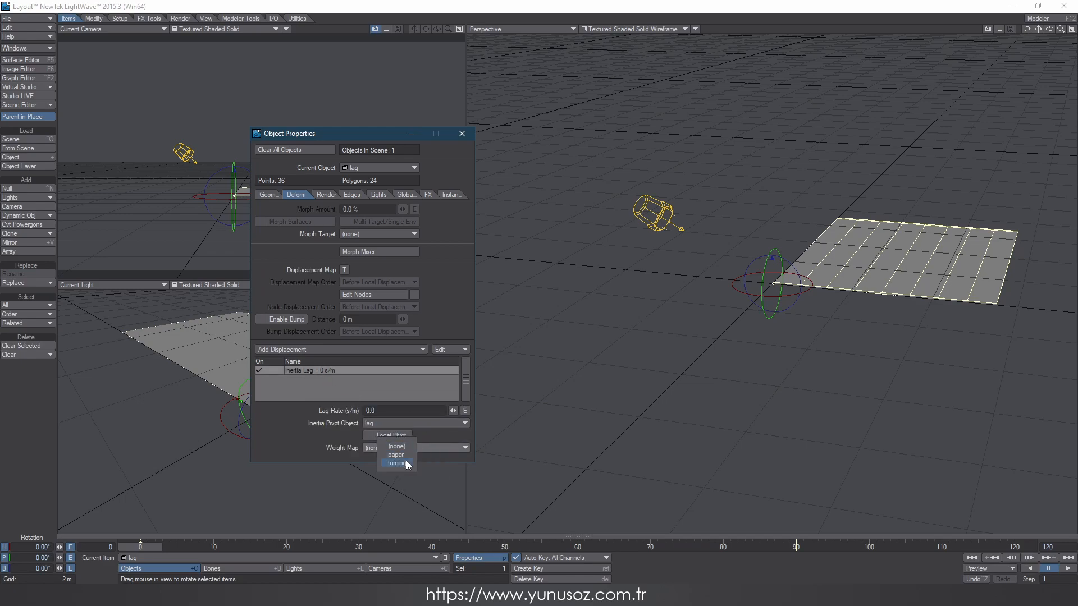
left_click(408, 459)
left_click(314, 412)
type("0.25")
key("Return")
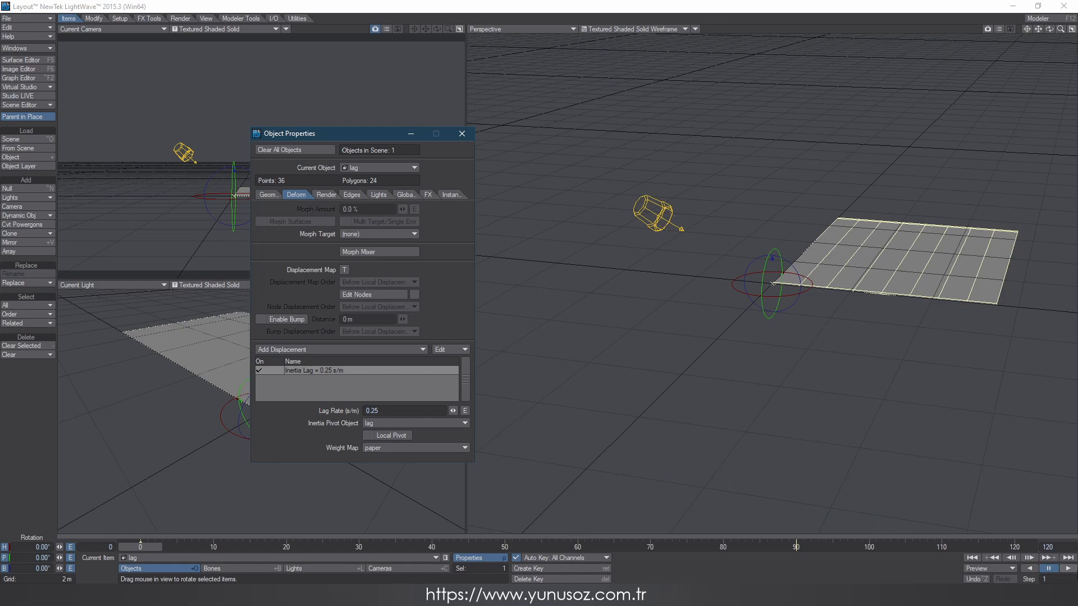
Play the page turn with Inertia applied, stop it and return to the first frame
left_click(1068, 568)
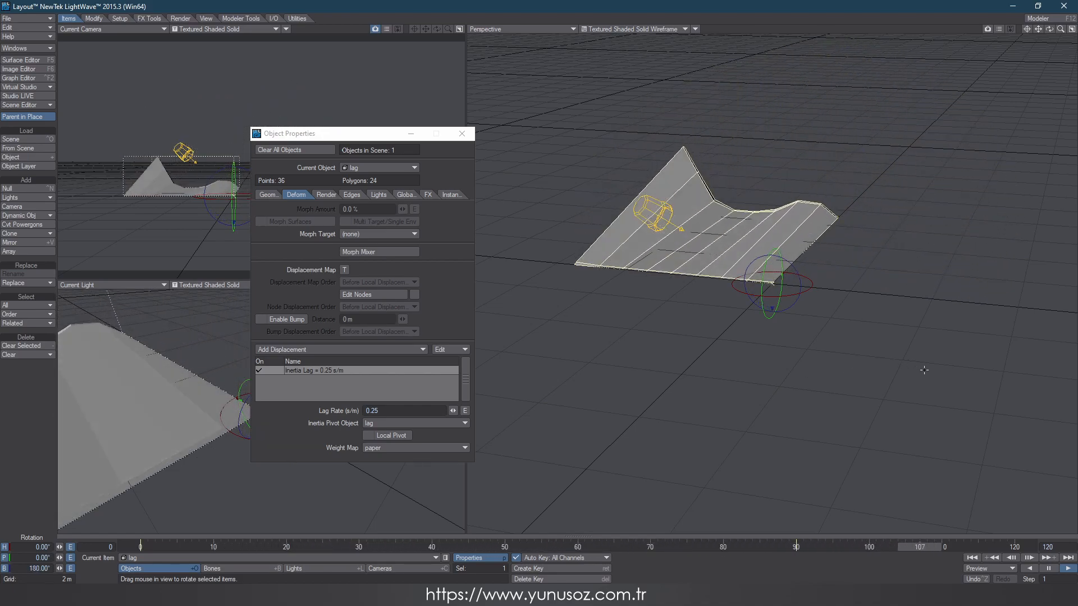
left_click(1049, 569)
left_click(976, 558)
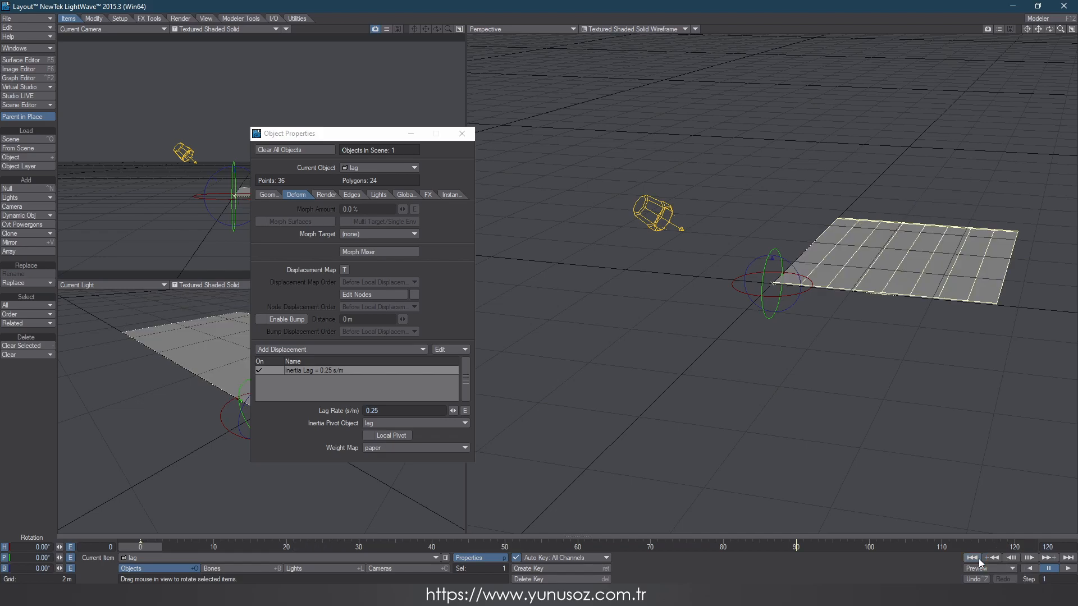
Switch to Modeler, apply Weight Blur to the paper map across all the sheet's polygons and clear the selection
key("F12")
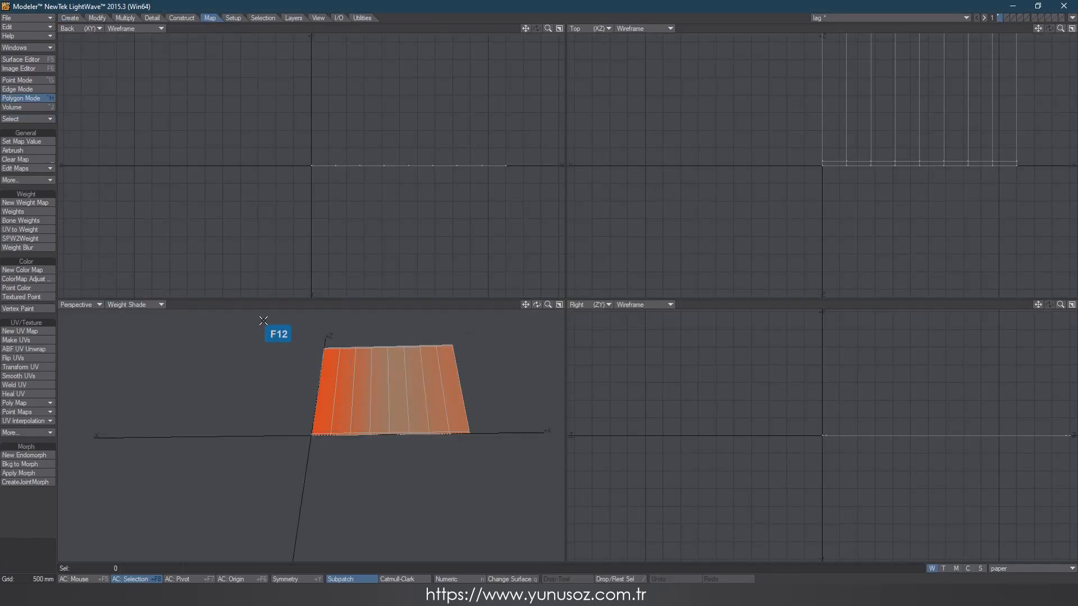
mouse_move(470, 128)
right_mouse_down()
mouse_move(480, 133)
mouse_move(301, 169)
mouse_move(584, 163)
right_mouse_up()
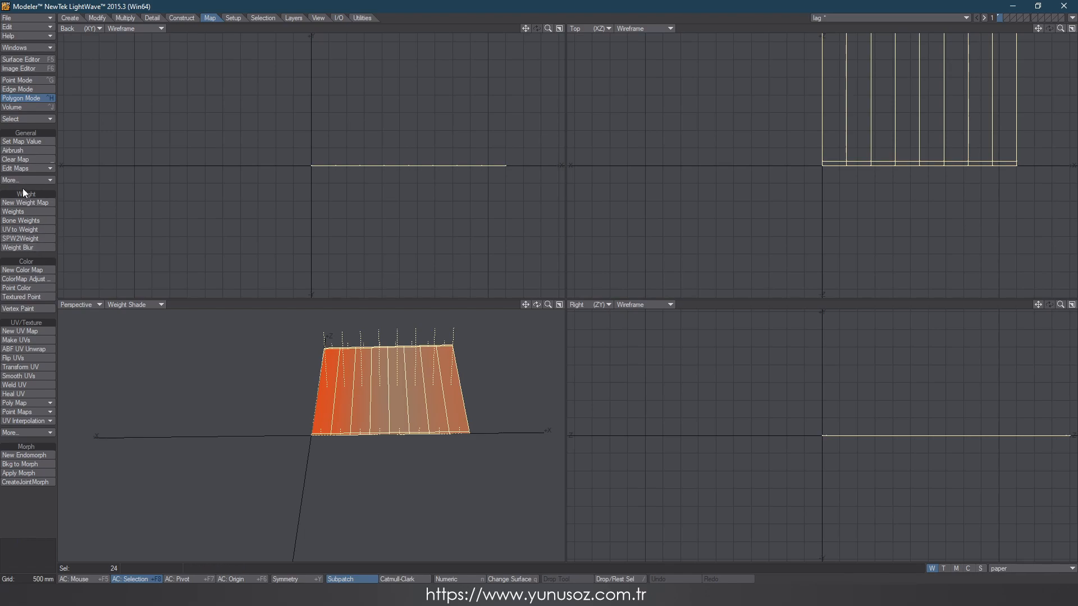
left_click(25, 247)
left_click(554, 187)
left_click(550, 218)
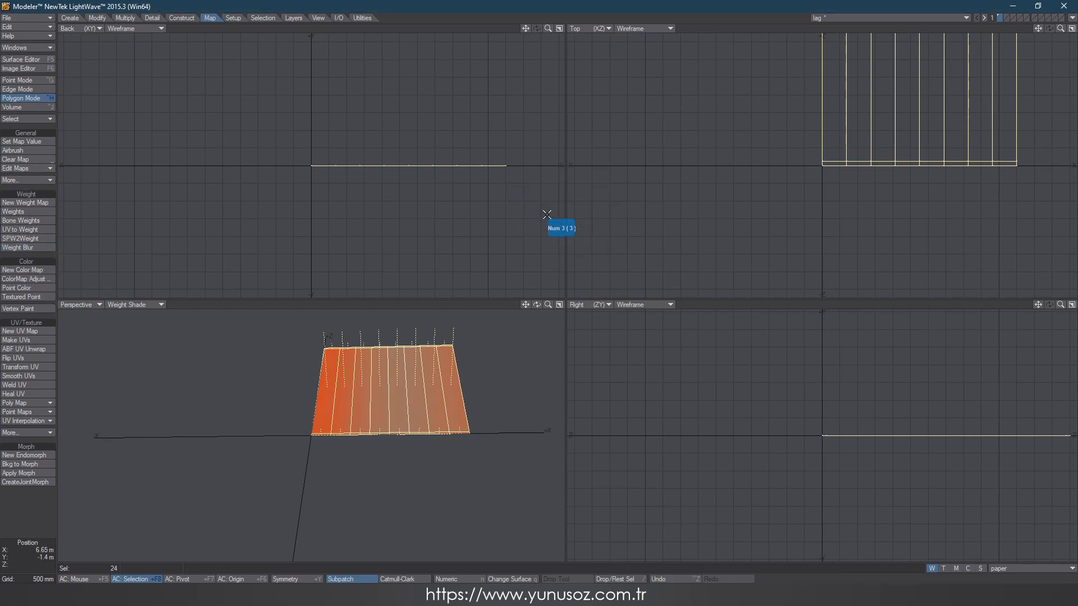
left_click(492, 224)
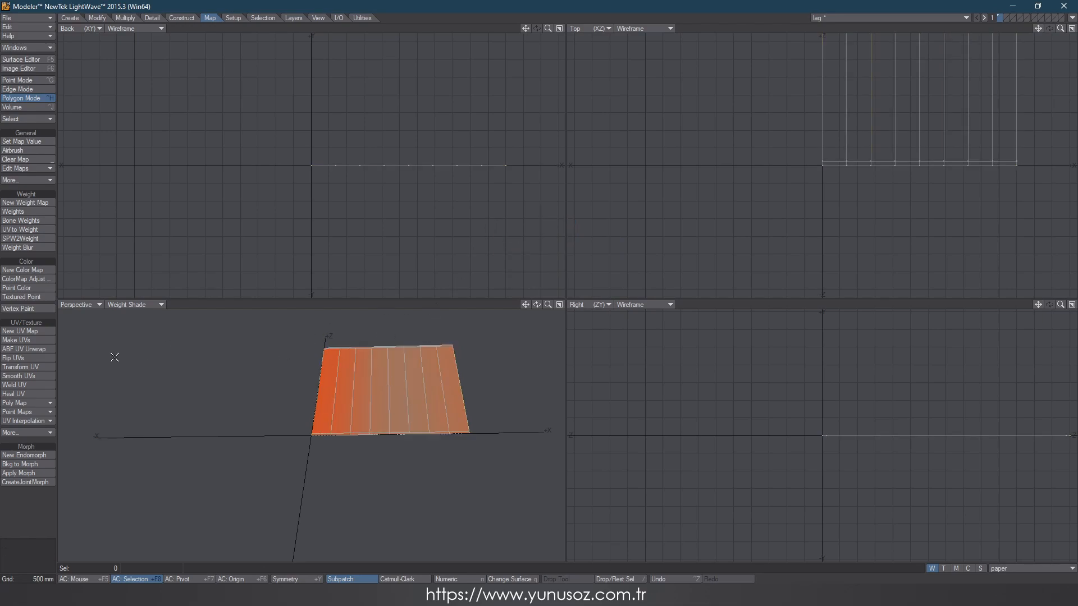
Convert the sheet to subpatches, switch to Layout and set its subdivision order to Last
key("Tab")
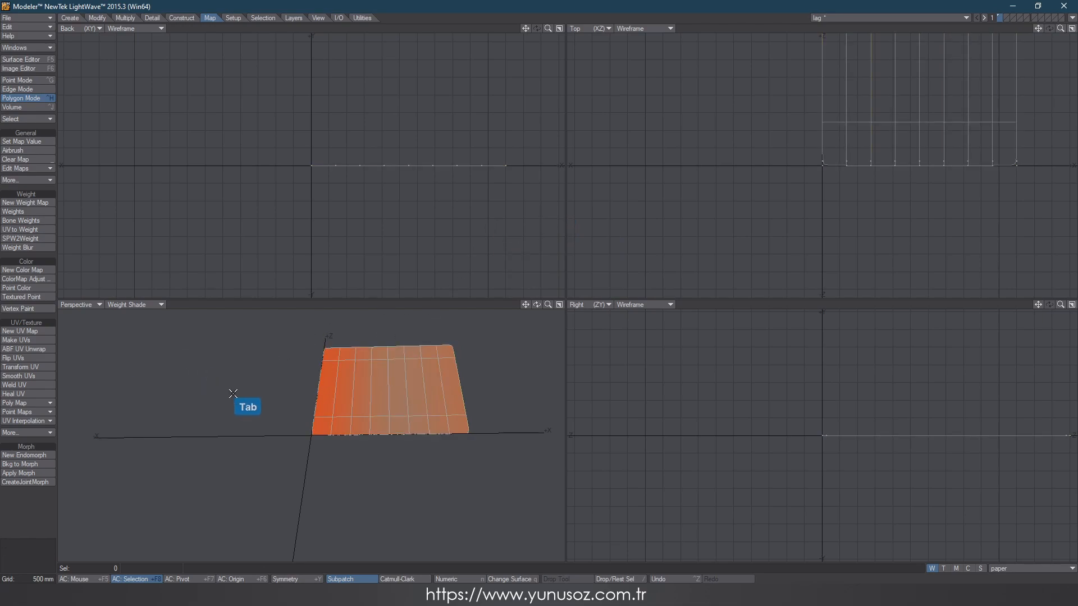
key("F12")
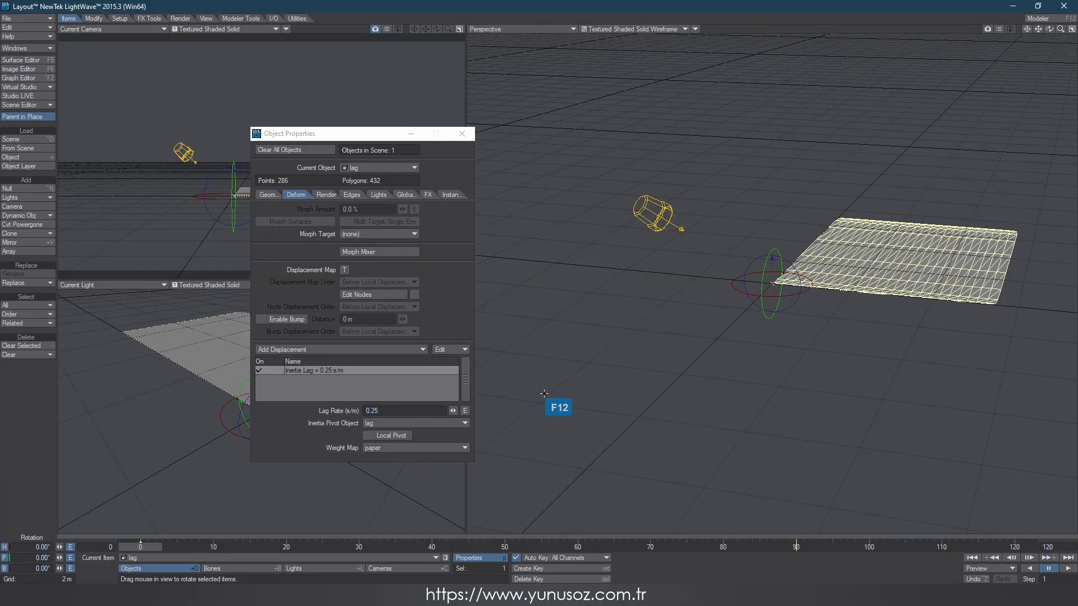
left_click(268, 195)
left_click(358, 363)
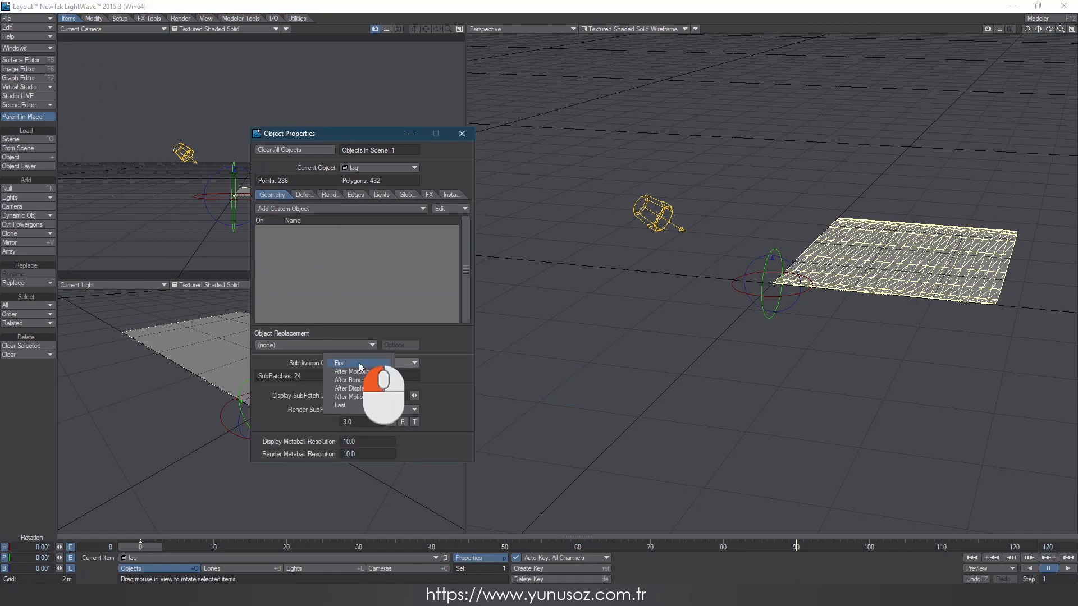
left_click(363, 399)
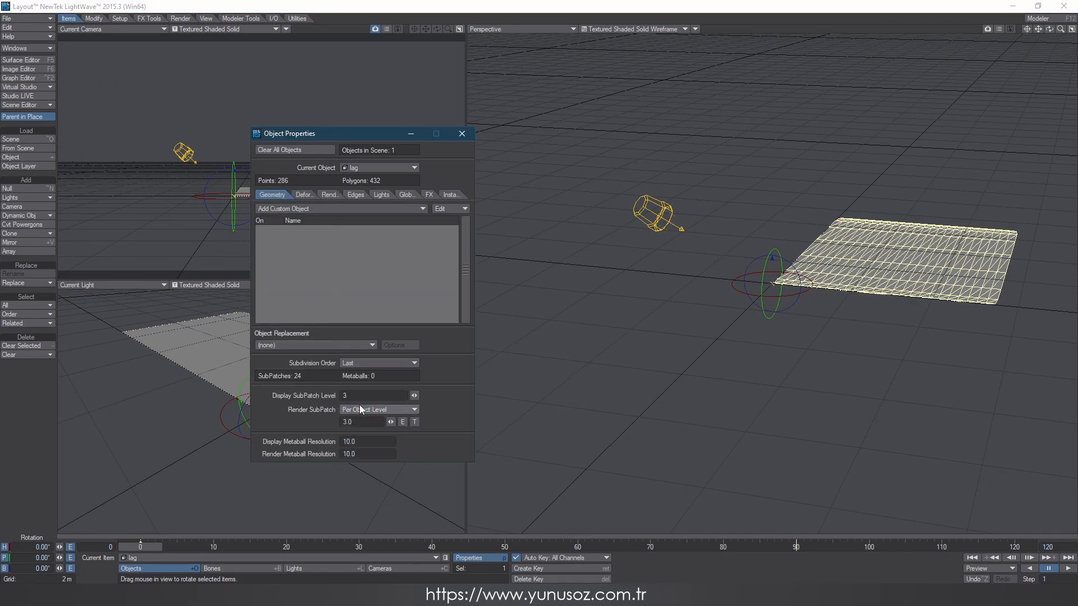
Play the smoothed page turn, return to the first frame and close the object properties
left_click(1068, 568)
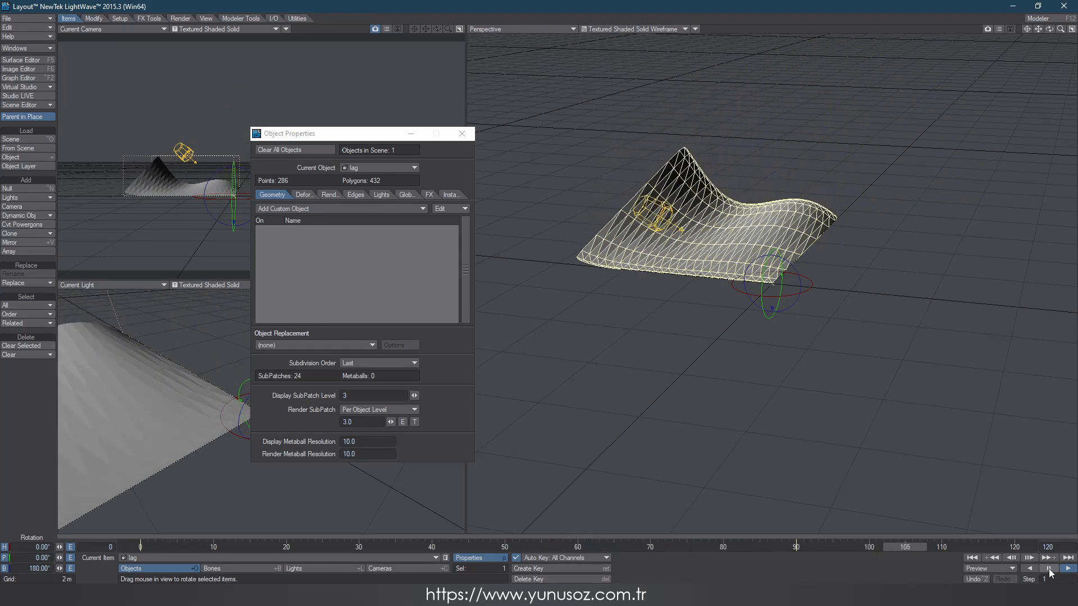
left_click(972, 558)
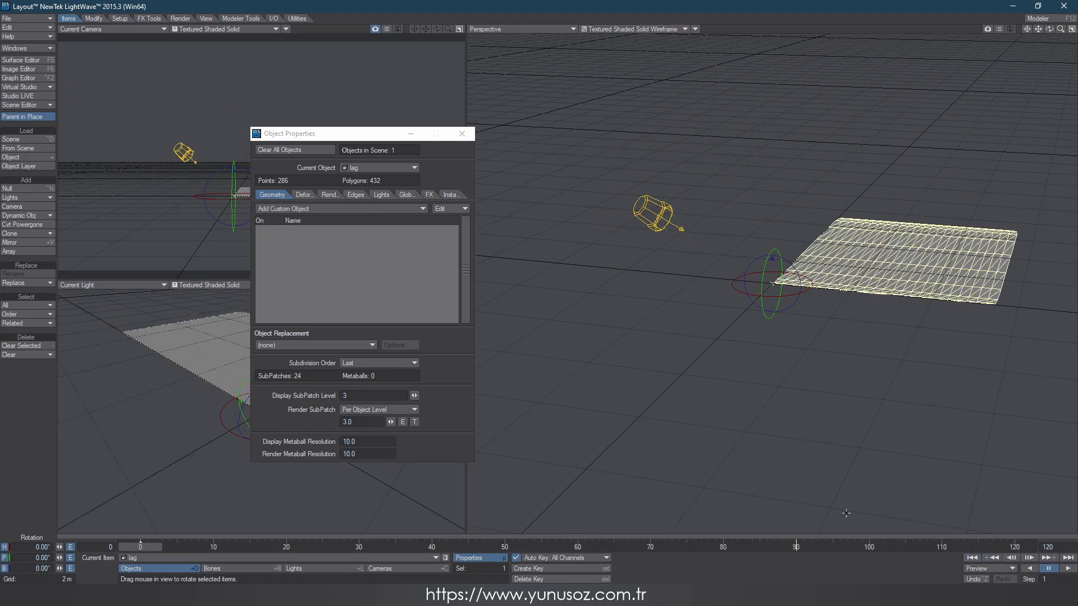
left_click(462, 134)
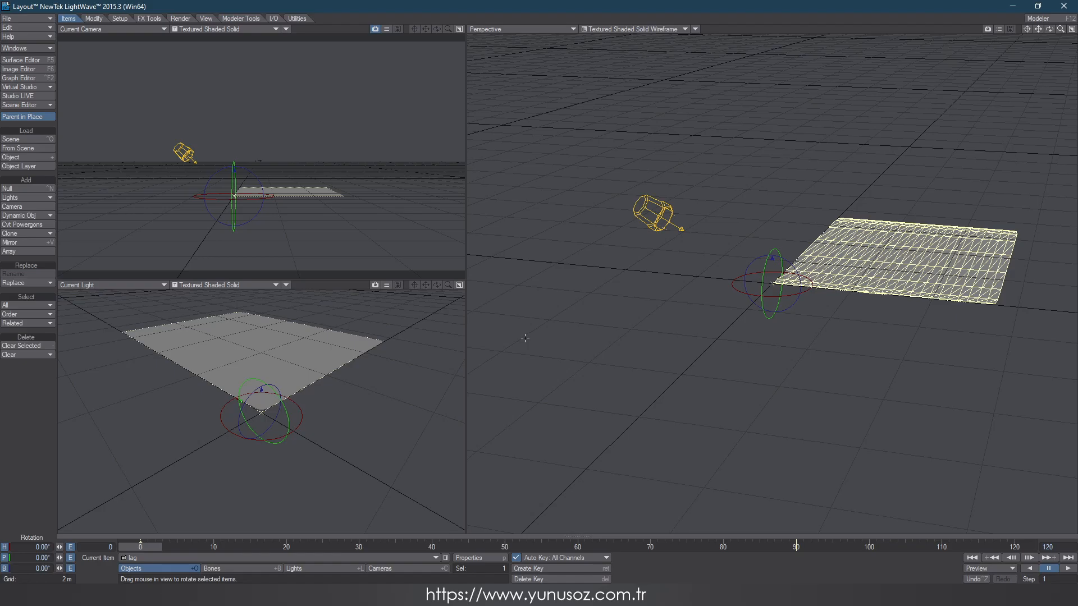